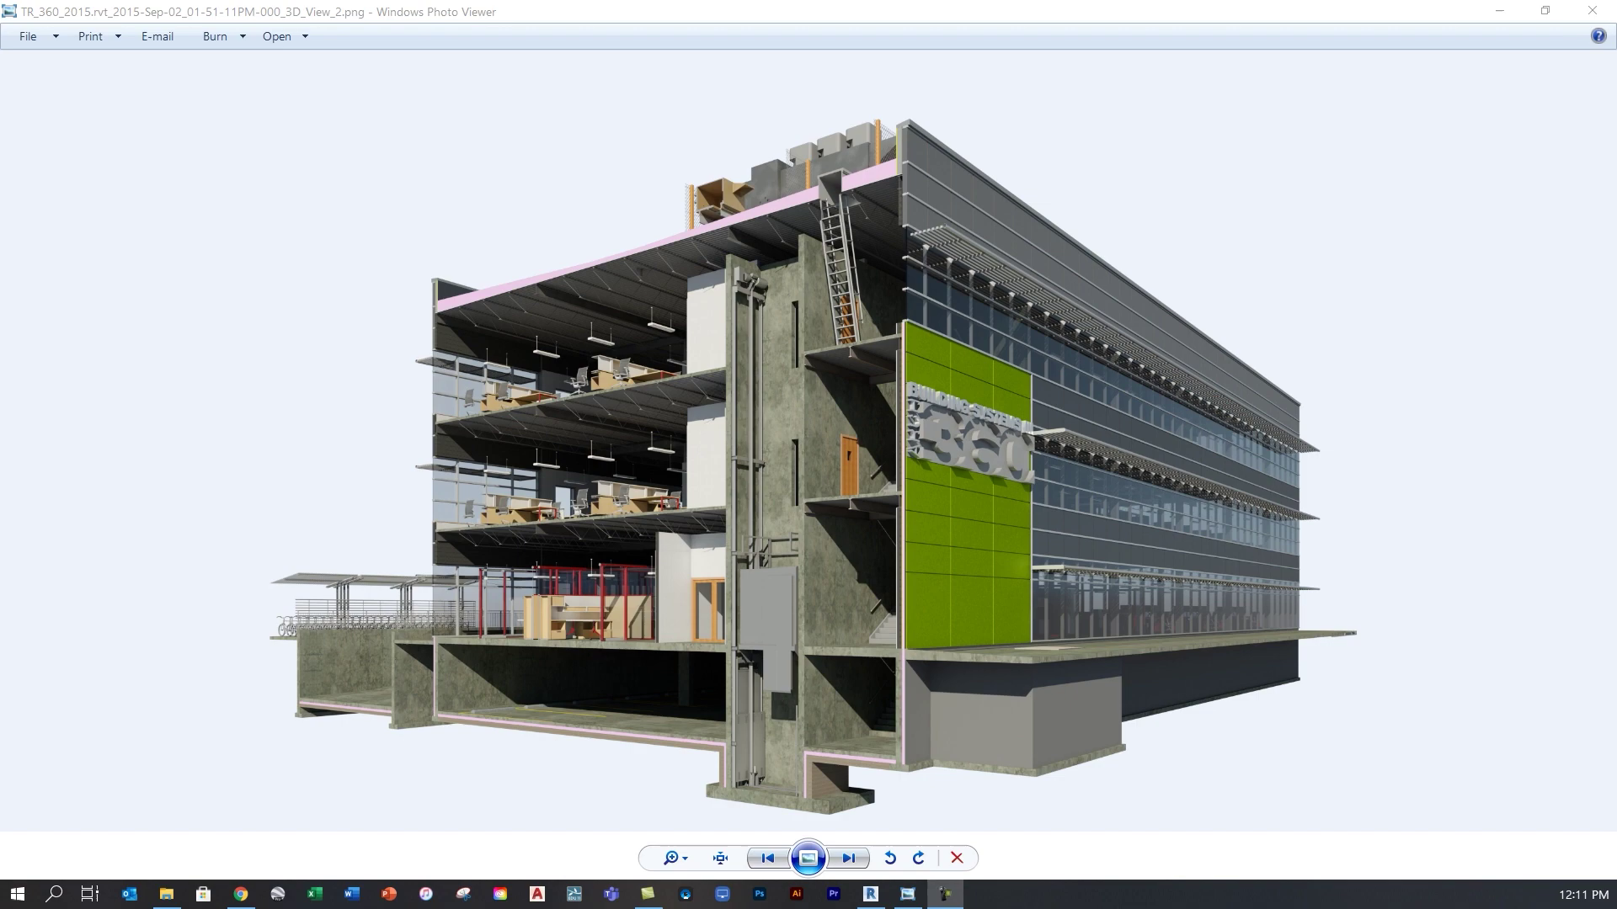
# Turn on Section Box in 02 SCT BX and drag its face in to slice through the house
pyautogui.click(872, 894)
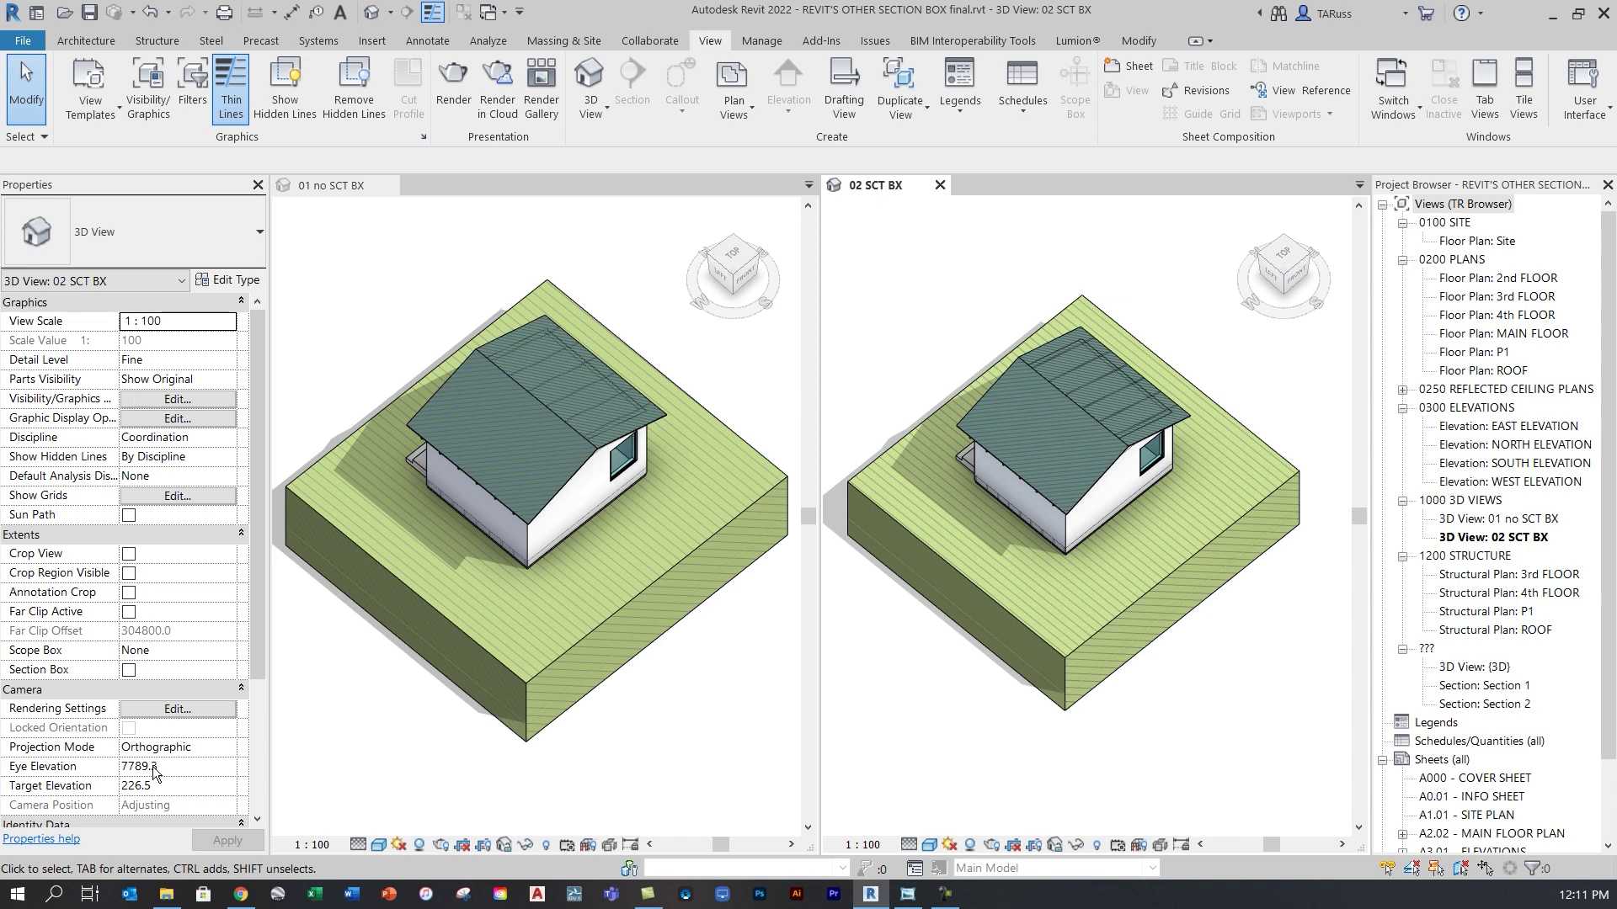
pyautogui.click(128, 670)
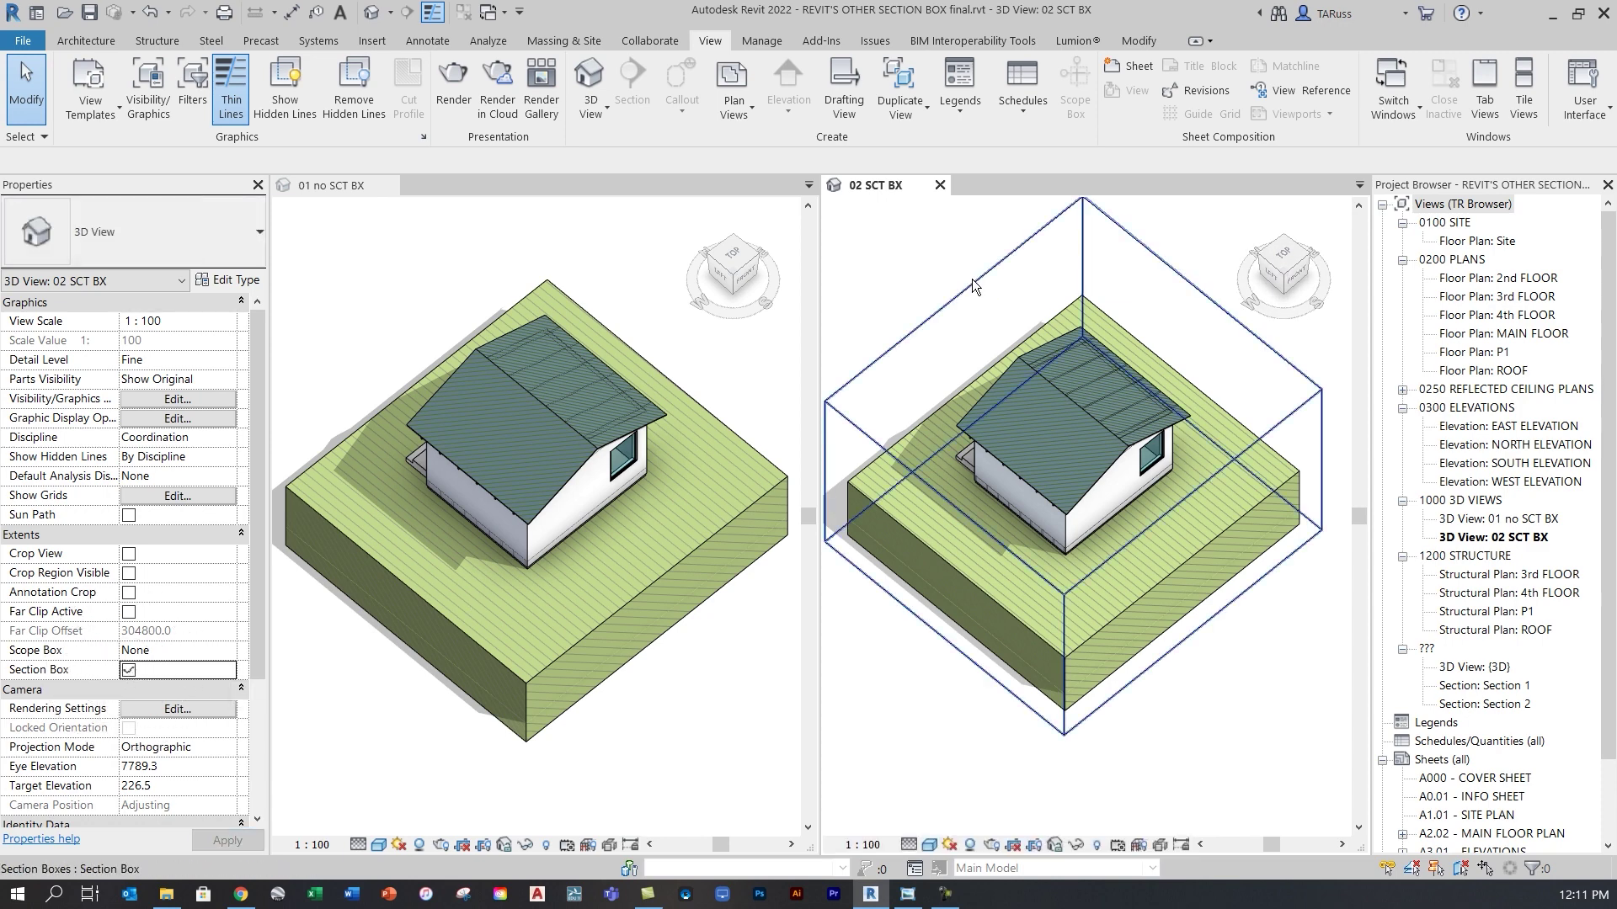
pyautogui.click(973, 283)
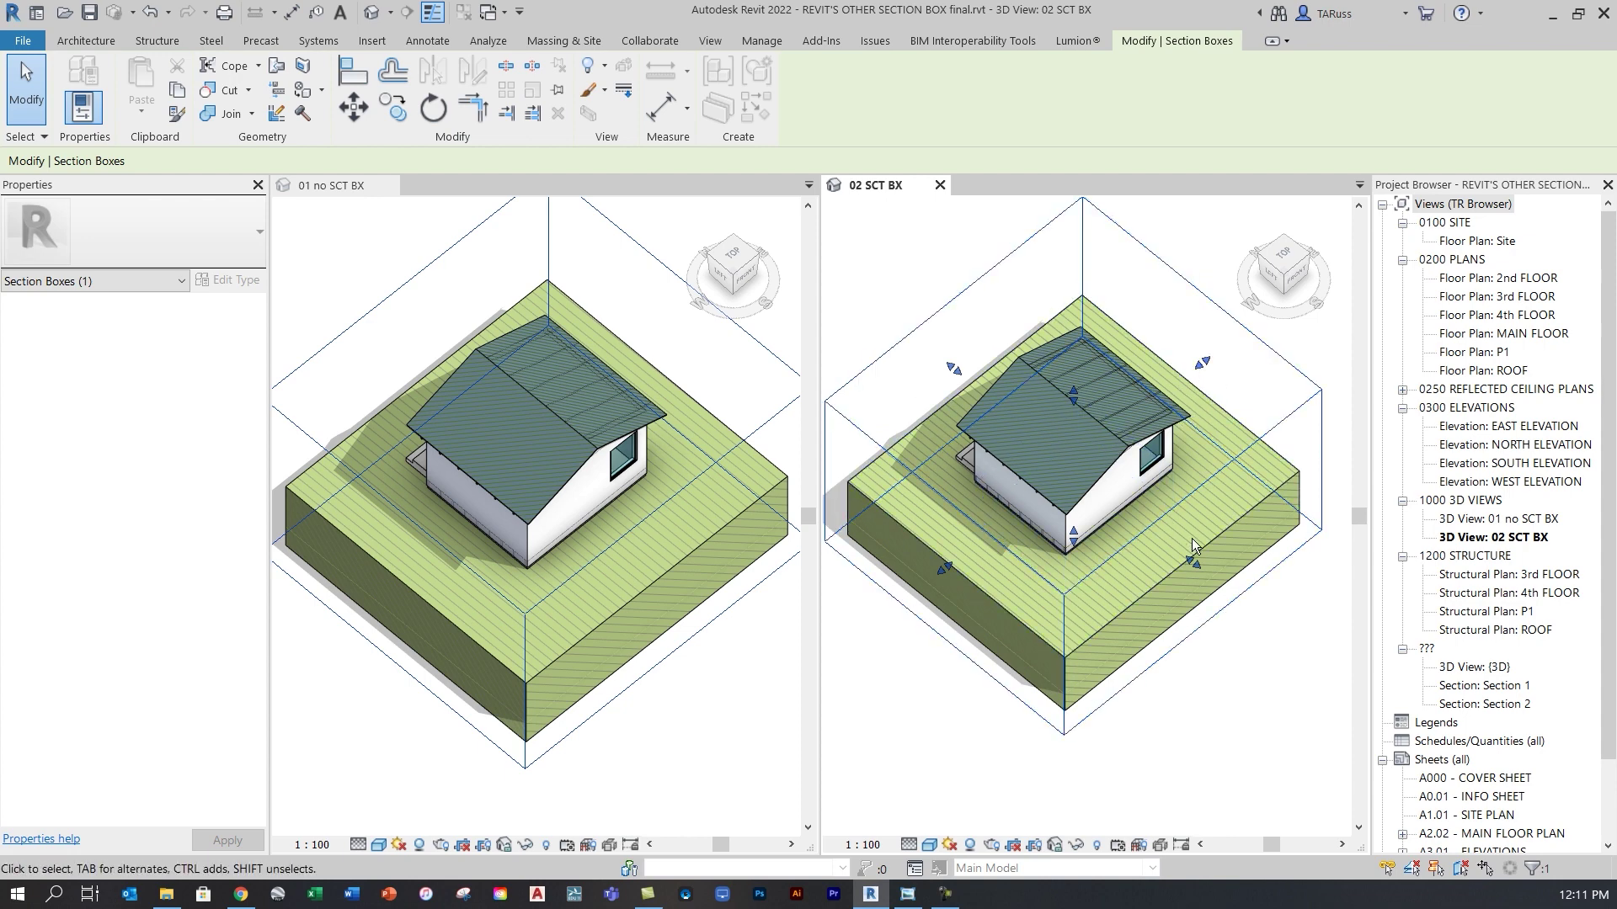
pyautogui.moveTo(1193, 560); pyautogui.dragTo(1096, 480)
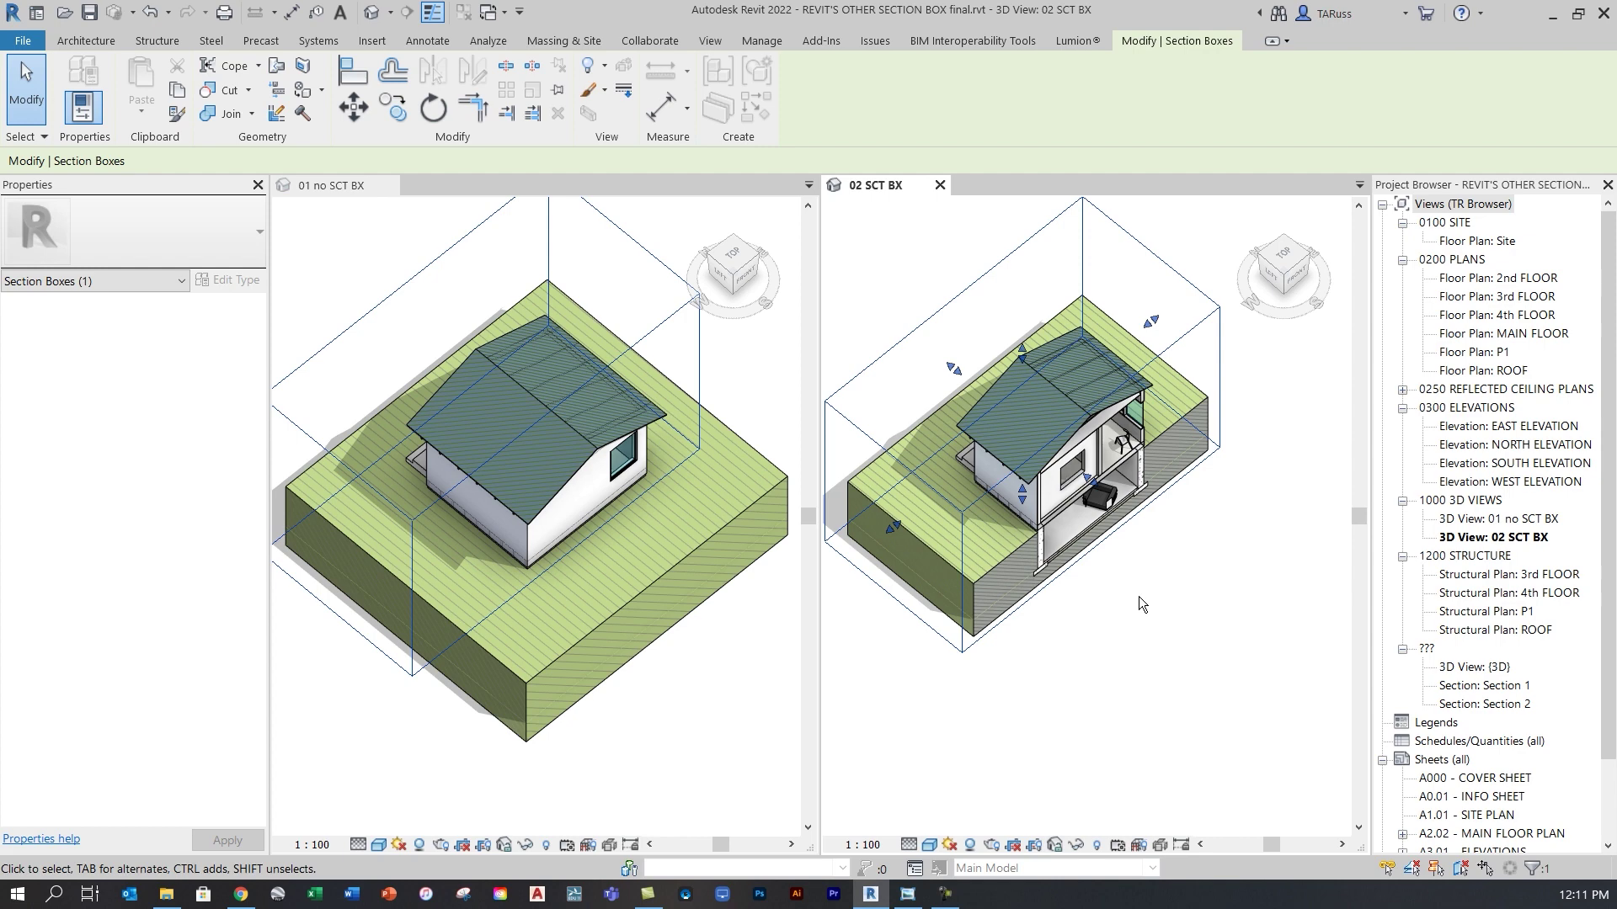
pyautogui.moveTo(1139, 596)
pyautogui.keyDown('shift'); pyautogui.mouseDown(button='middle')
pyautogui.moveTo(1190, 653)
pyautogui.moveTo(1184, 618)
pyautogui.moveTo(1209, 660)
pyautogui.mouseUp(button='middle'); pyautogui.keyUp('shift')
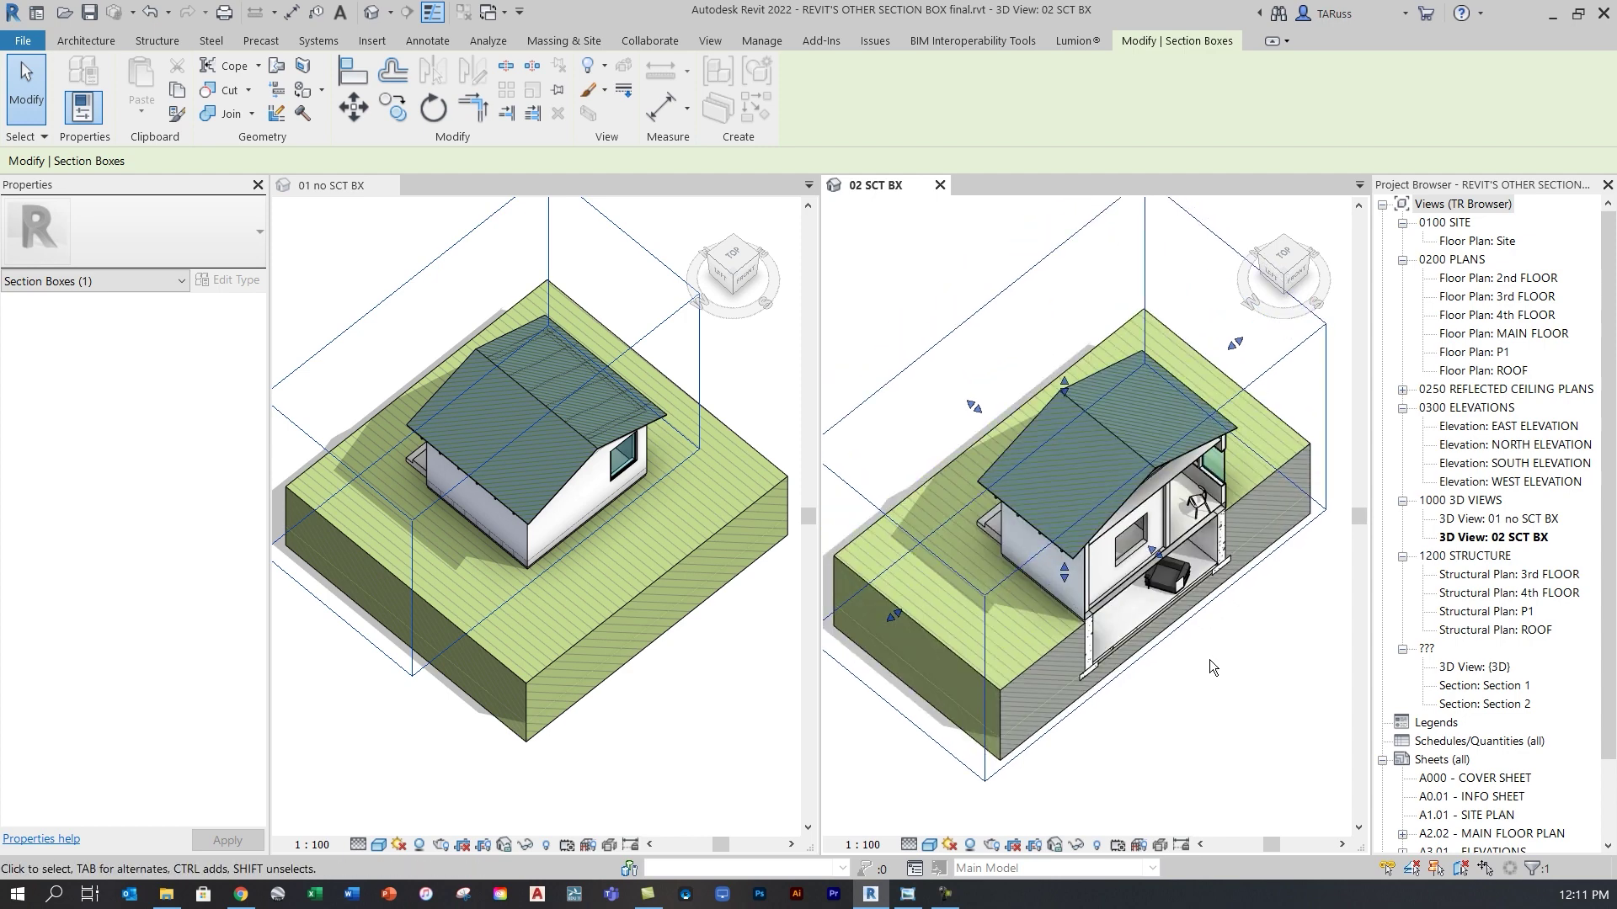
# Open the MAIN FLOOR floor plan, clear the section box selection, and reactivate 02 SCT BX
pyautogui.click(333, 185)
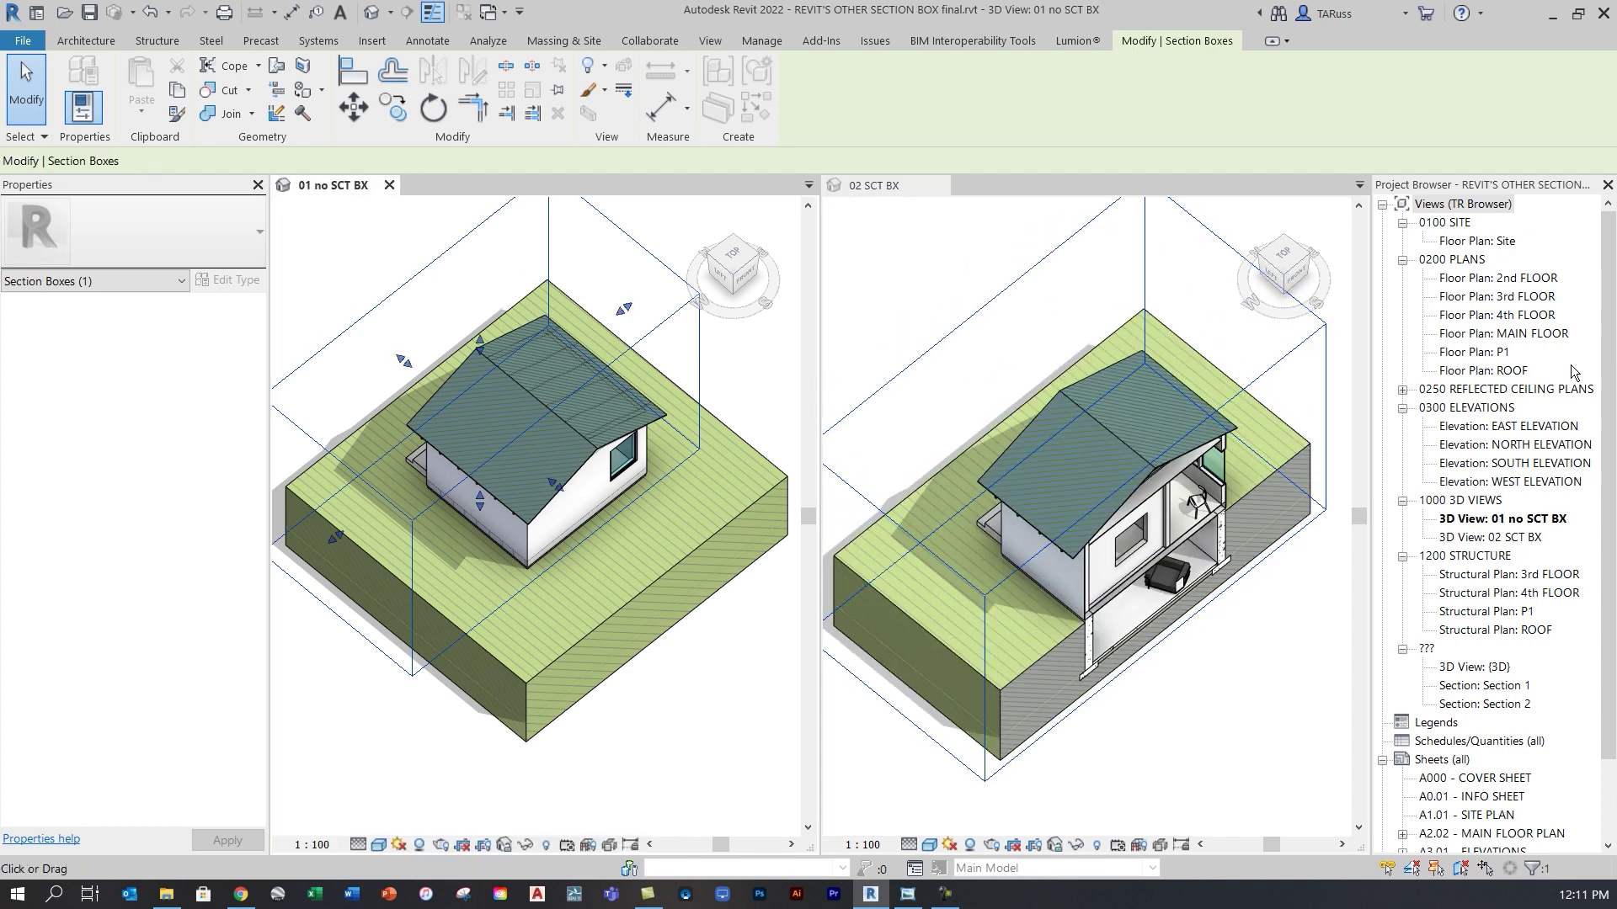
pyautogui.doubleClick(1504, 335)
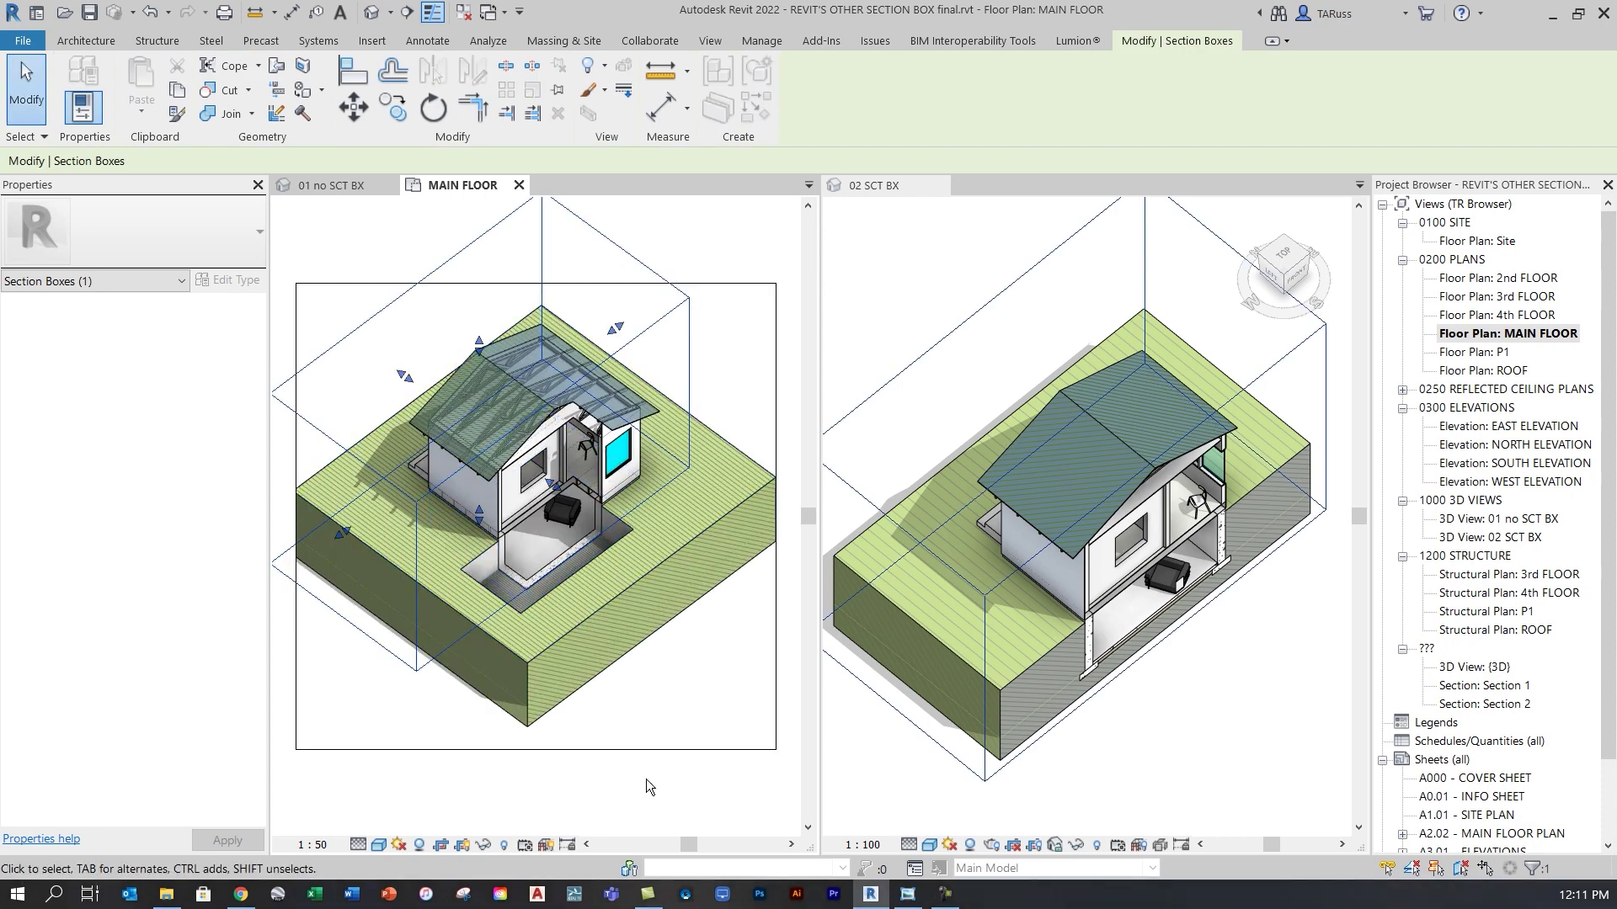
pyautogui.click(683, 773)
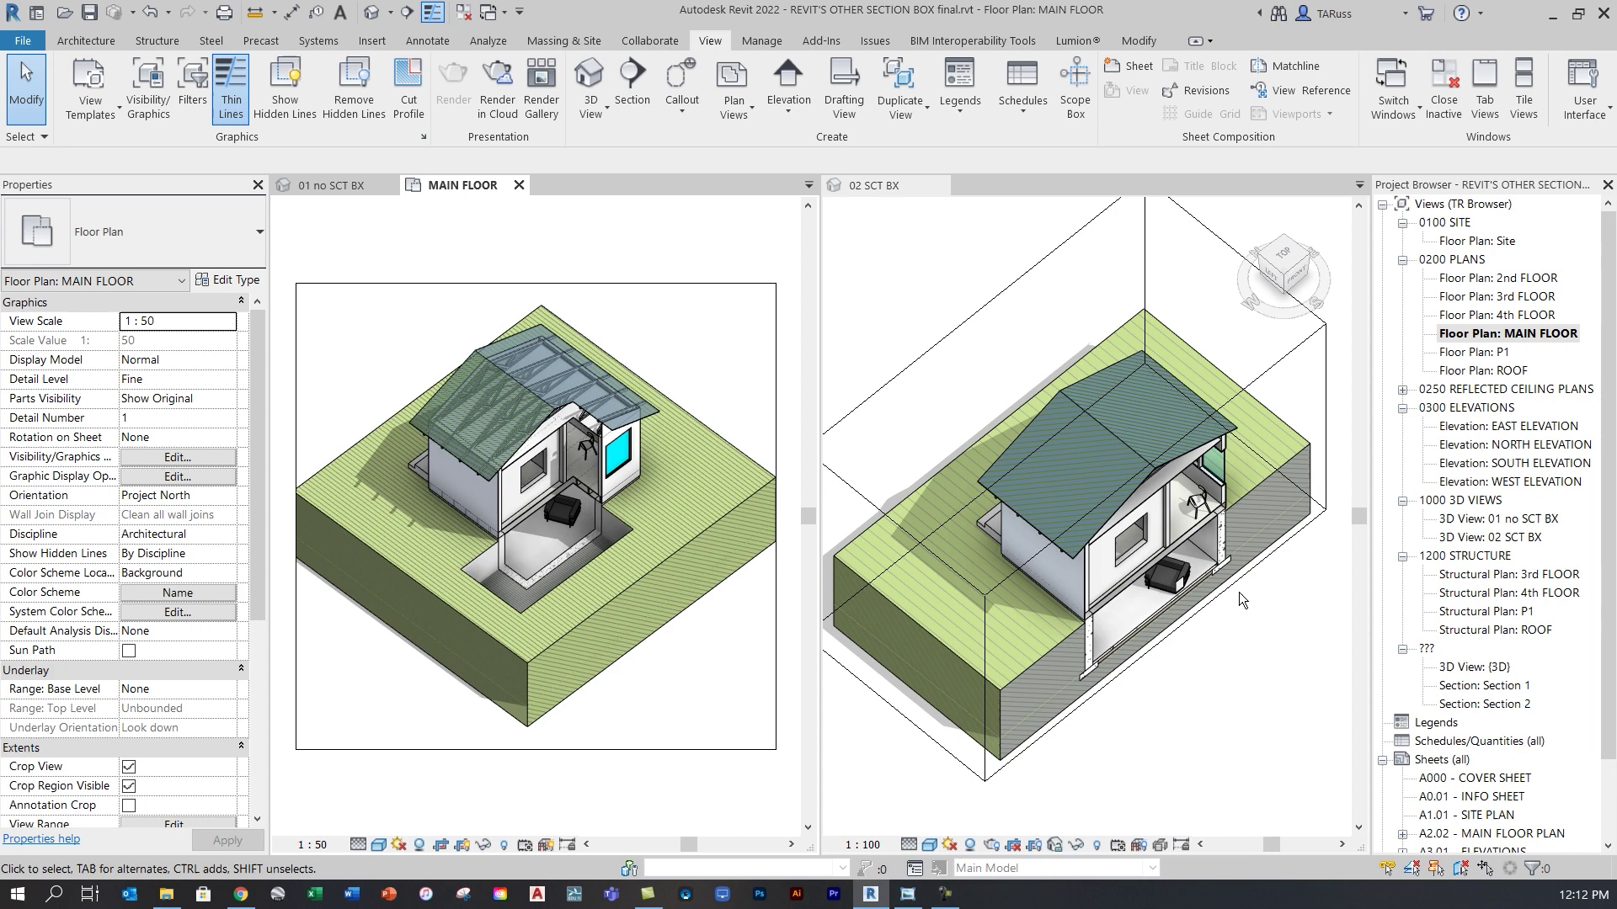
pyautogui.click(1278, 380)
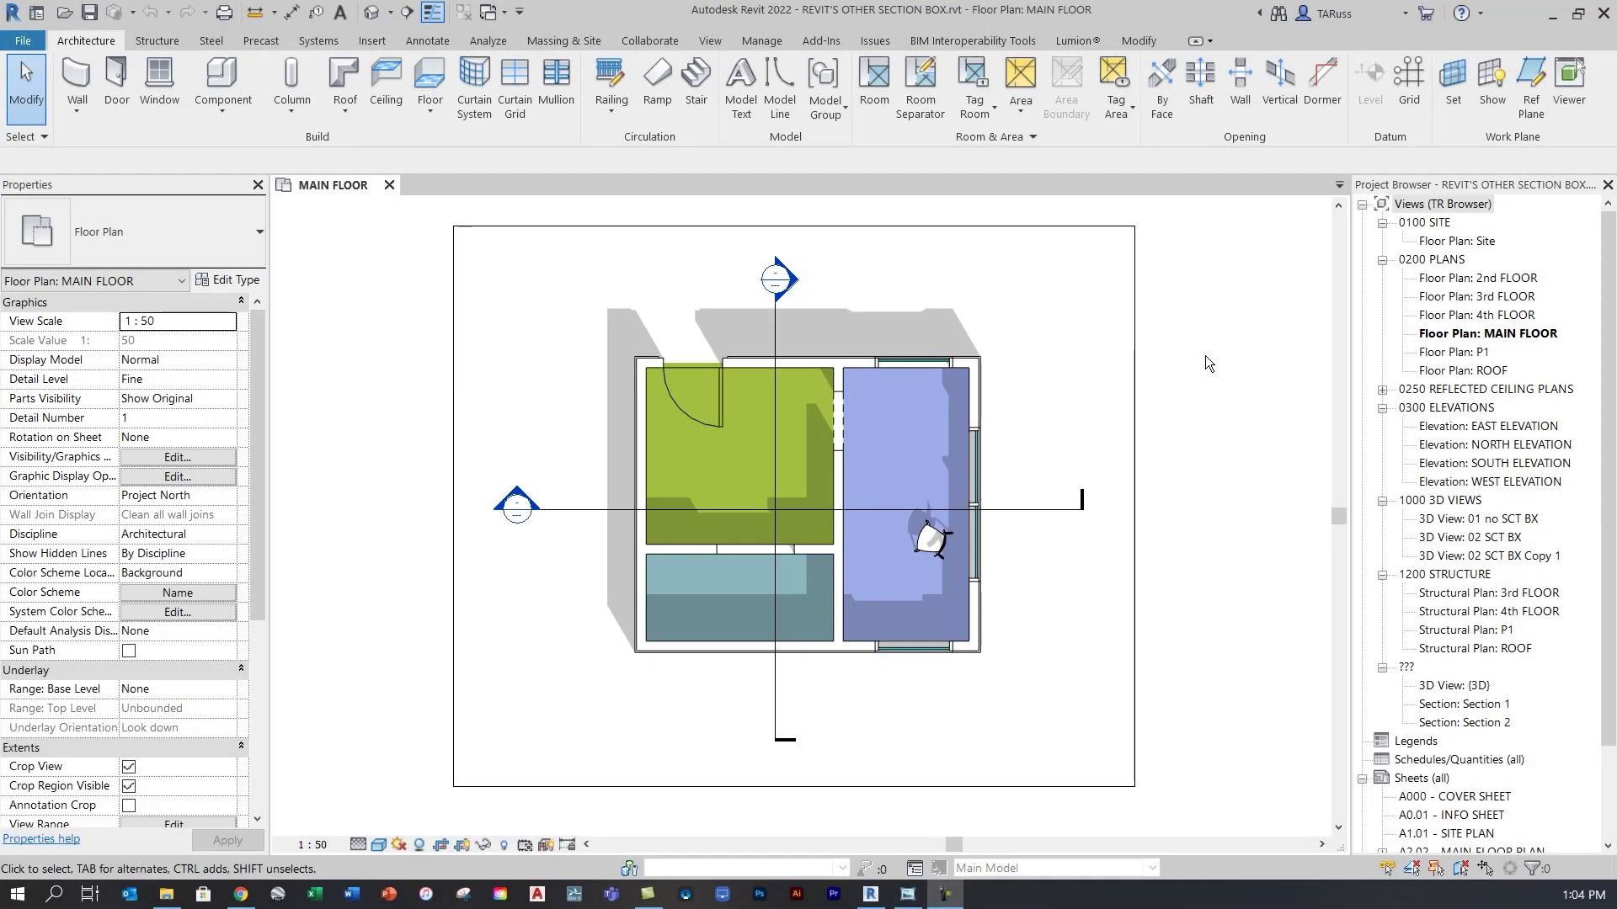
# Select and deselect the Section 1 and Section 2 cut lines on the MAIN FLOOR plan to inspect them
pyautogui.click(575, 515)
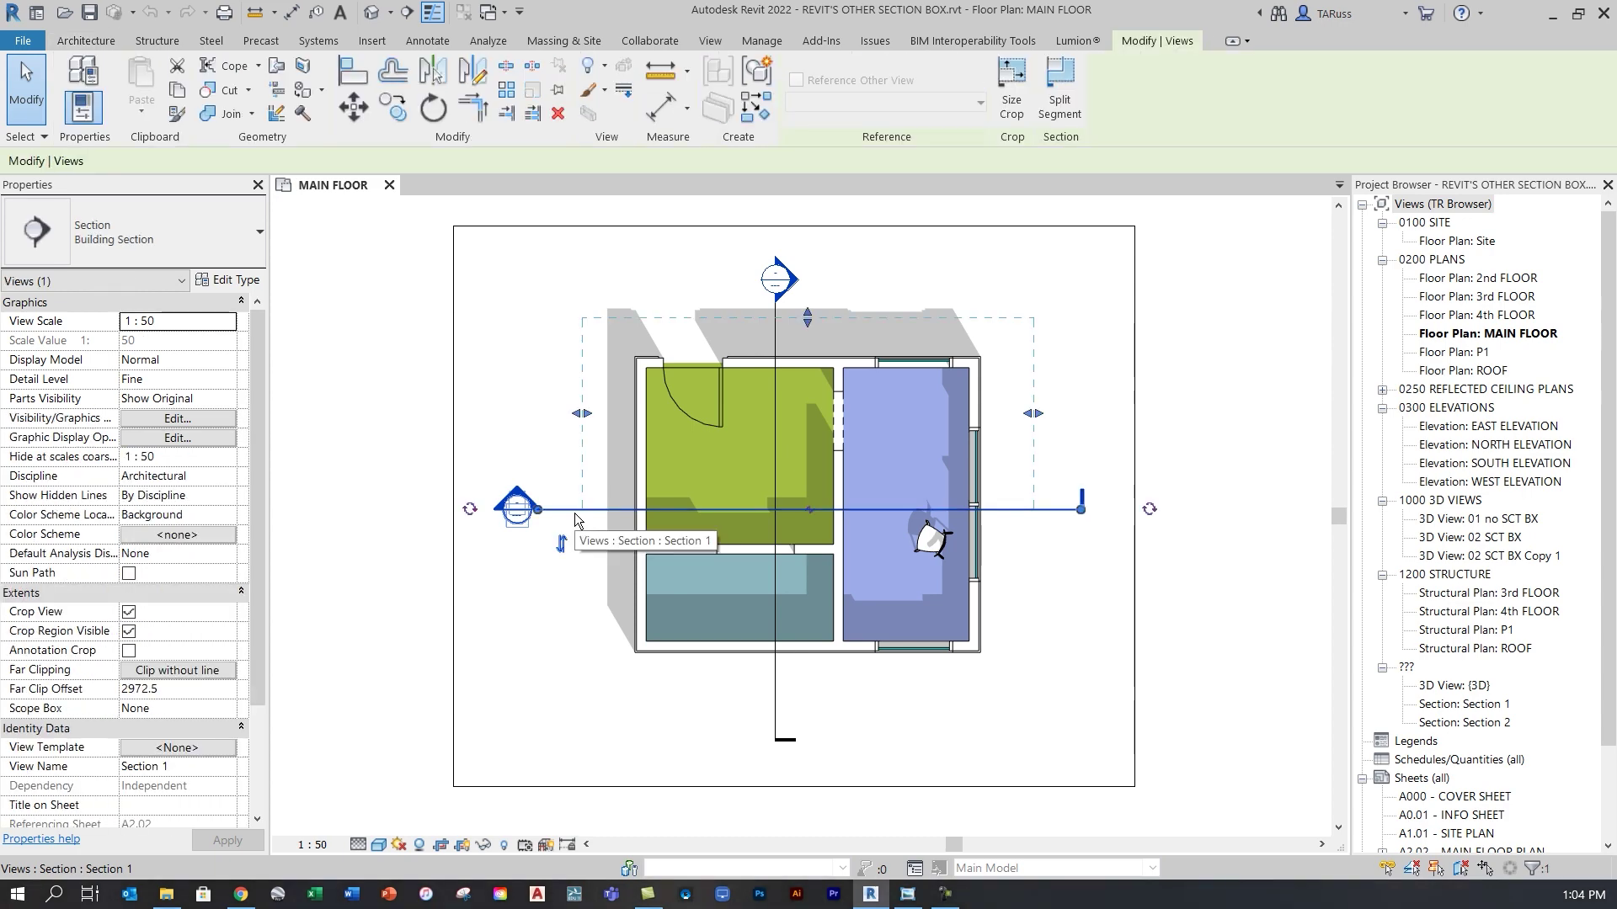
pyautogui.click(1226, 270)
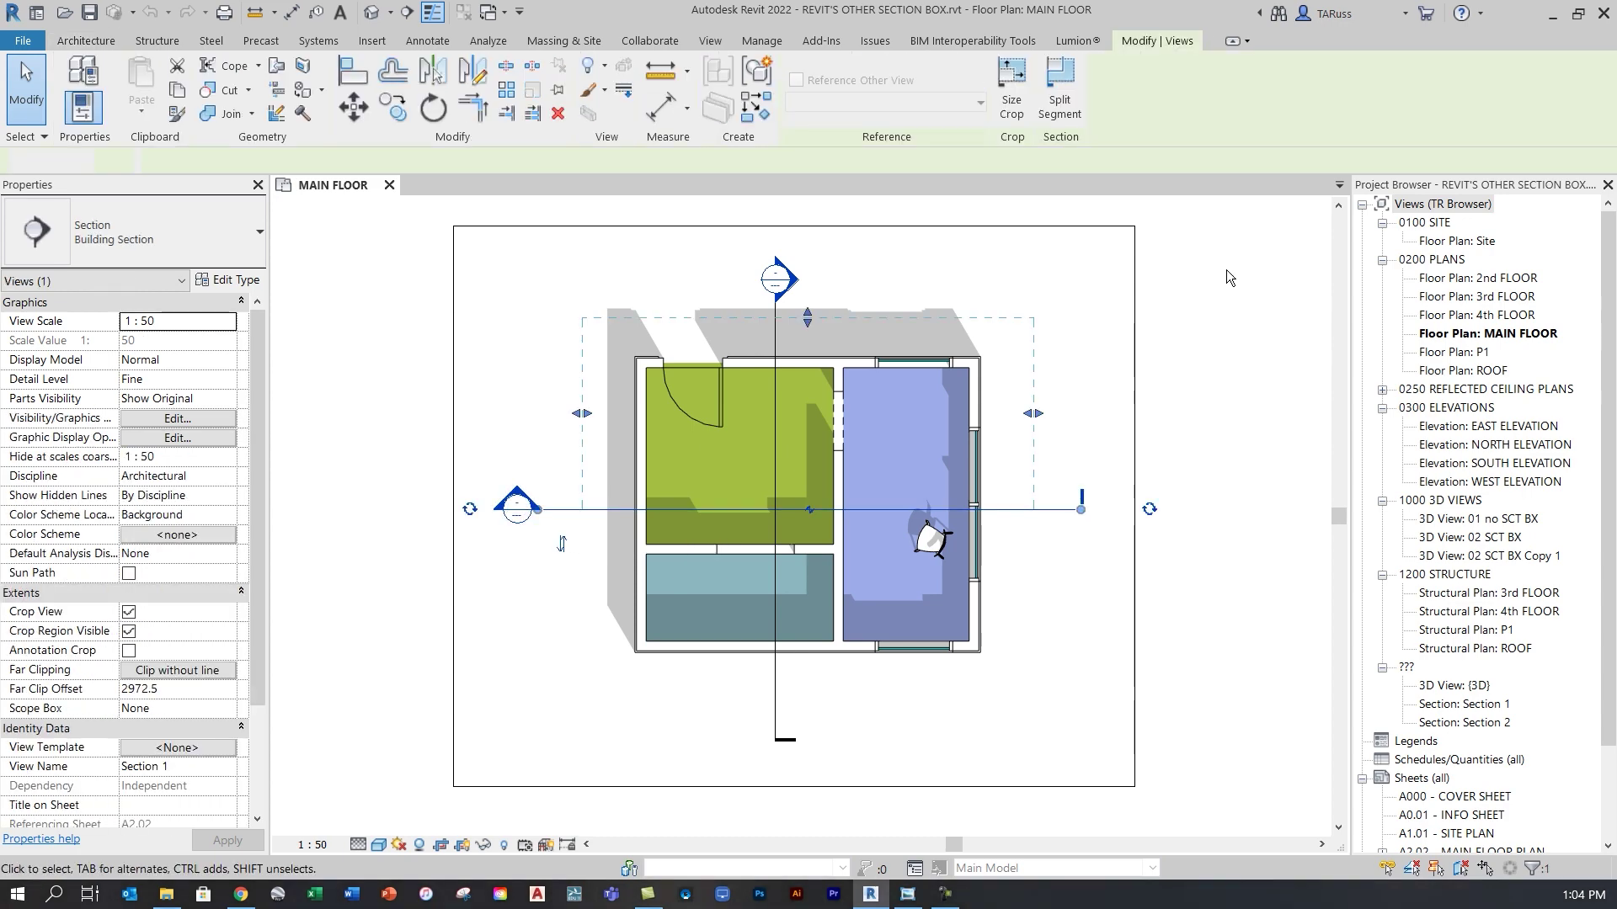
pyautogui.click(770, 329)
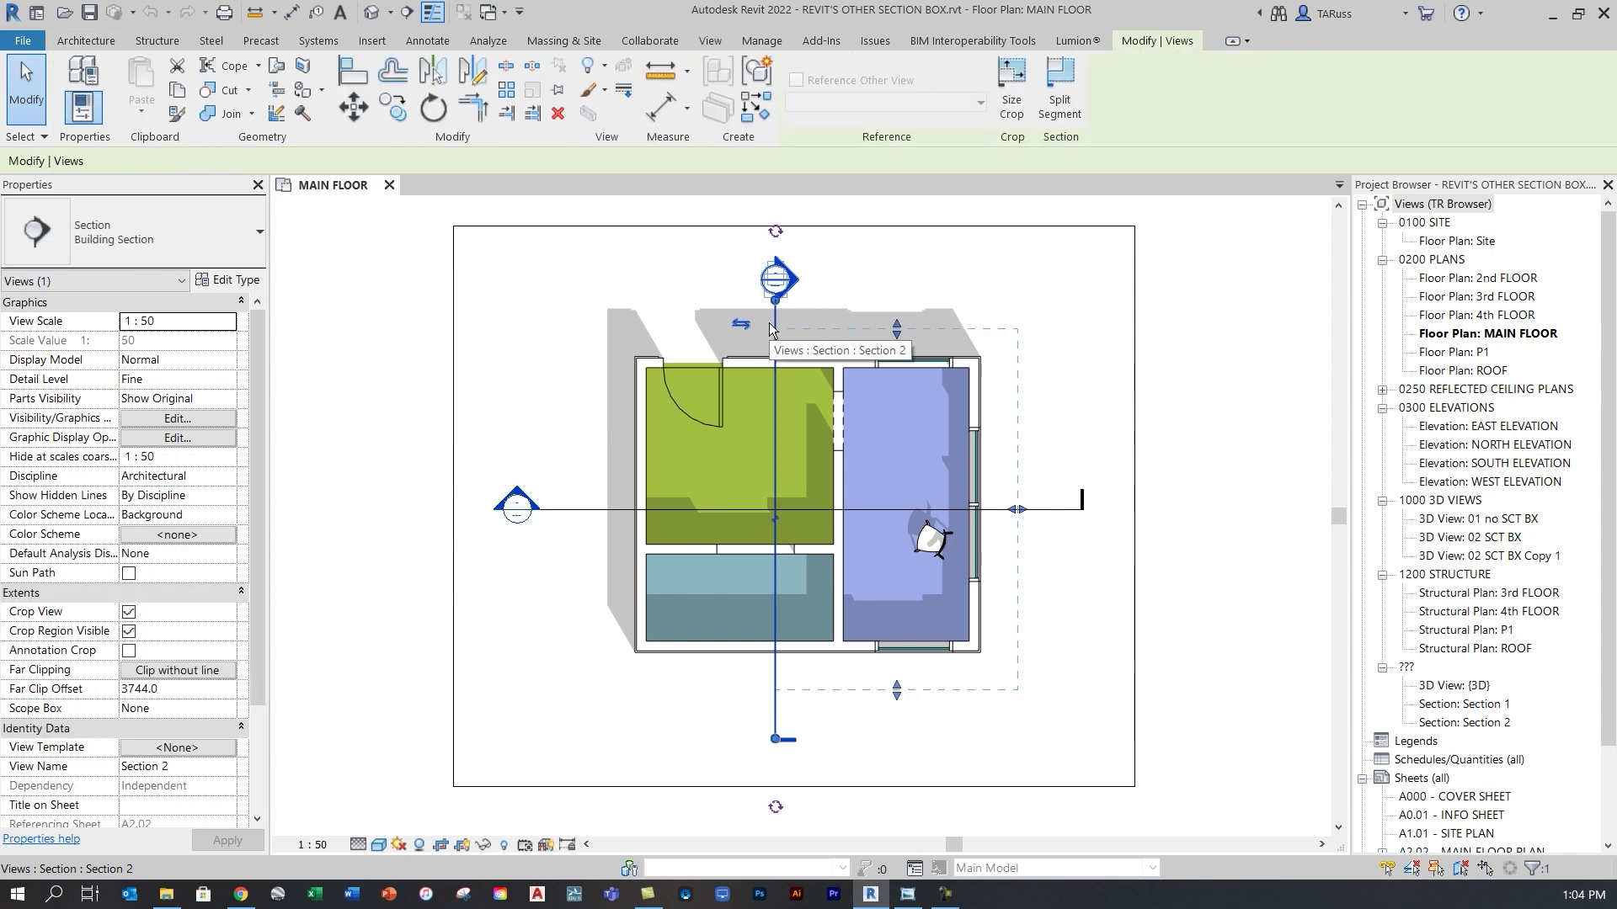
pyautogui.click(1256, 278)
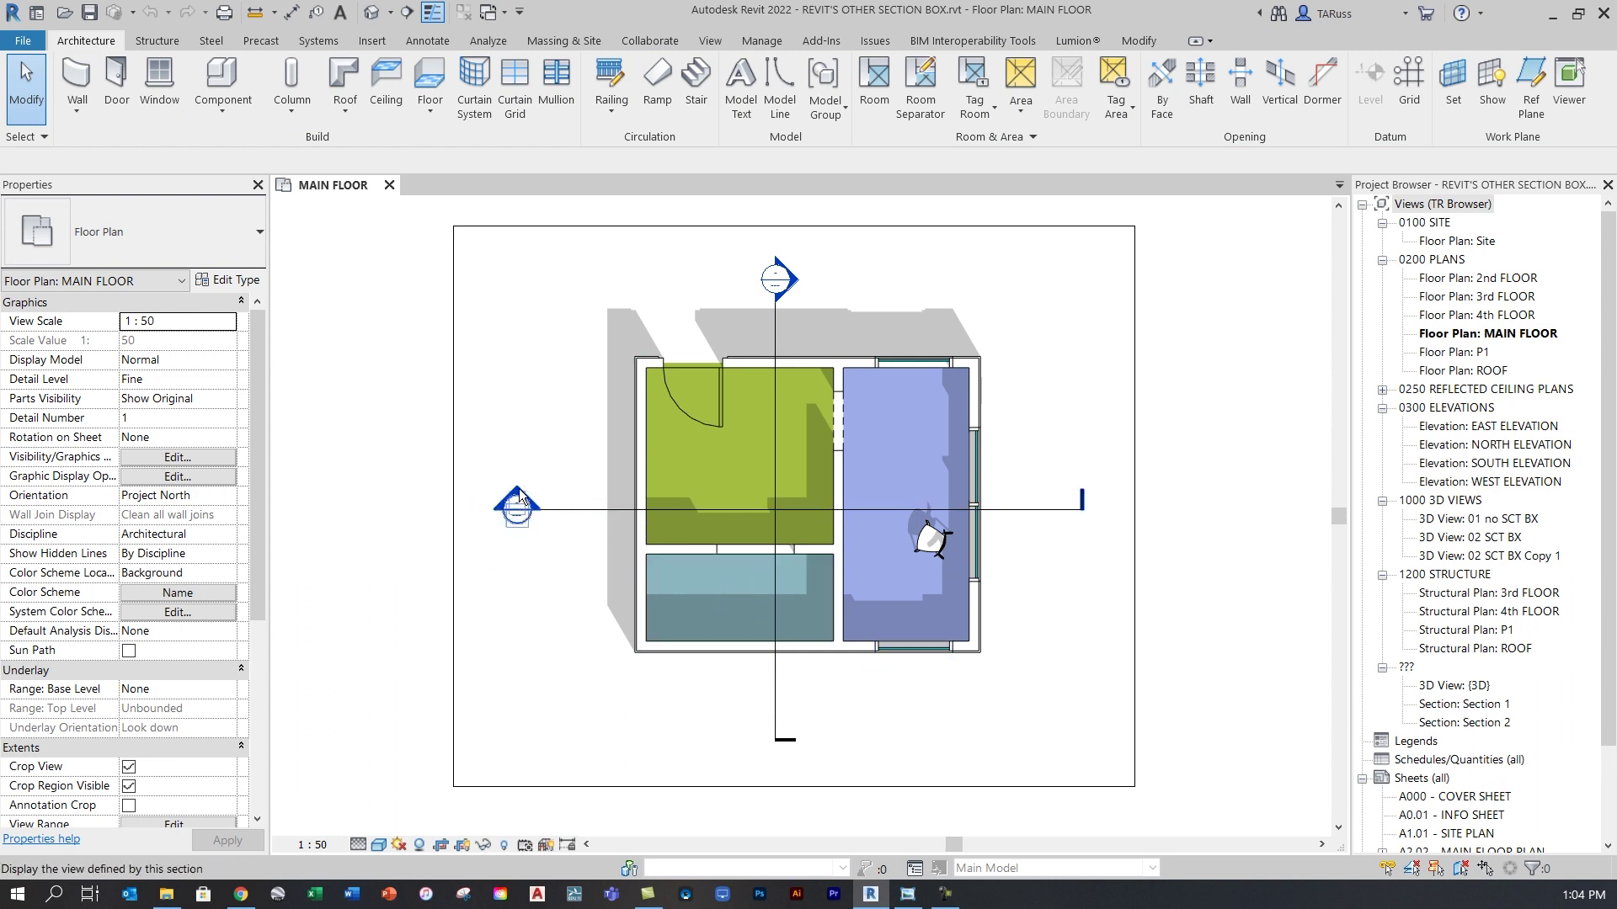
# Open the Section 1 view, then return to the MAIN FLOOR plan
pyautogui.doubleClick(1473, 704)
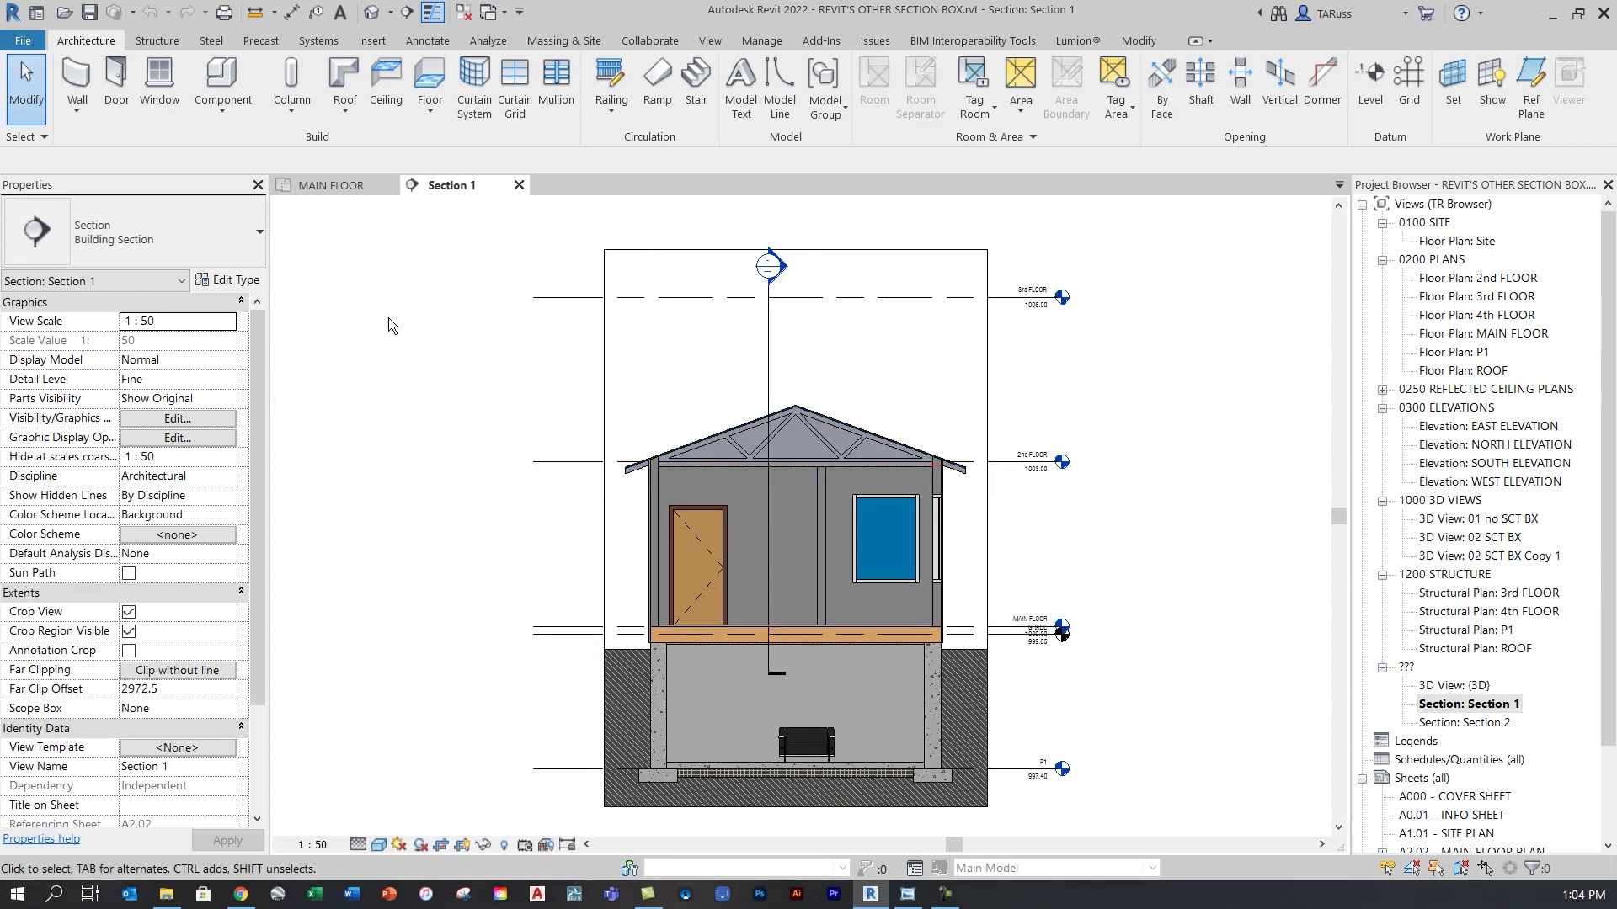
pyautogui.click(330, 189)
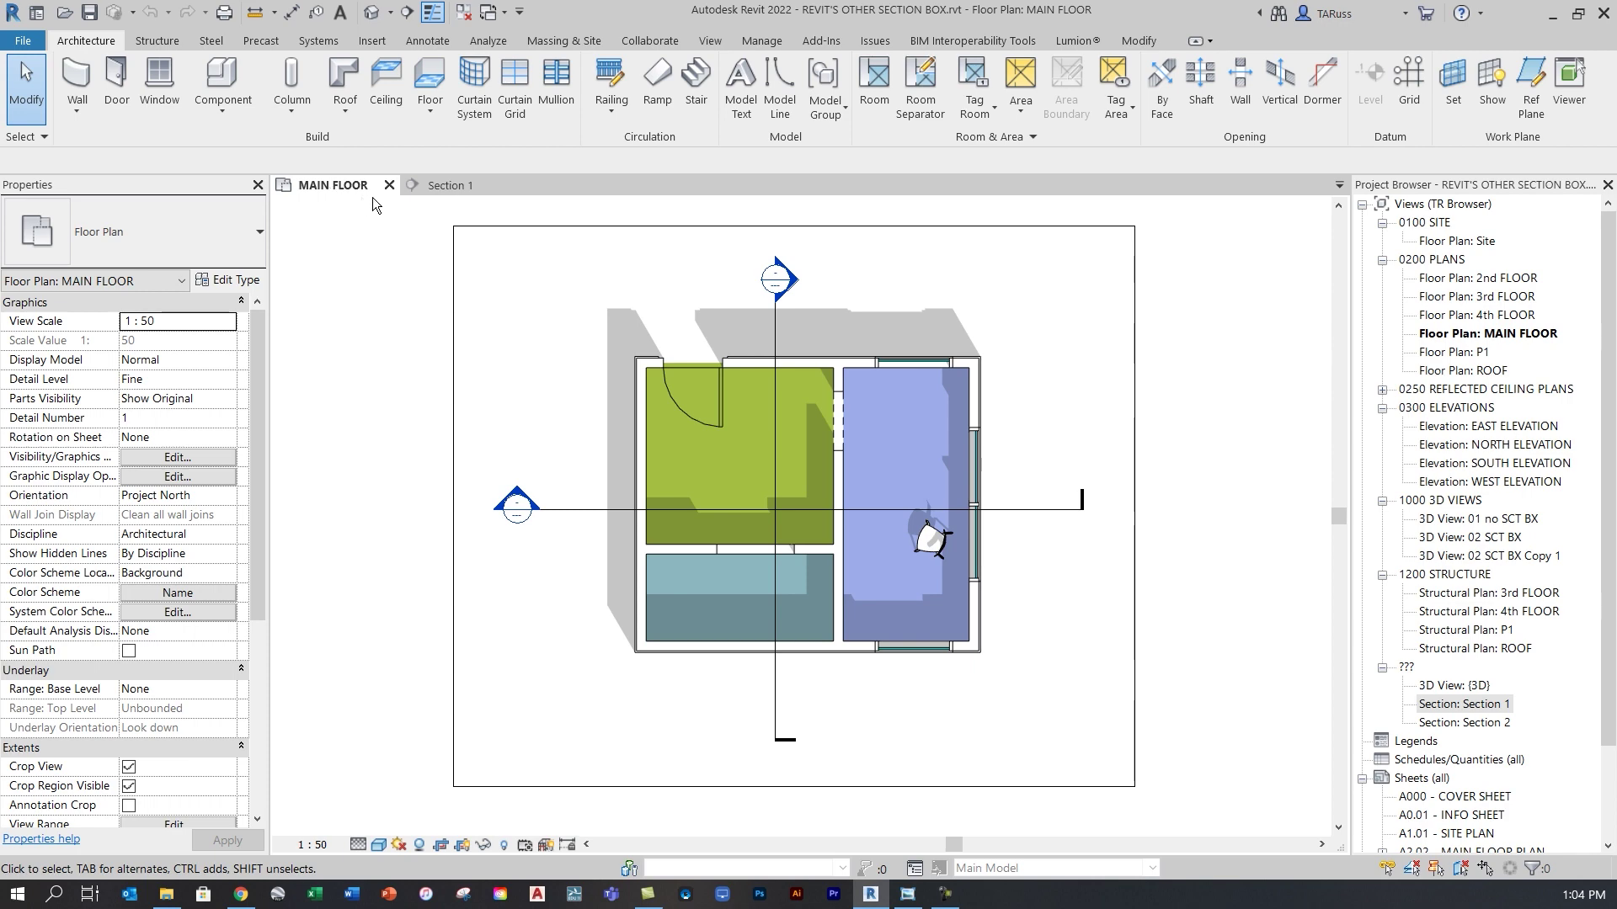
pyautogui.click(710, 42)
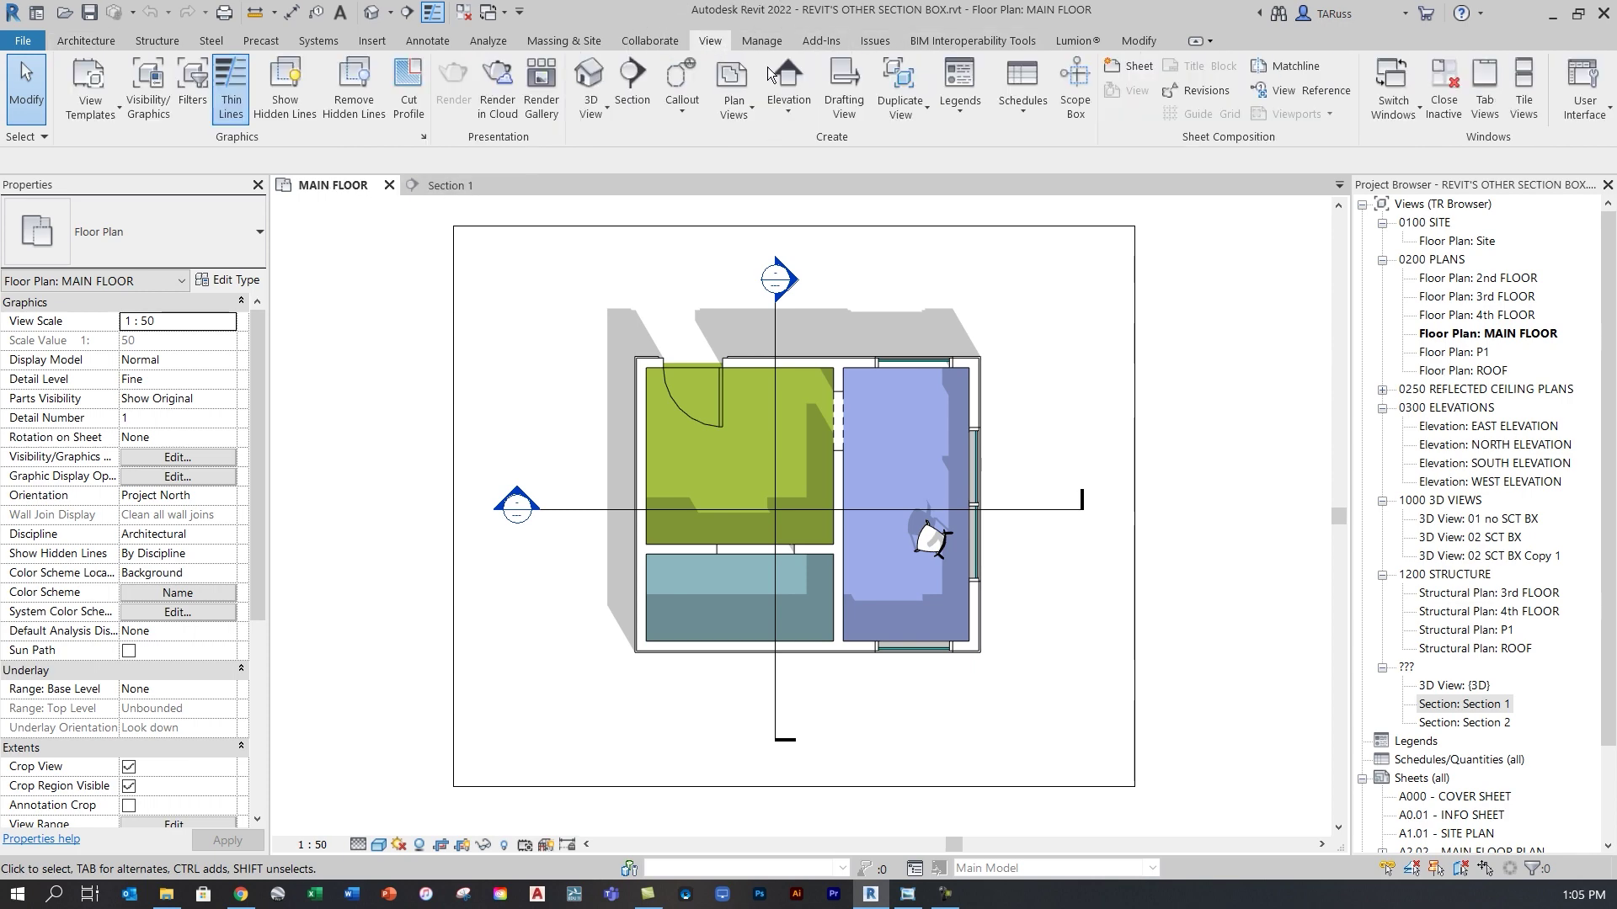
# Tile the open views and zoom-fit (ZF) both the MAIN FLOOR plan and Section 1
pyautogui.click(1523, 102)
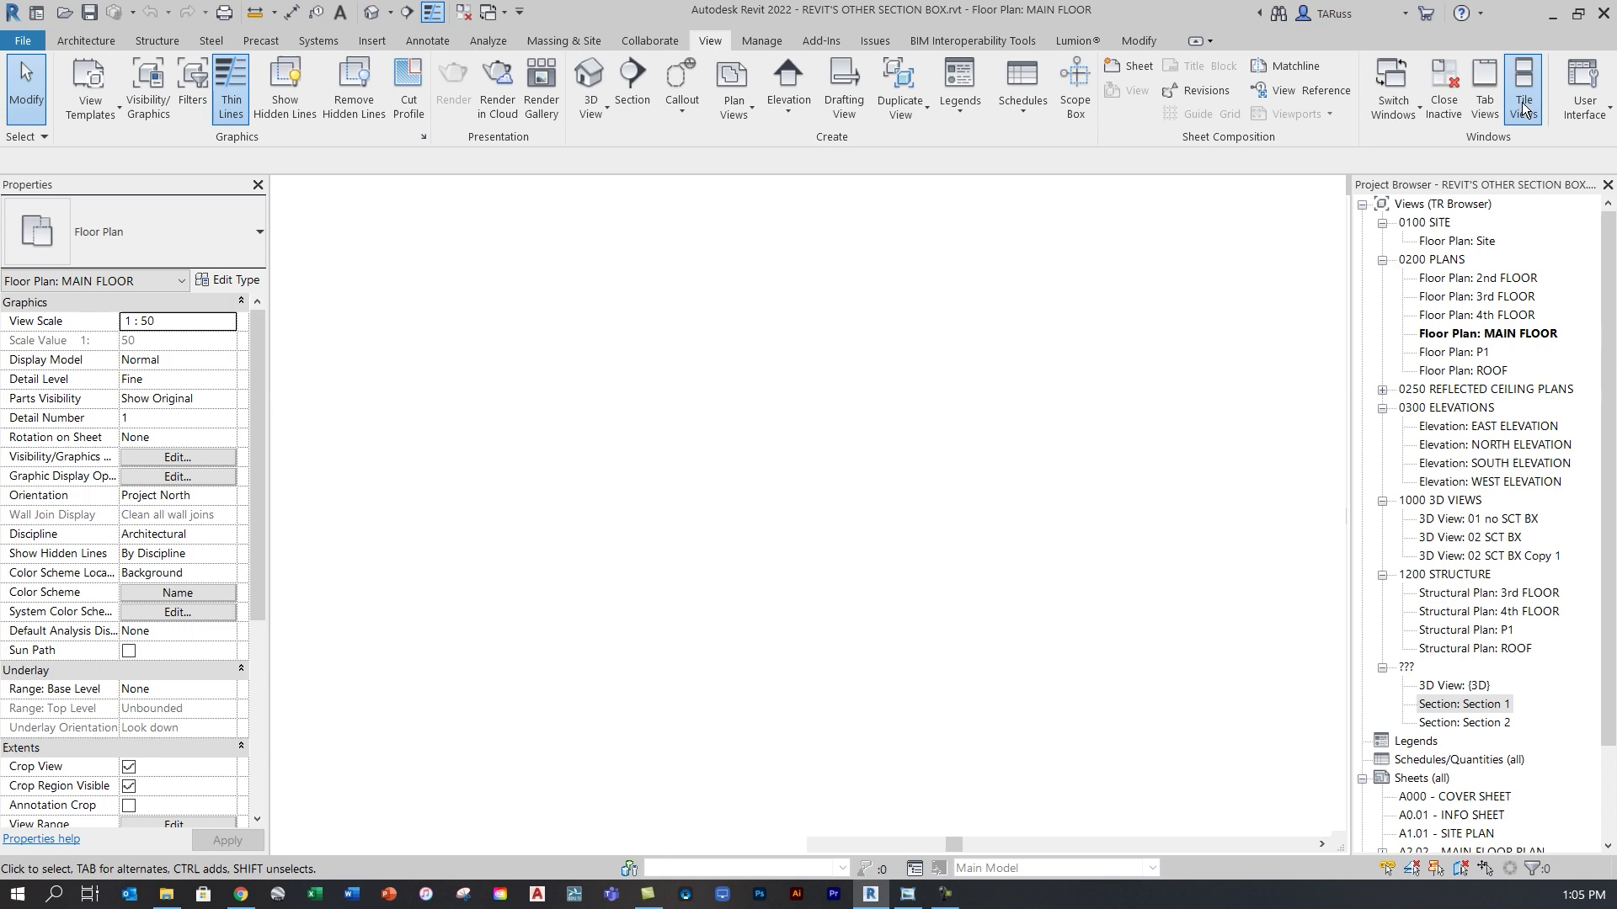
pyautogui.press('z')
pyautogui.press('f')
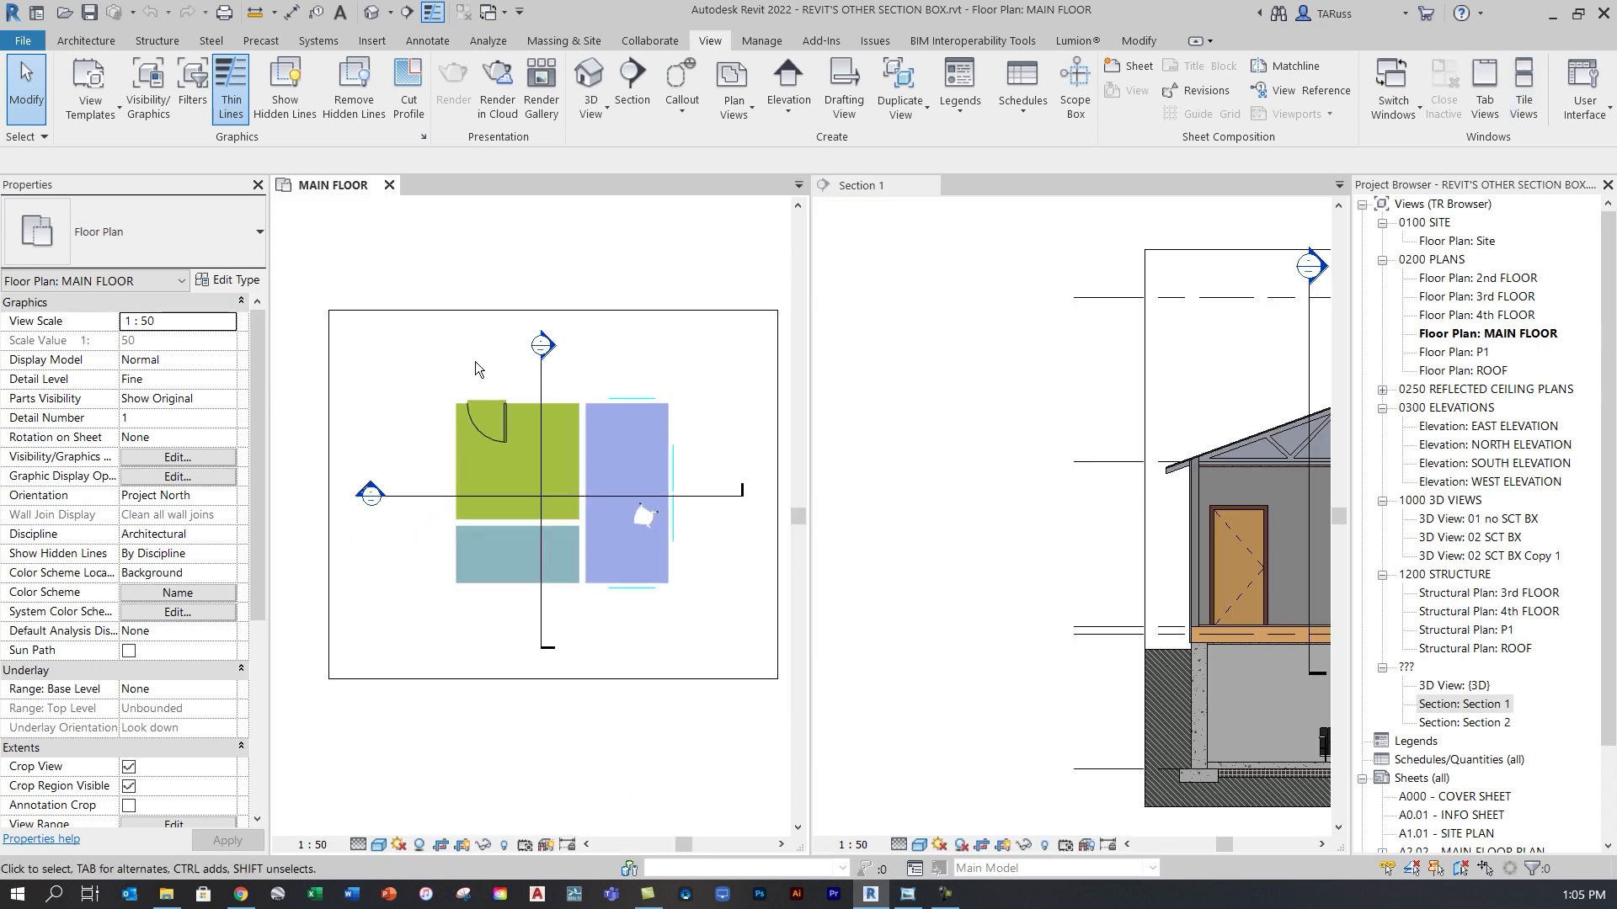
pyautogui.click(948, 366)
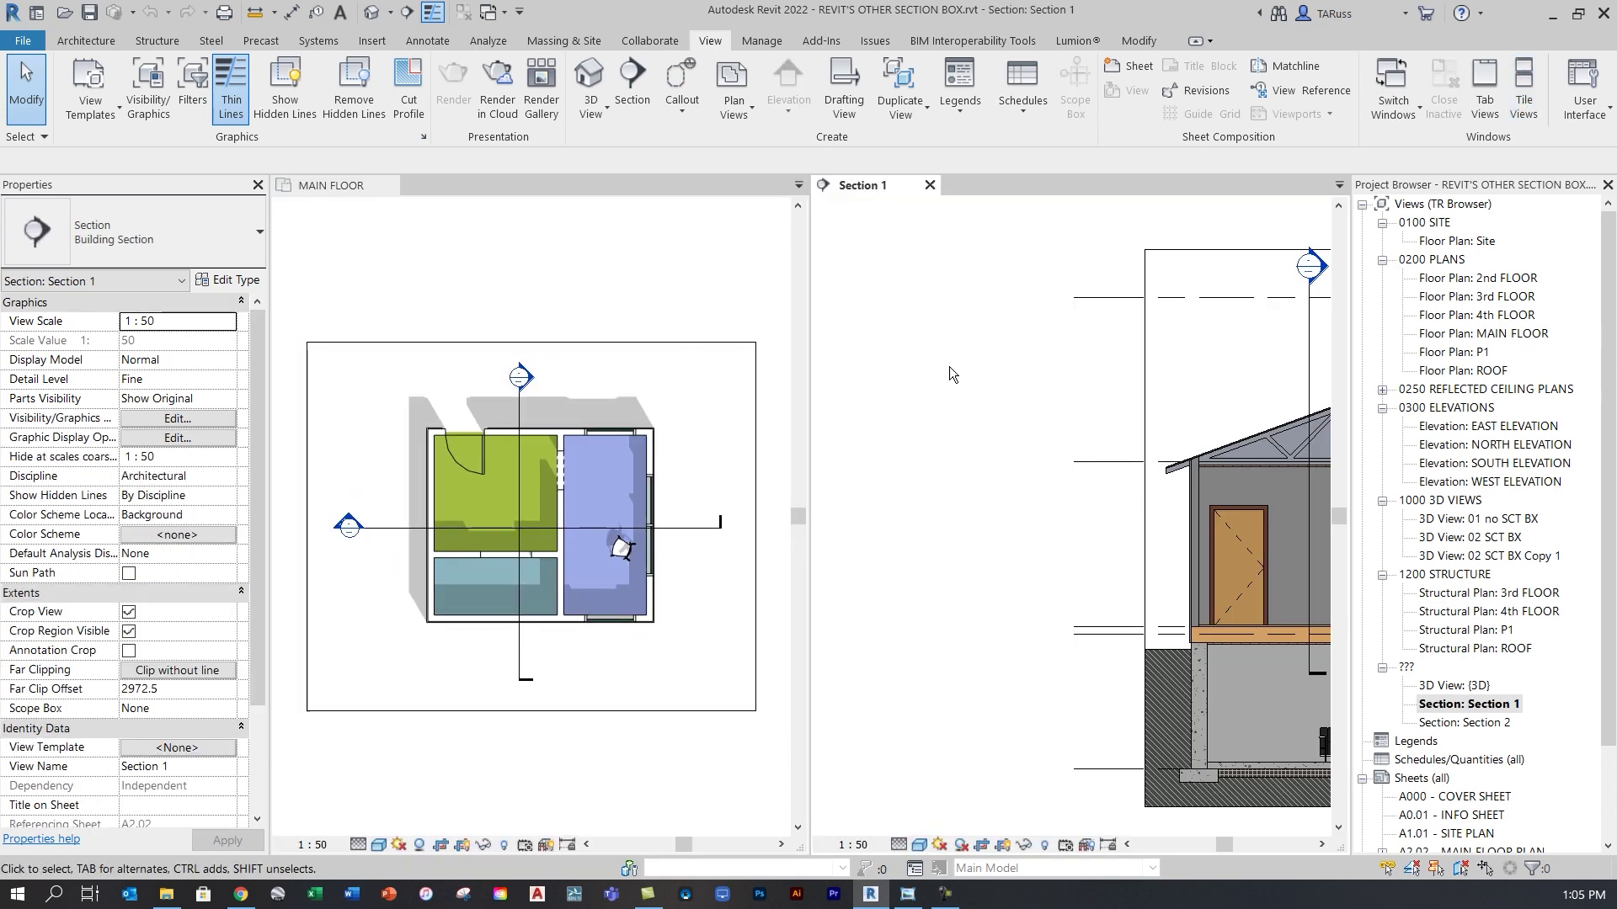
pyautogui.press('z')
pyautogui.press('f')
pyautogui.moveTo(1076, 308); pyautogui.dragTo(1041, 306, button='middle')
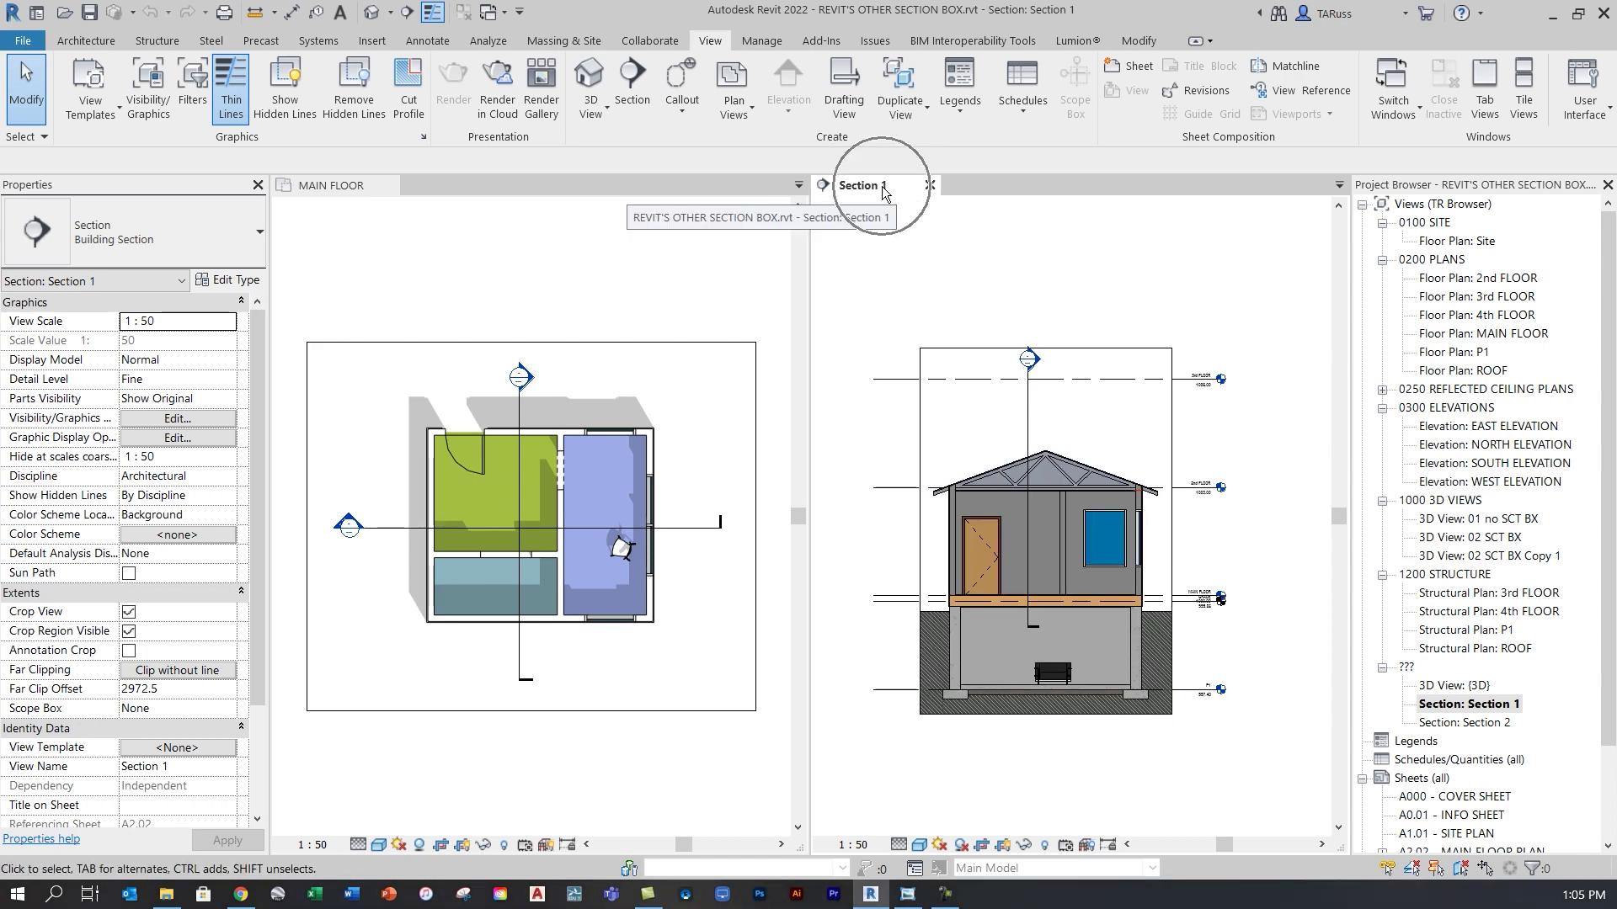
# Open the Section 2 view and switch between the MAIN FLOOR, Section 1 and Section 2 tiles
pyautogui.click(1475, 726)
pyautogui.doubleClick(1475, 726)
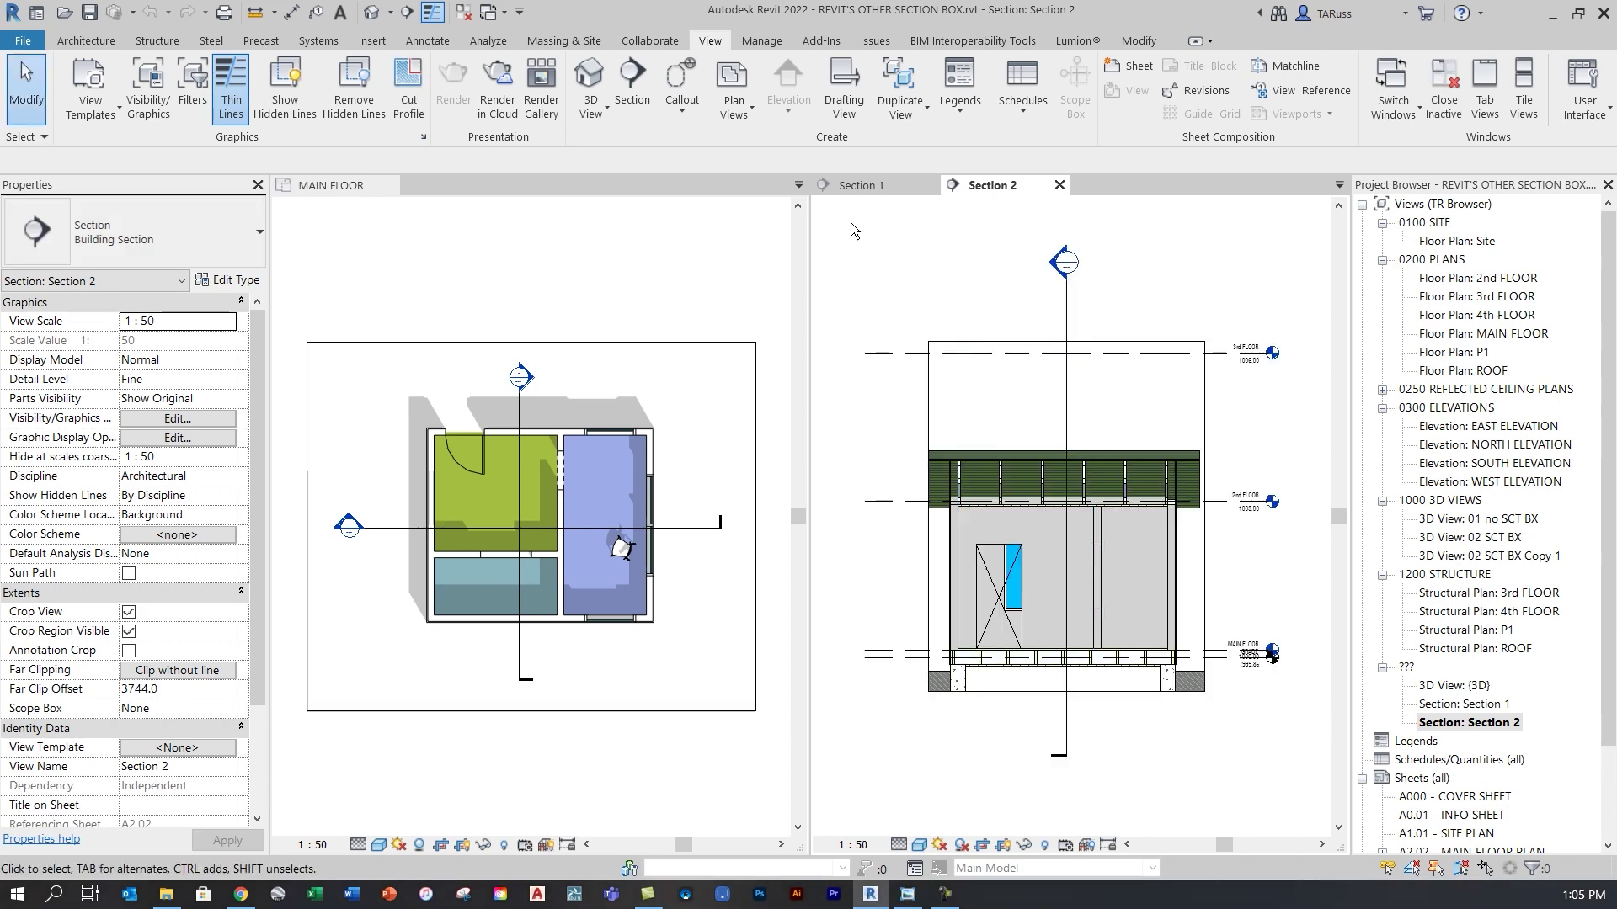
pyautogui.click(584, 275)
pyautogui.click(881, 198)
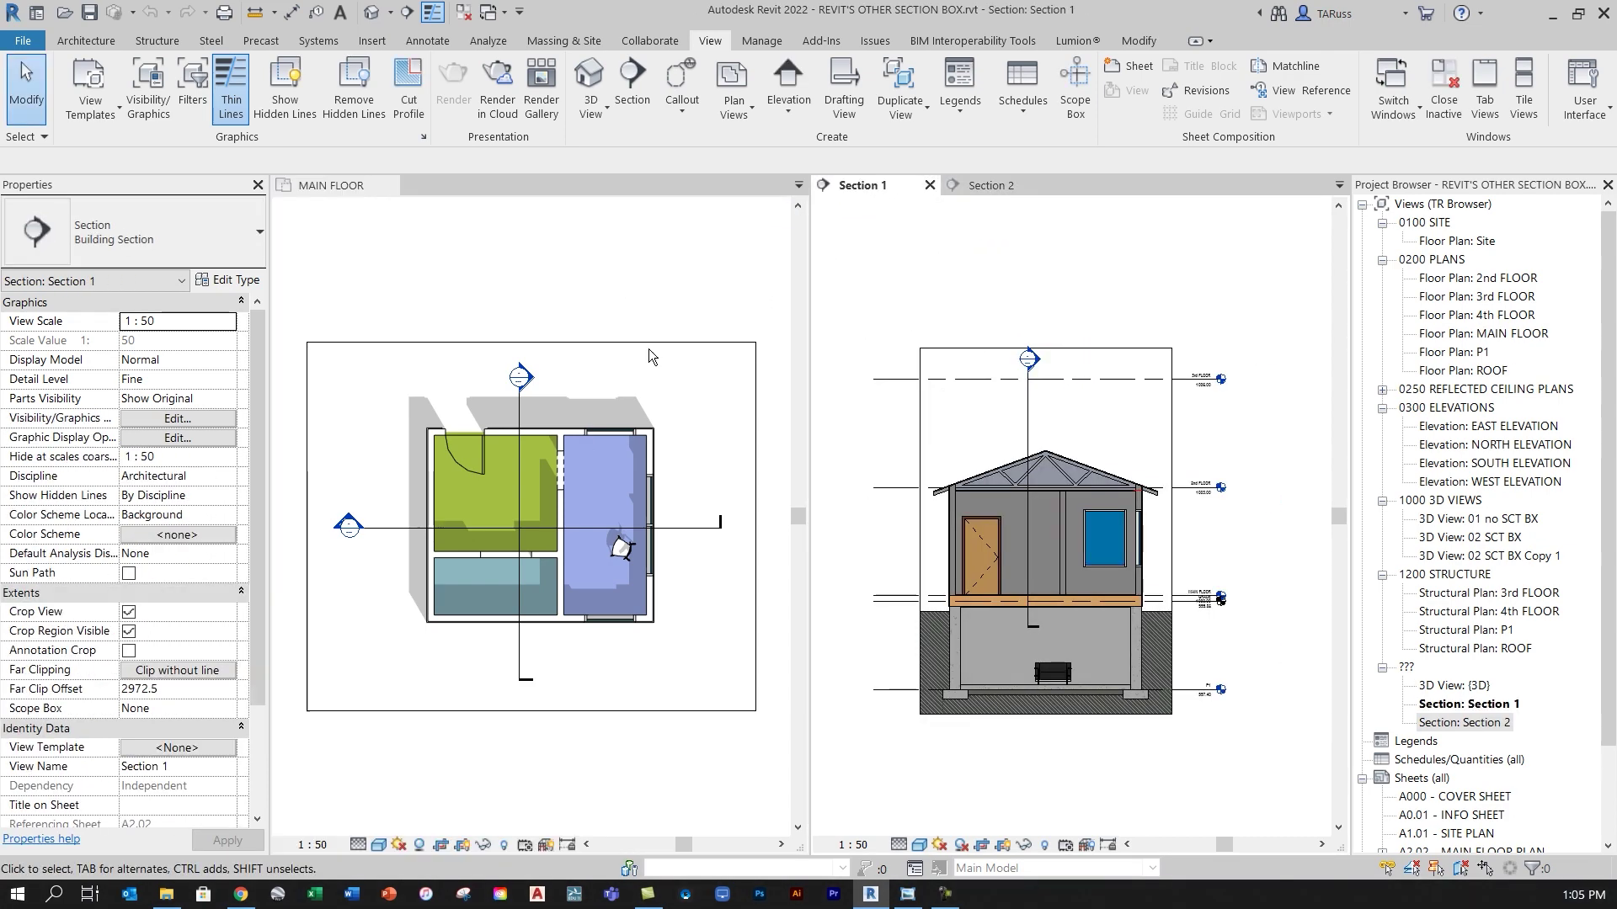
pyautogui.click(593, 336)
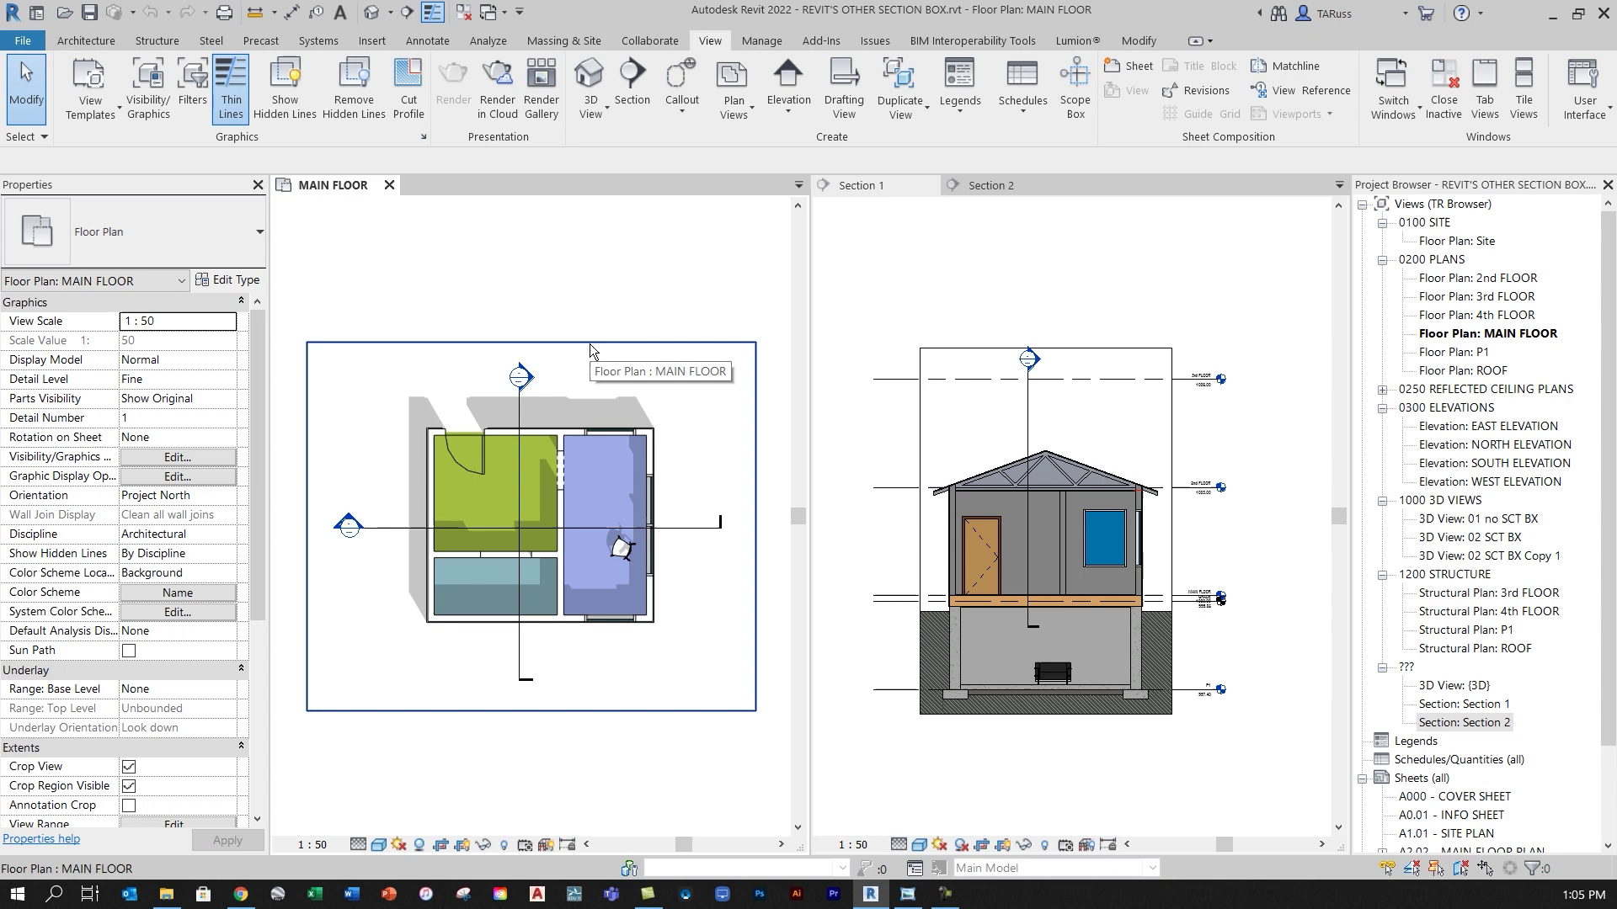
pyautogui.click(589, 345)
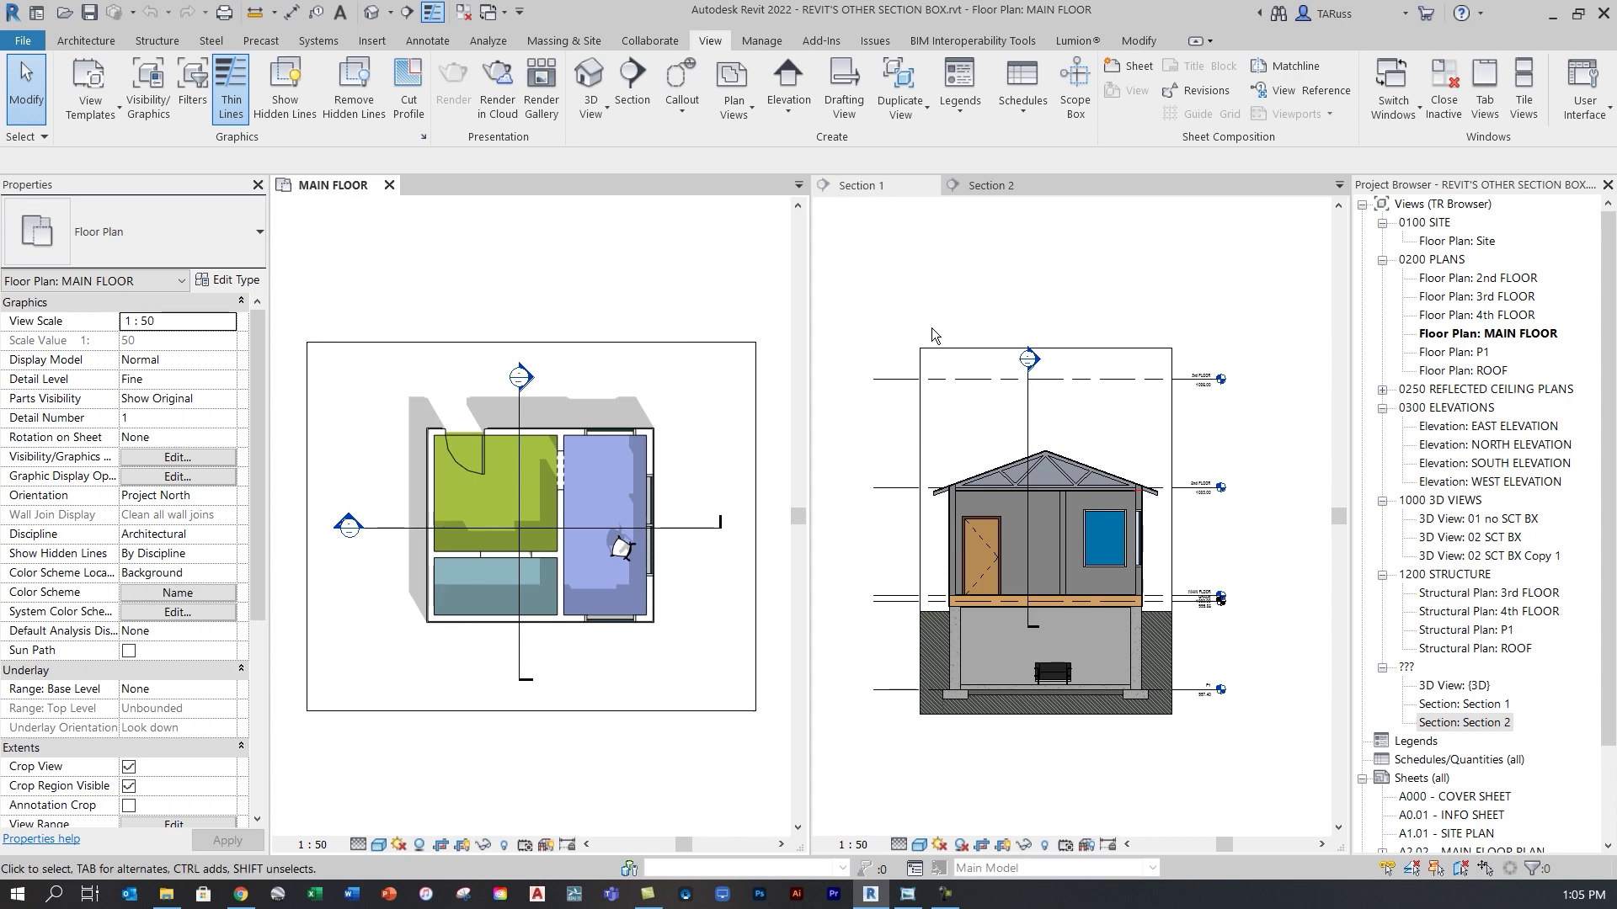
pyautogui.click(867, 185)
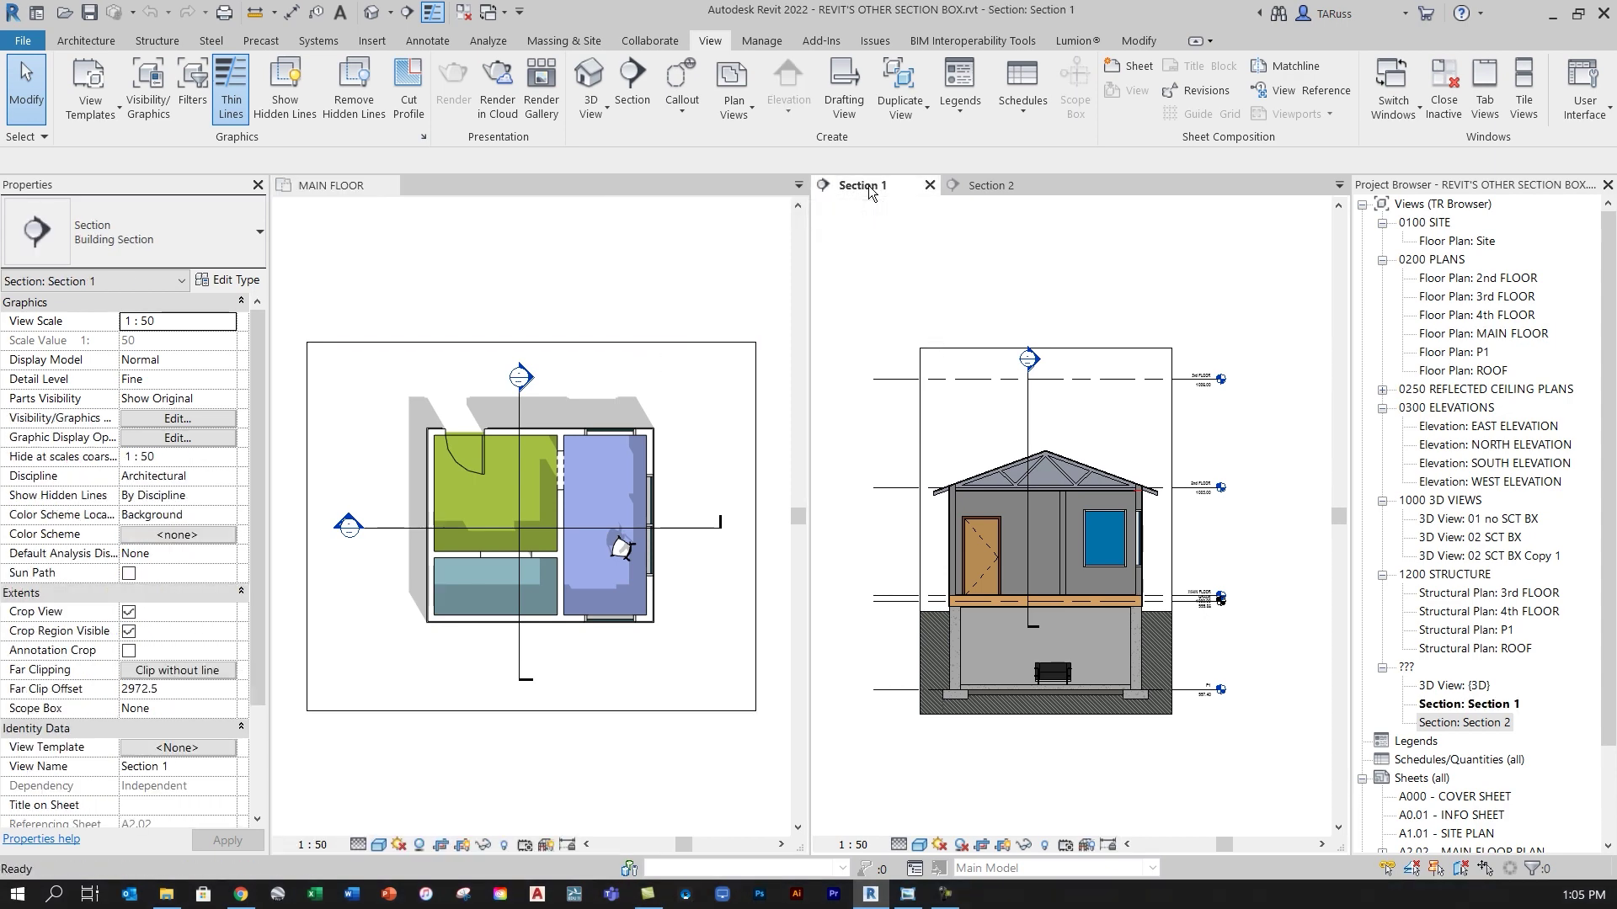
pyautogui.click(993, 185)
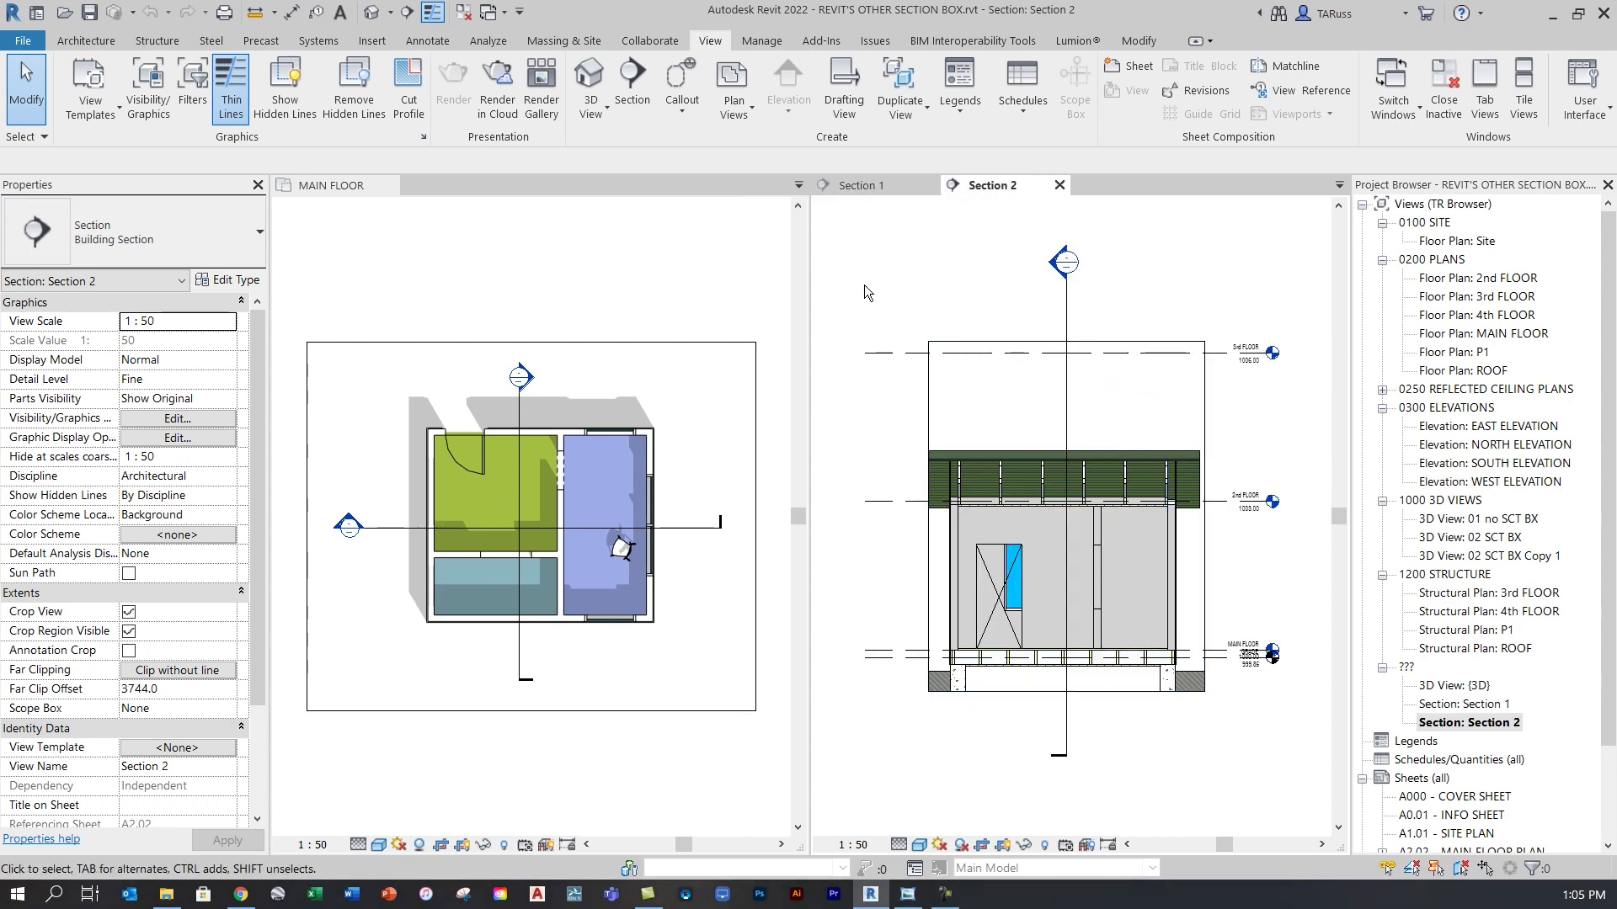
pyautogui.click(624, 269)
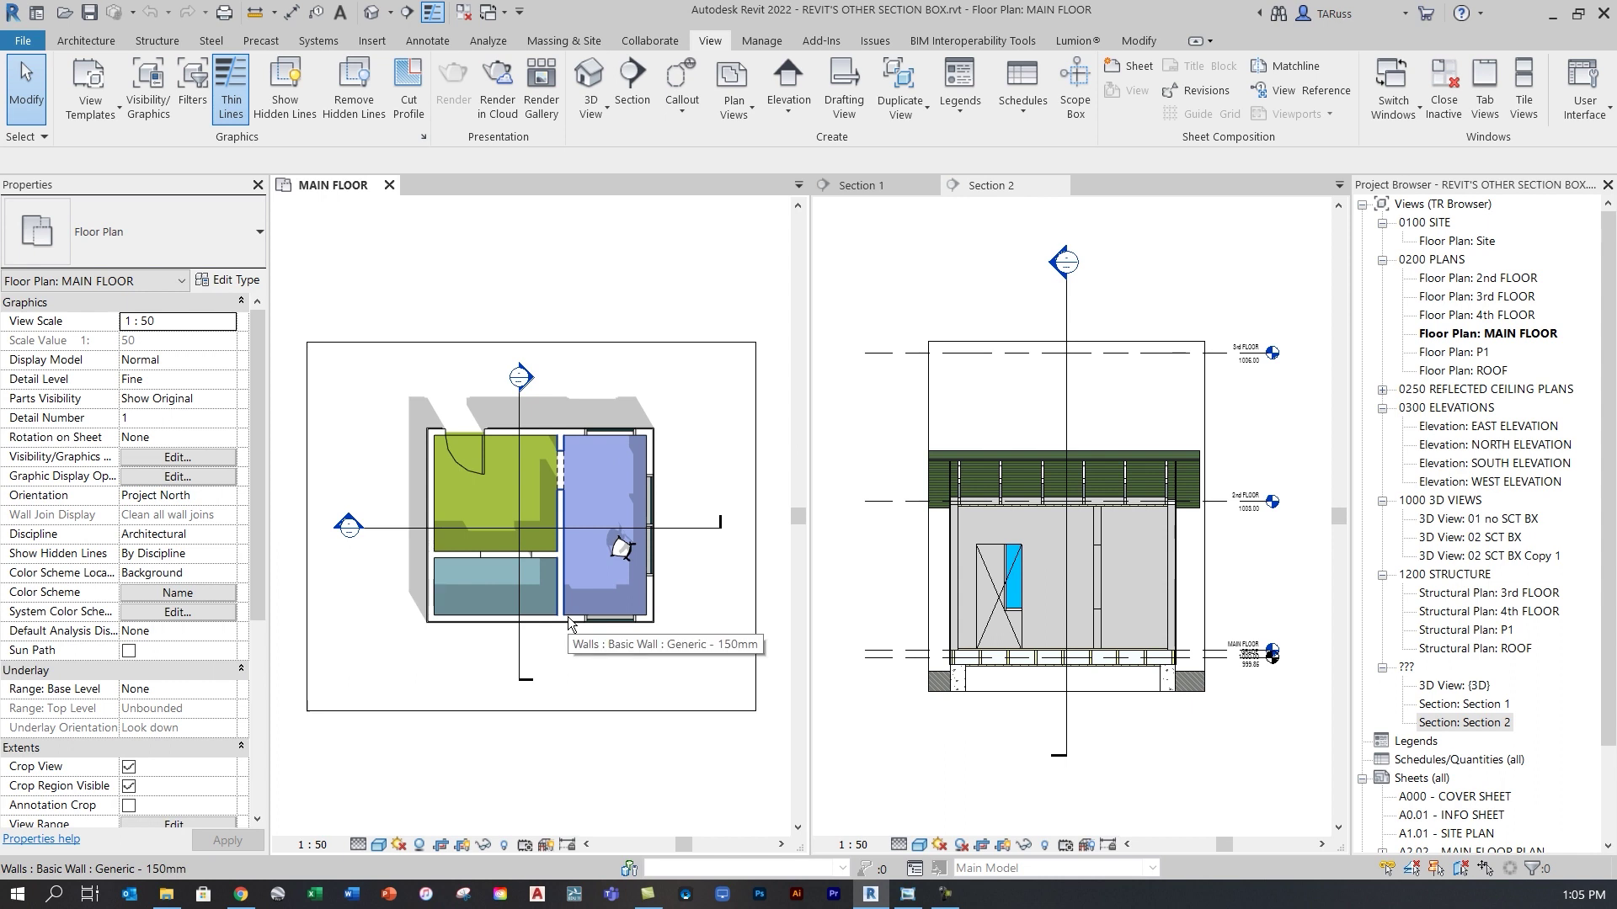
# Dismiss the Plan Views list, then zoom and pan the MAIN FLOOR plan slightly left
pyautogui.scroll(4, 461, 618)
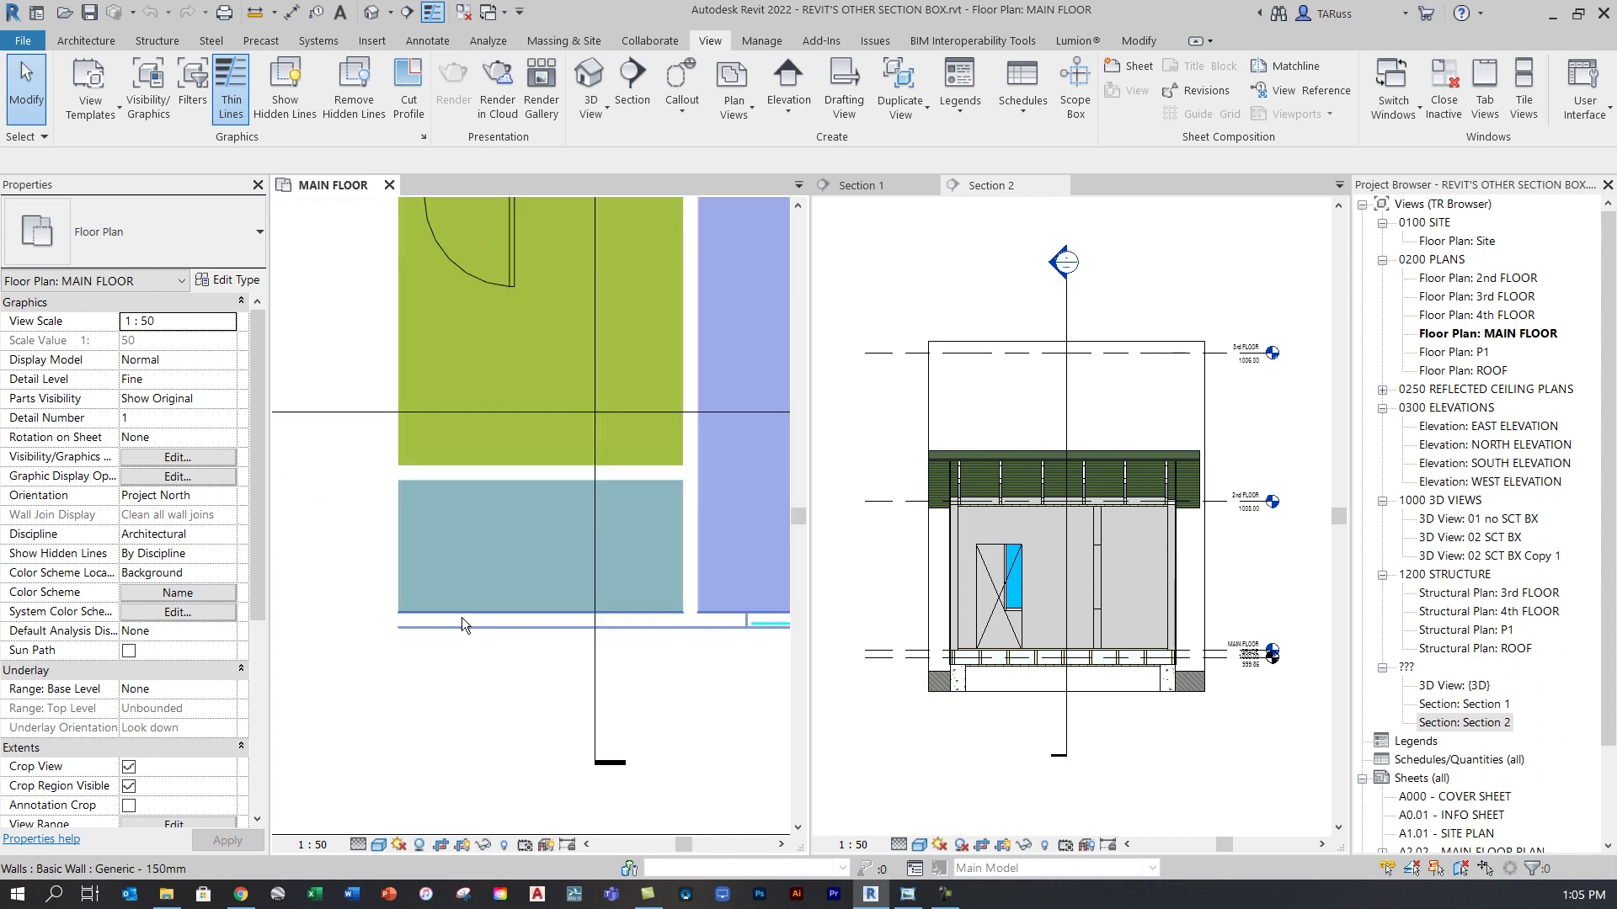
pyautogui.click(736, 114)
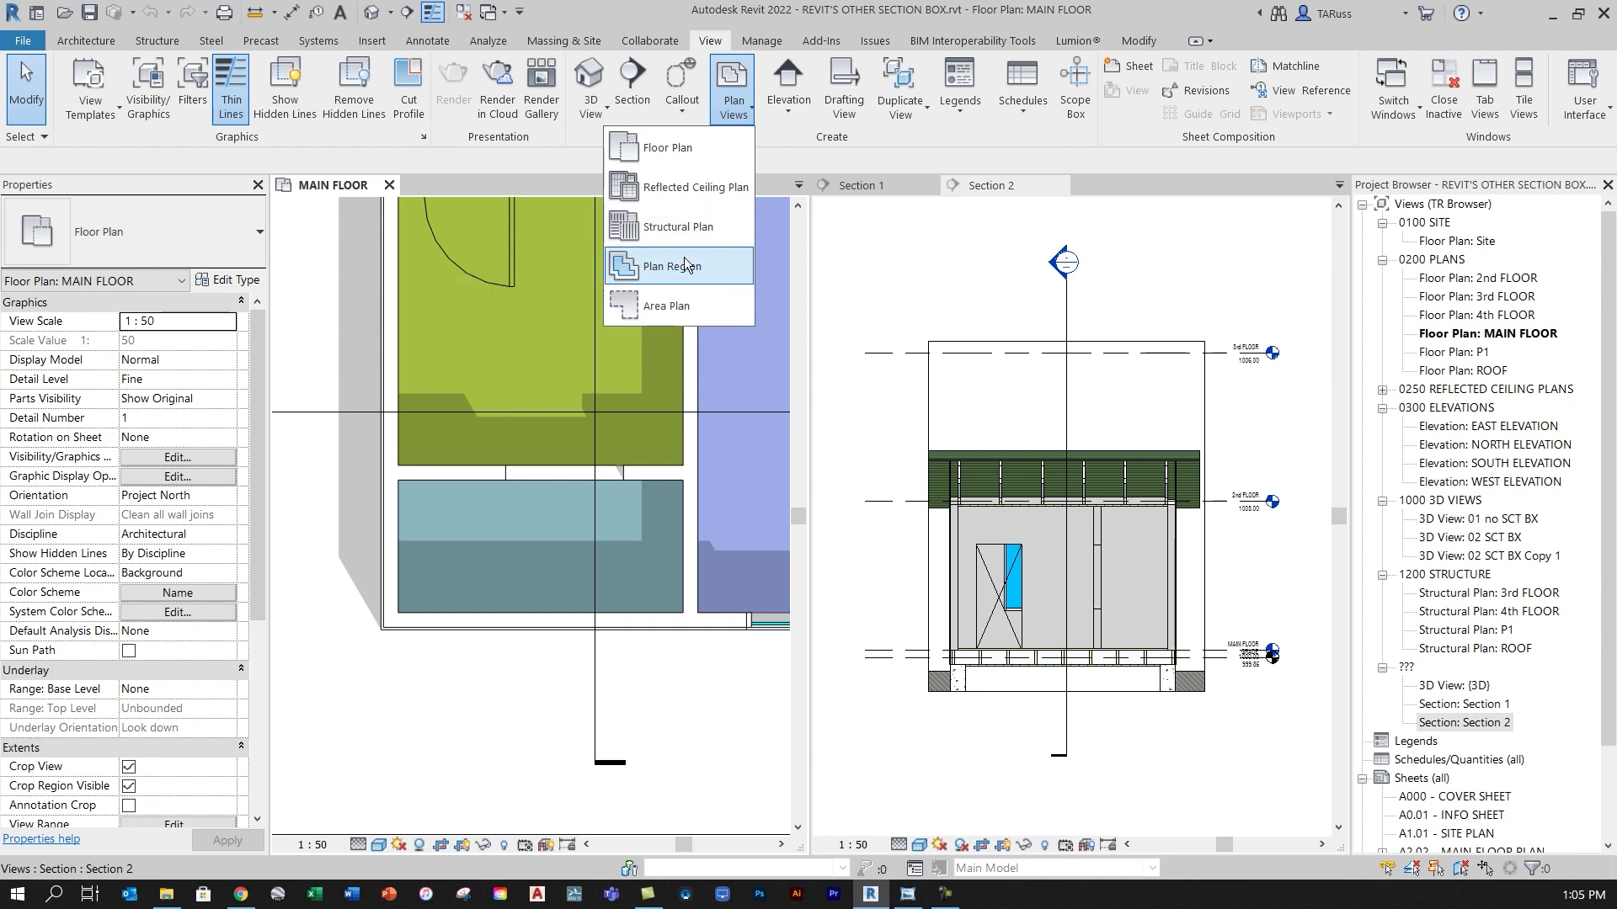
pyautogui.click(595, 324)
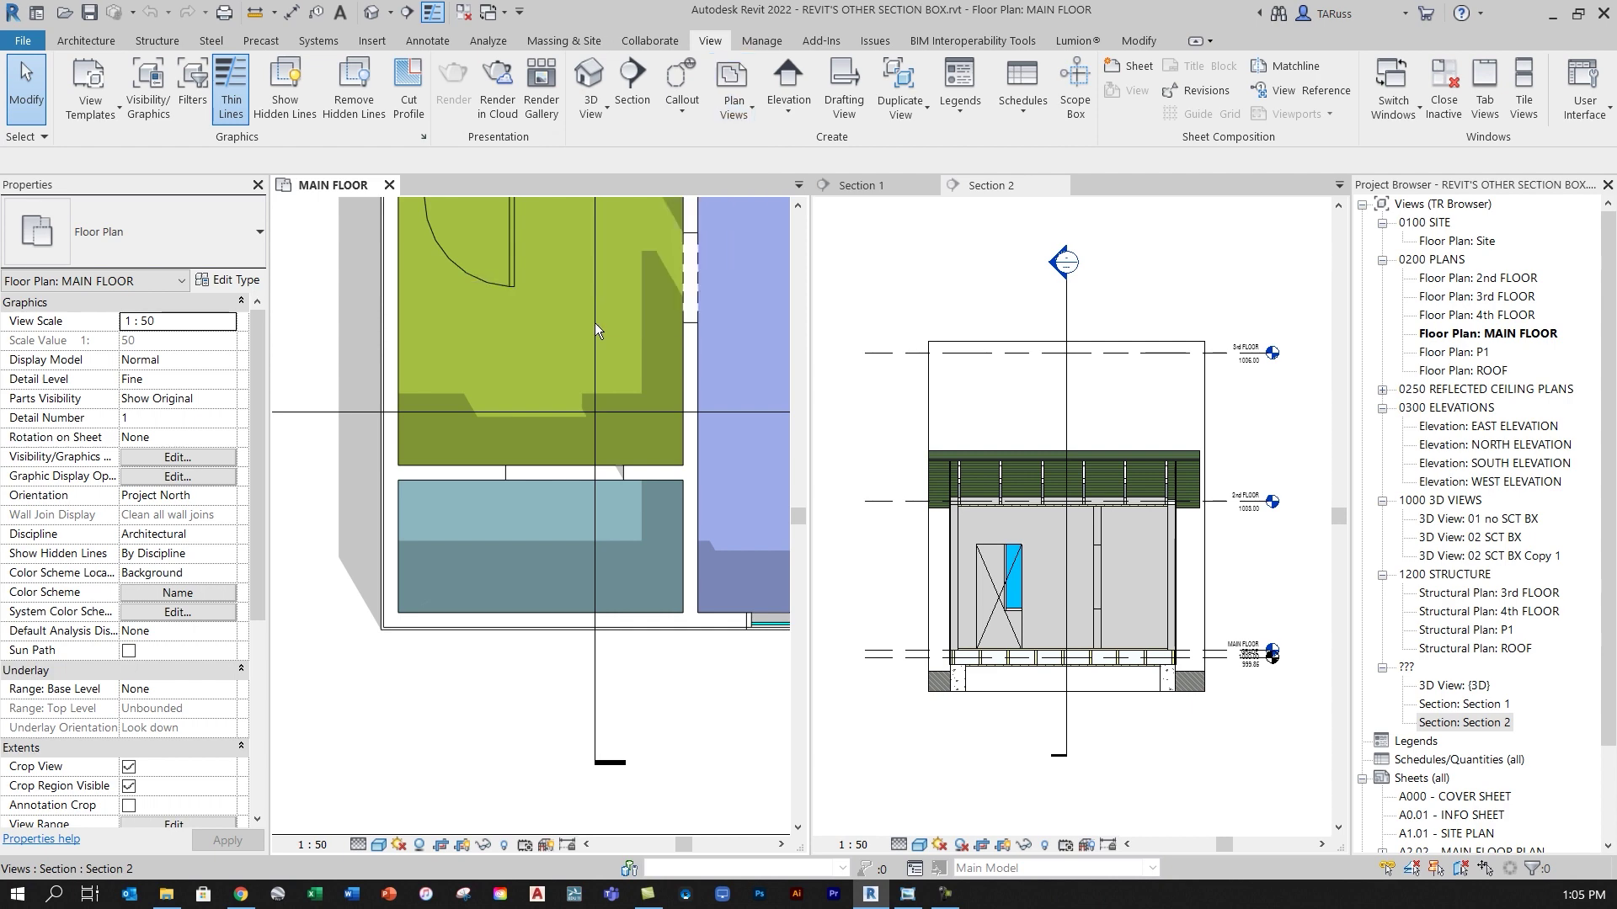
pyautogui.scroll(-2, 595, 328)
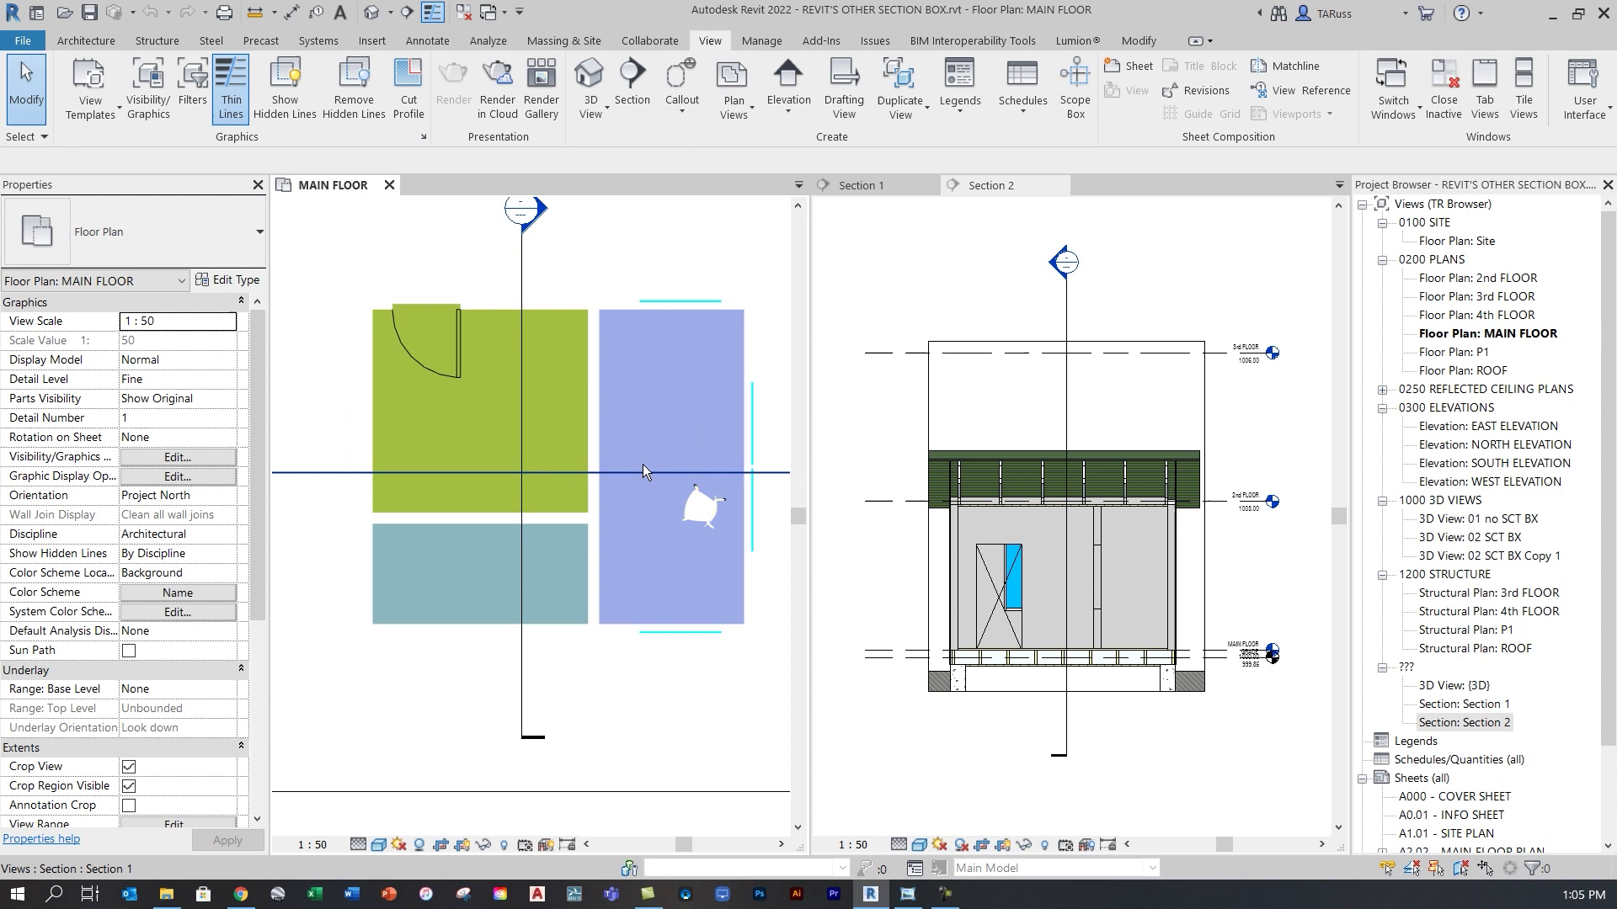
pyautogui.moveTo(643, 463); pyautogui.dragTo(618, 466, button='middle')
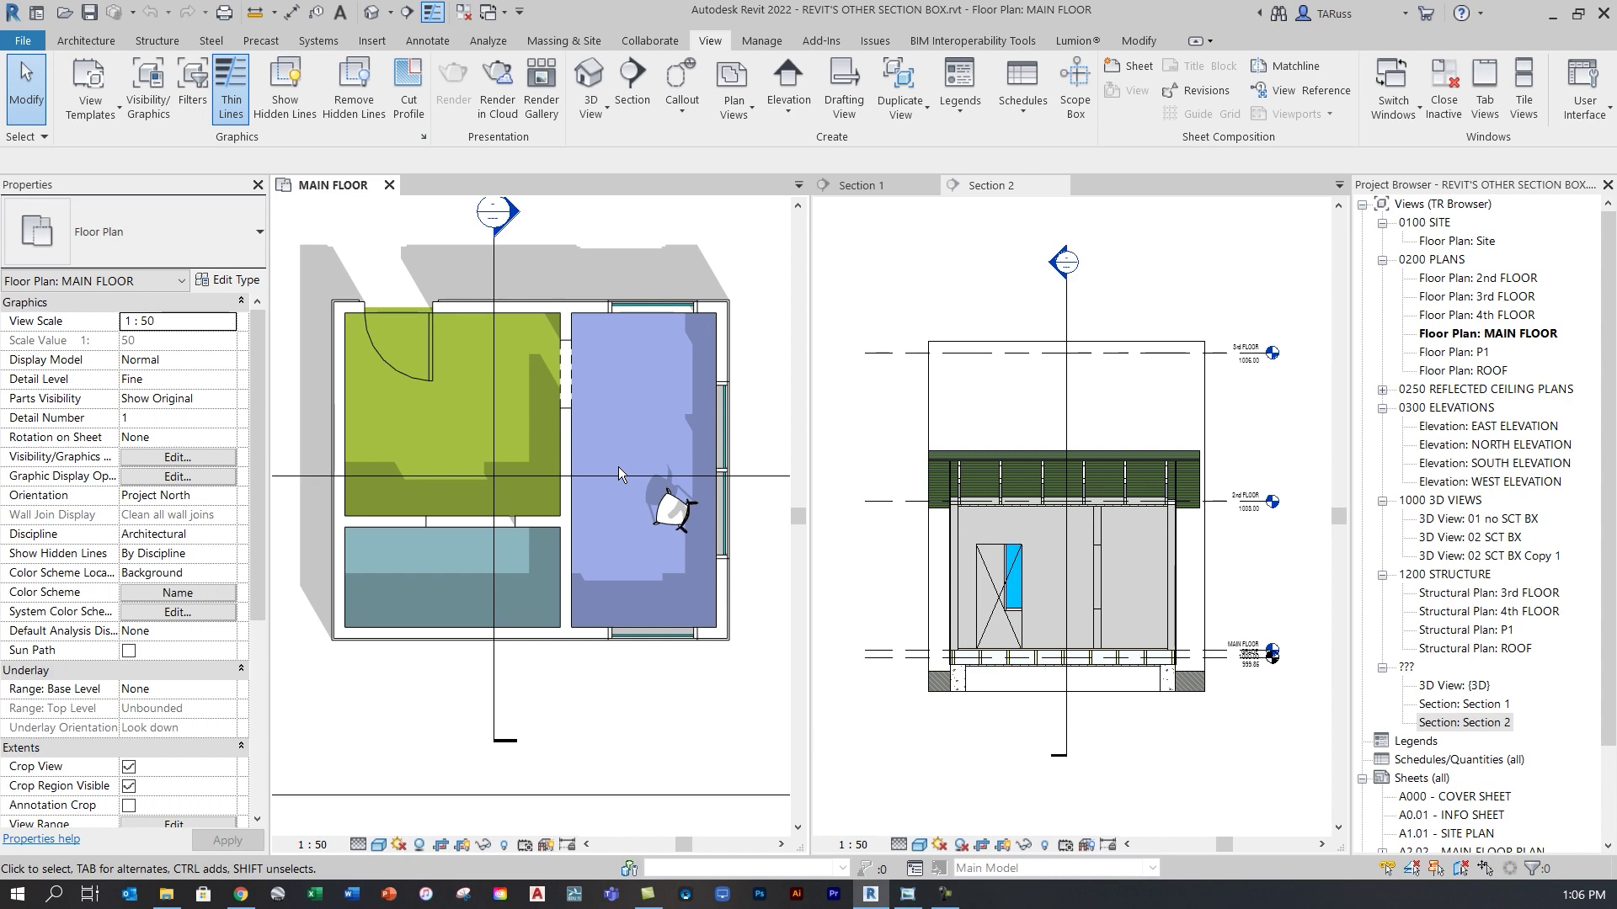
# Review the MAIN FLOOR view range (top 2300, cut 1200, bottom and depth 0) and close it unchanged
pyautogui.press('v')
pyautogui.press('r')
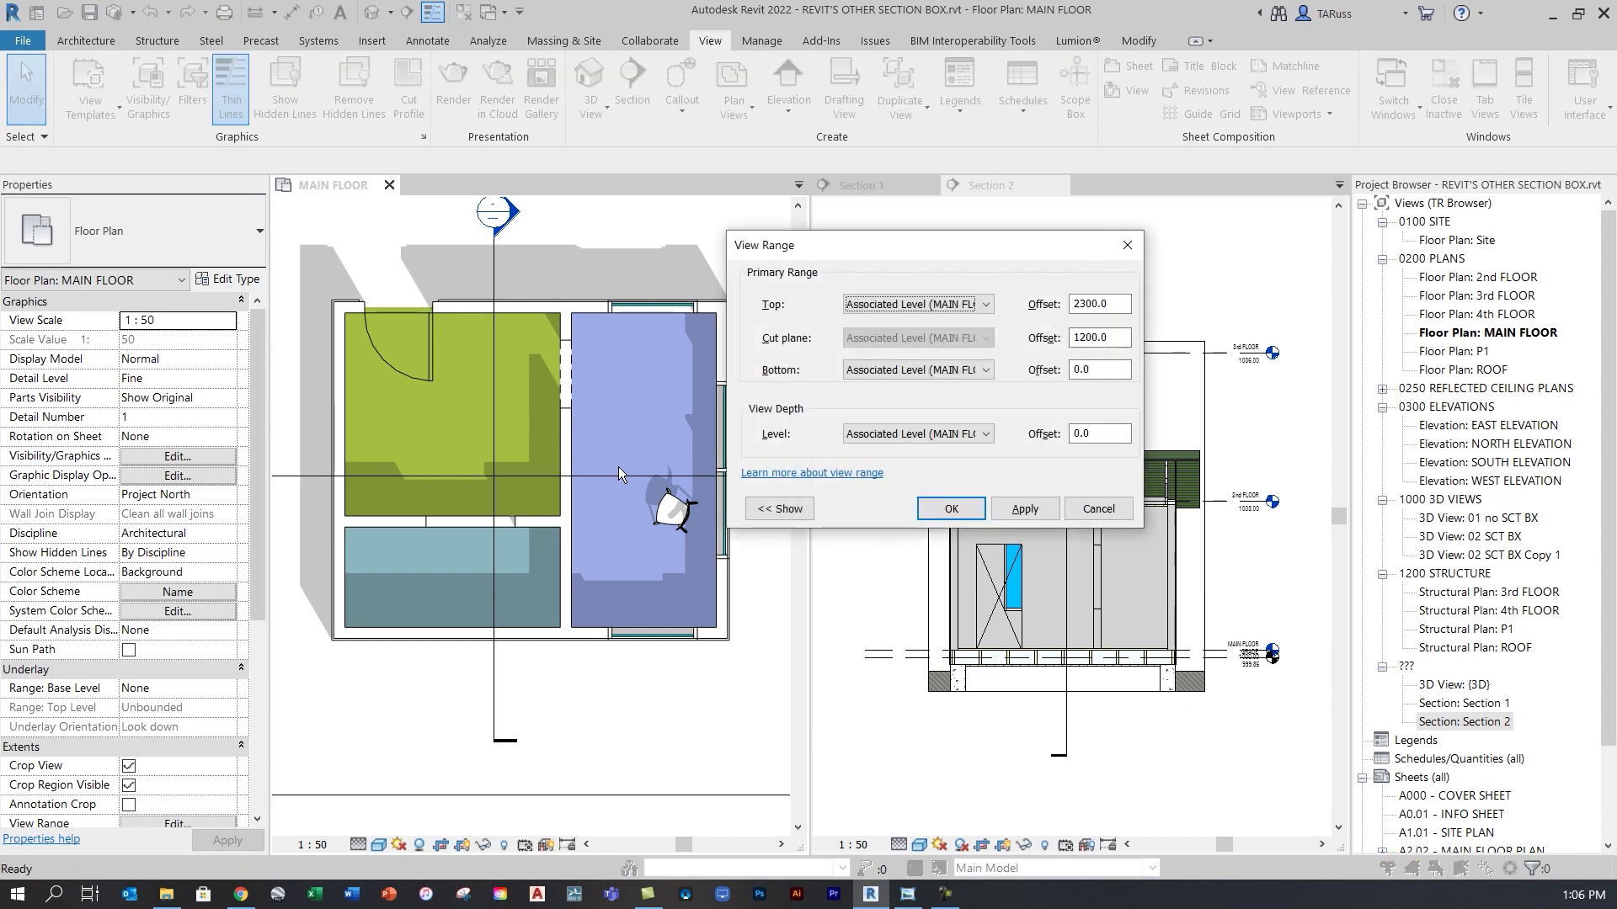
pyautogui.moveTo(861, 248); pyautogui.dragTo(714, 229)
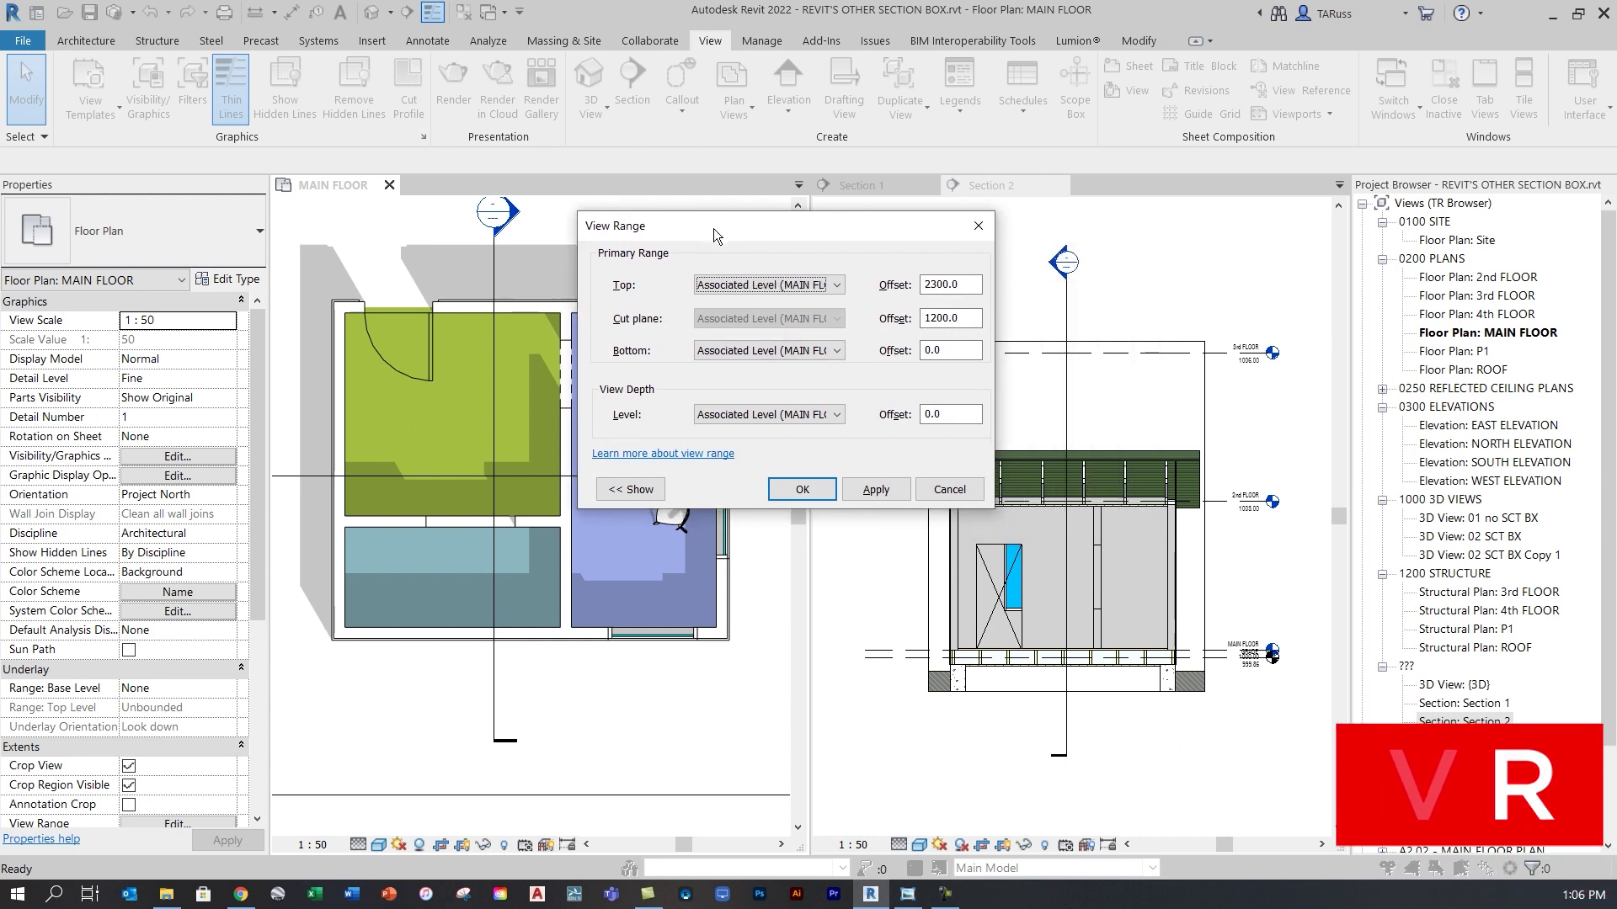
pyautogui.moveTo(695, 231); pyautogui.dragTo(886, 223)
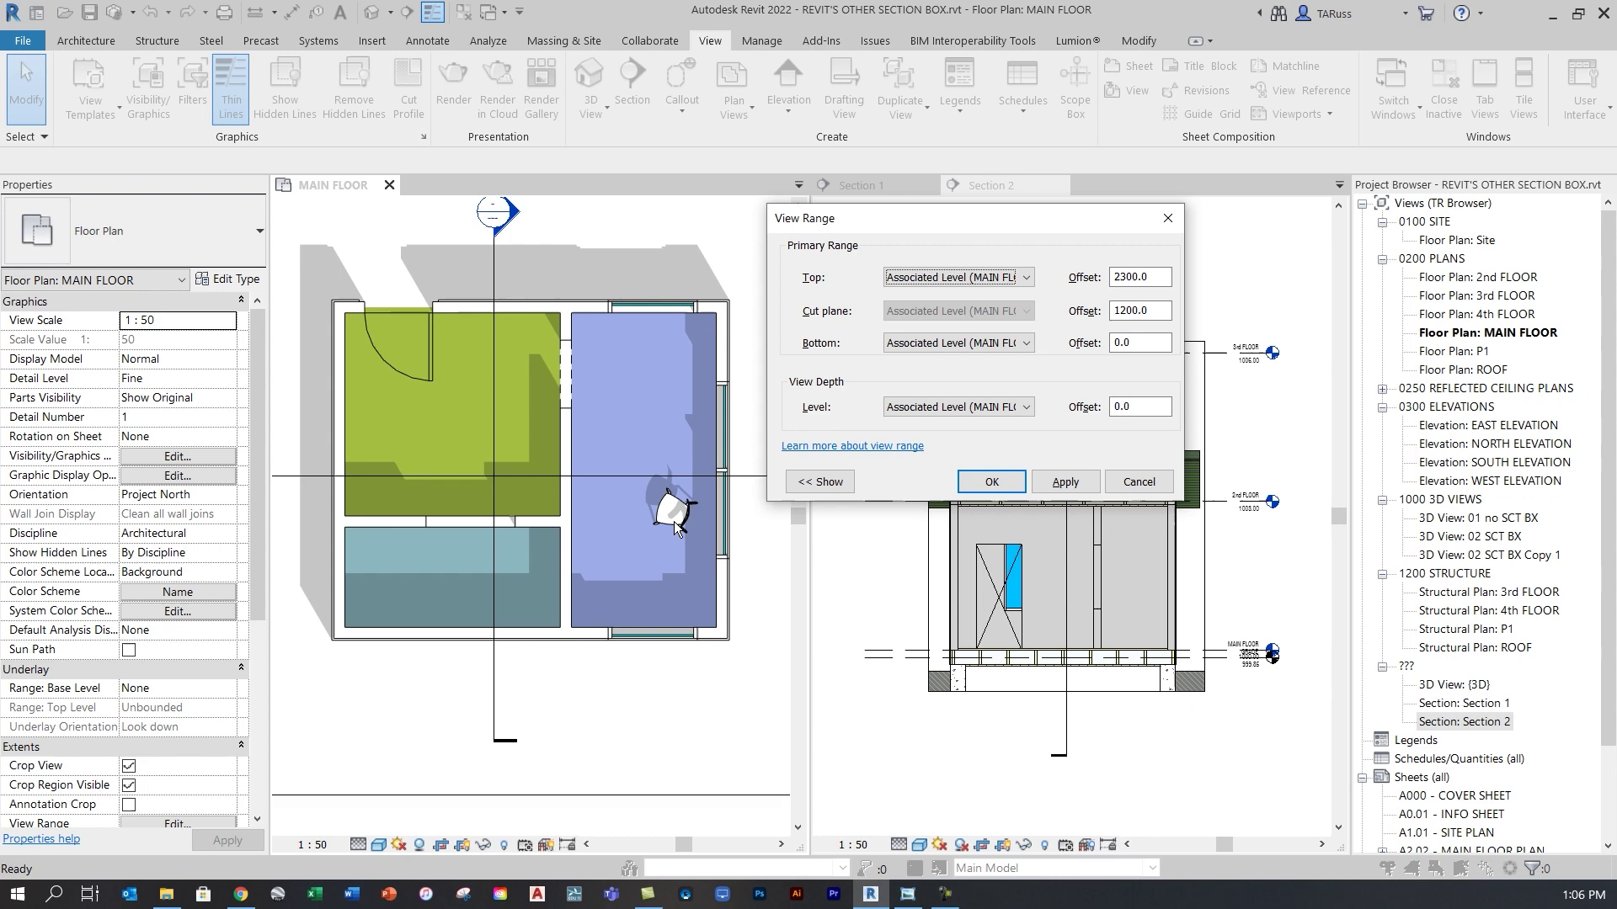
pyautogui.click(981, 482)
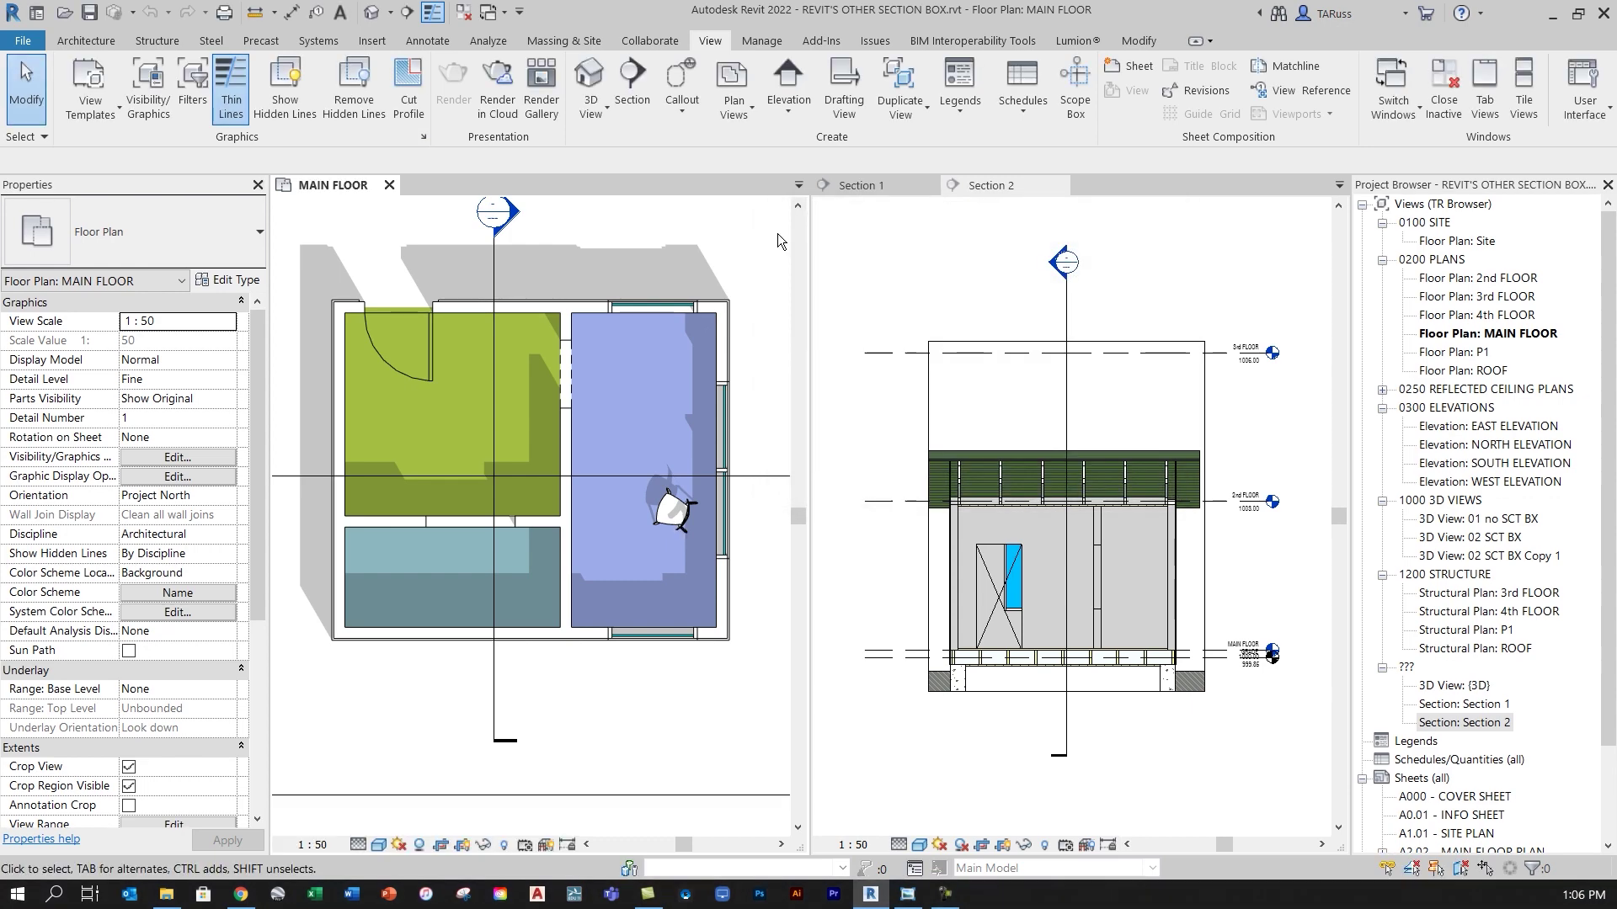
# Start a Plan Region and sketch a 5000 by 3100 rectangle boundary over the lower-left room
pyautogui.click(734, 118)
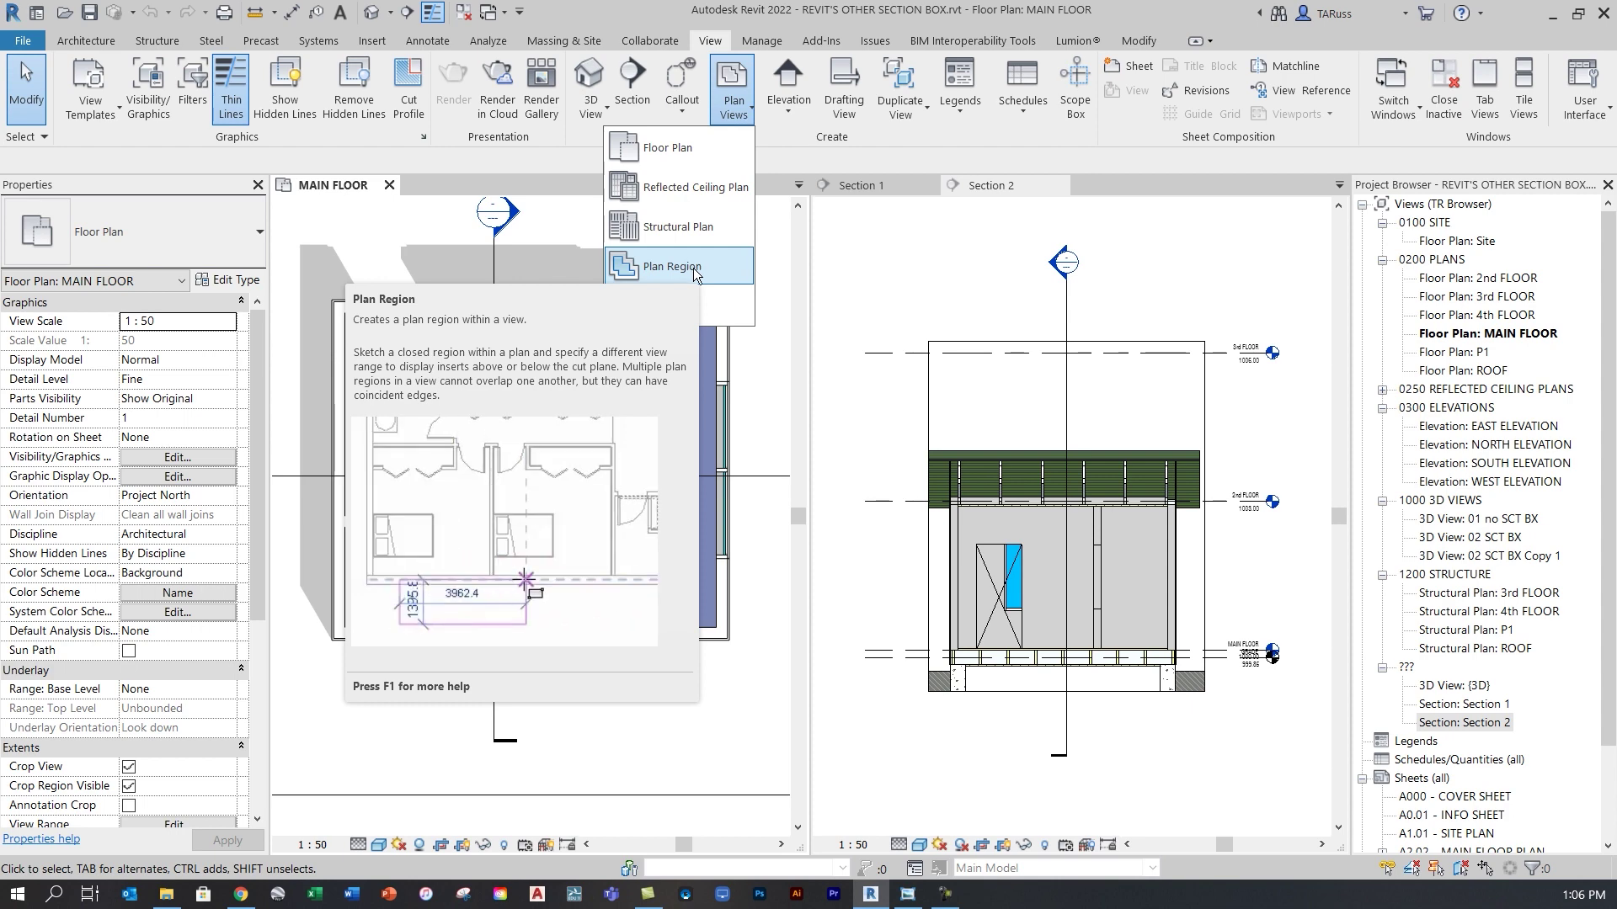
pyautogui.click(704, 266)
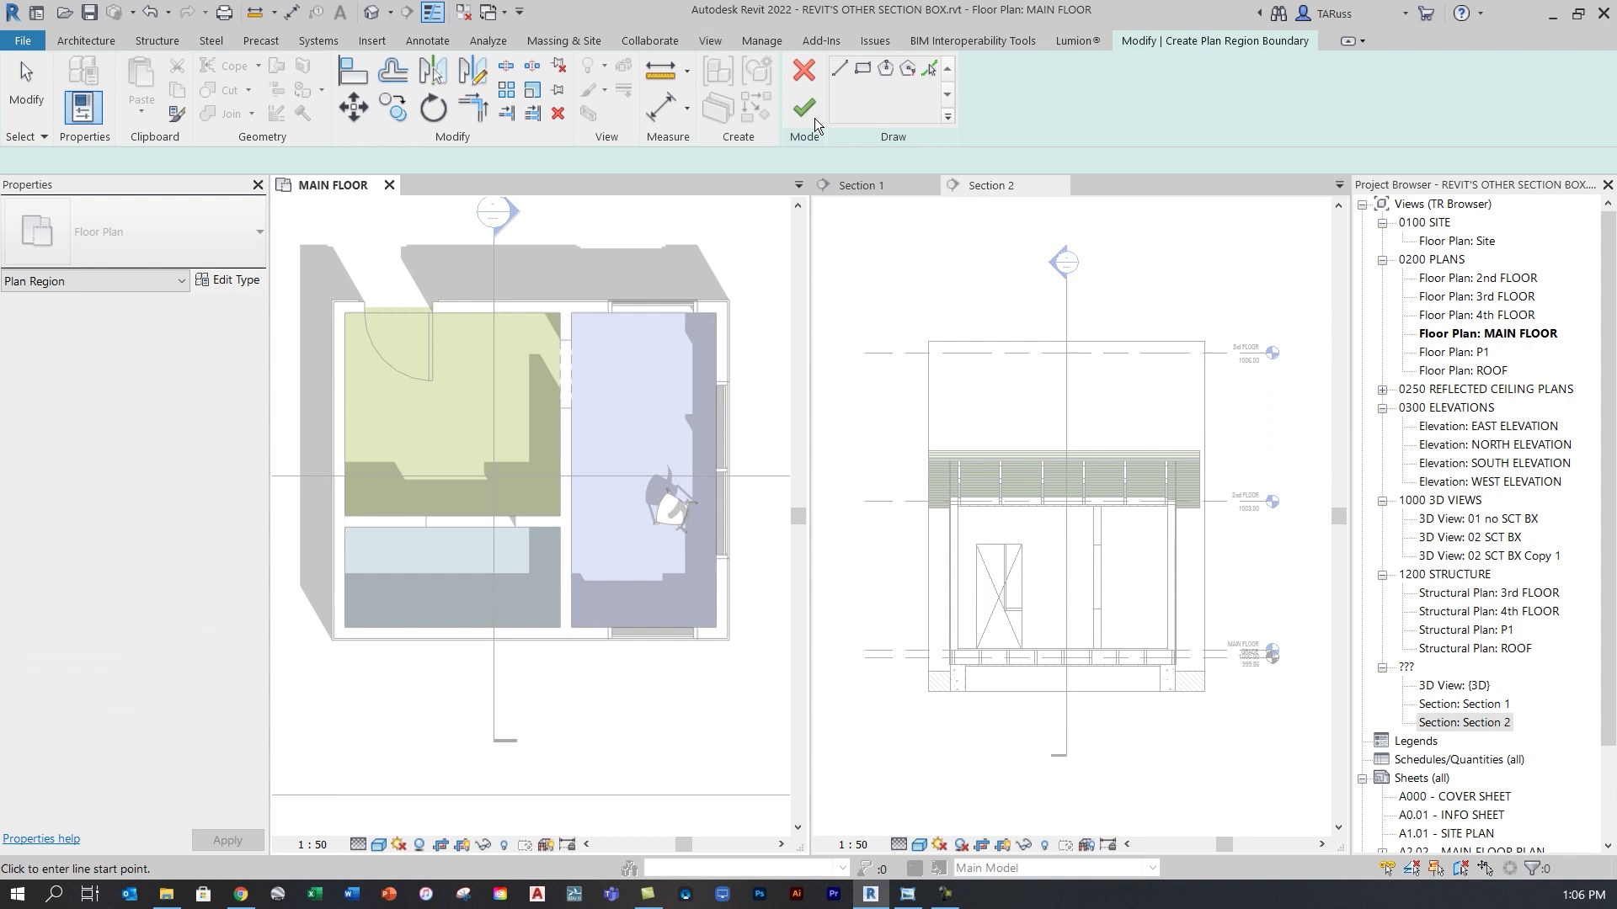
pyautogui.click(861, 68)
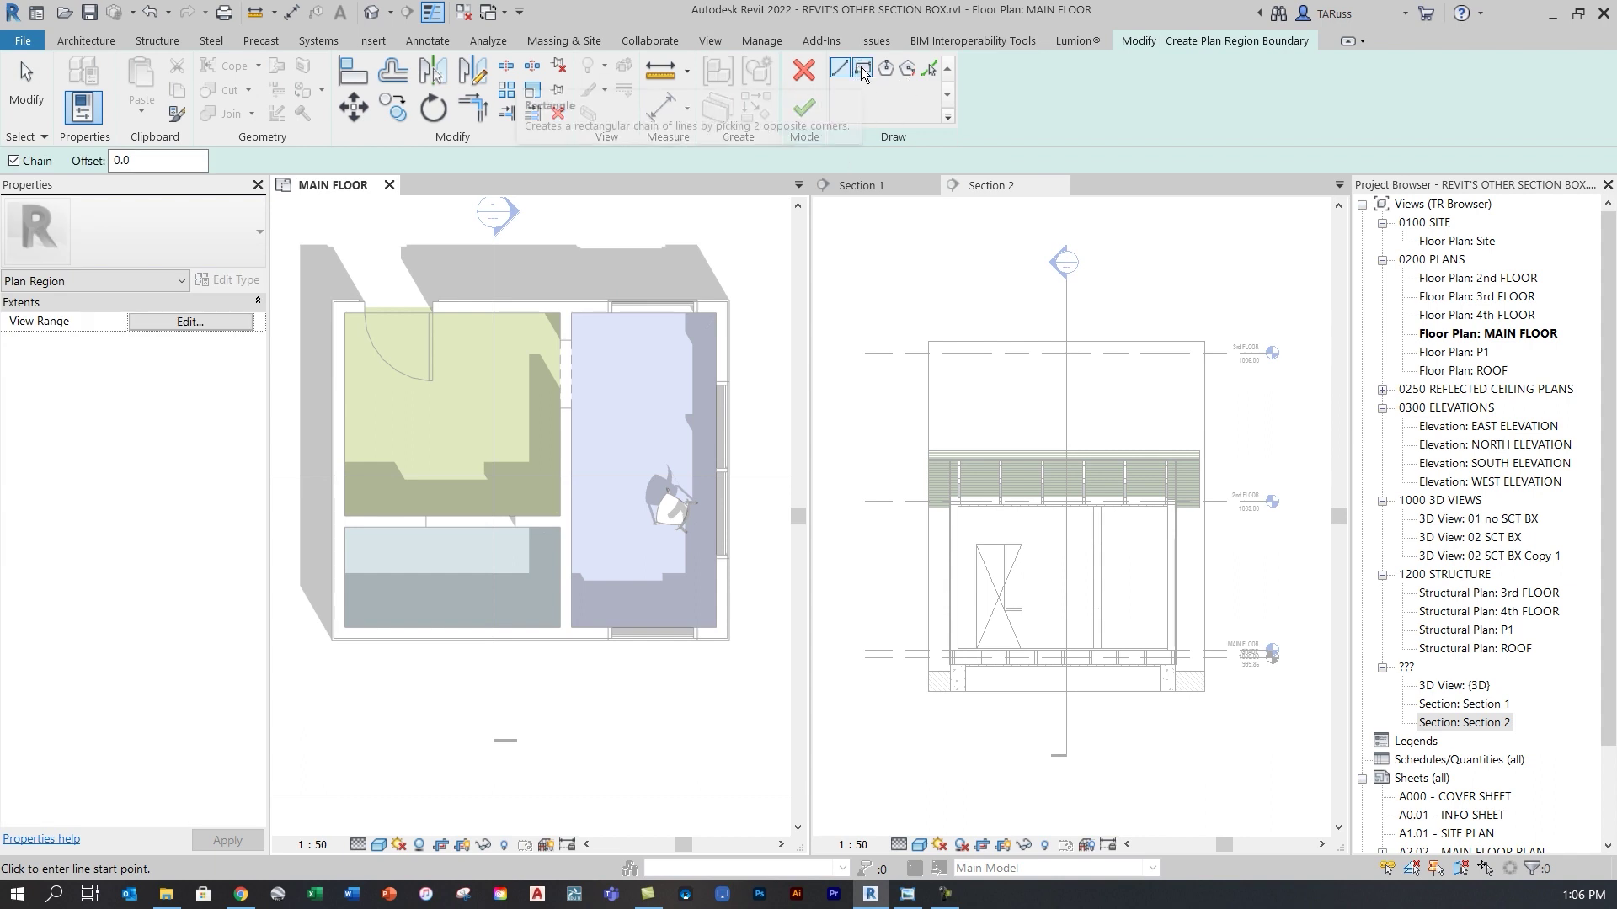
pyautogui.scroll(-2, 857, 418)
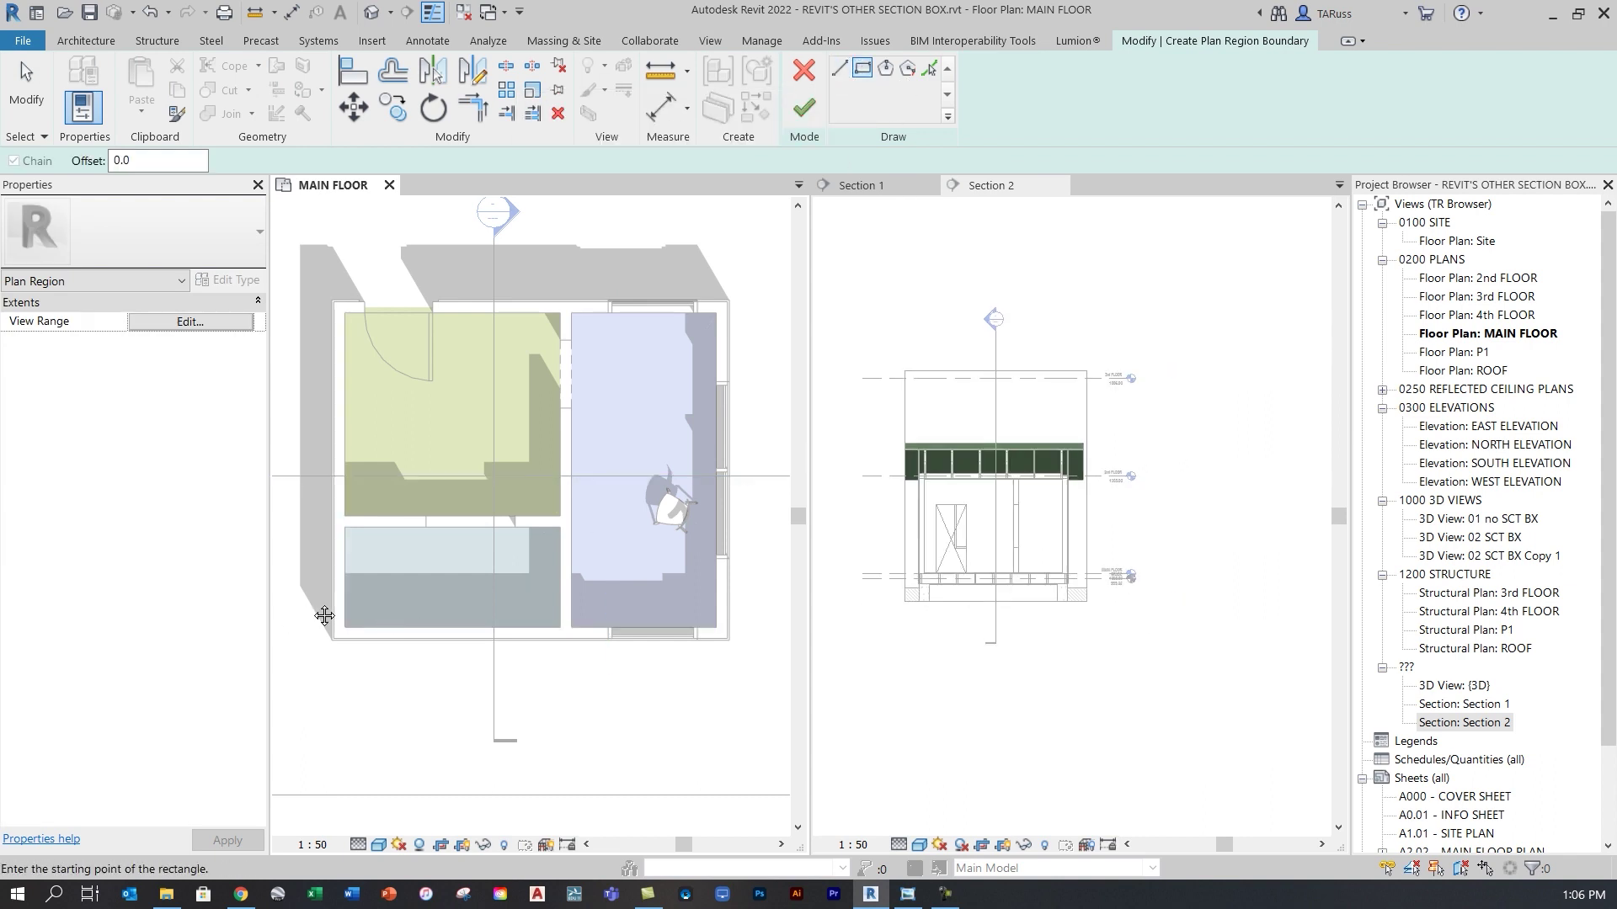
pyautogui.moveTo(300, 608); pyautogui.dragTo(380, 532, button='middle')
pyautogui.click(379, 533)
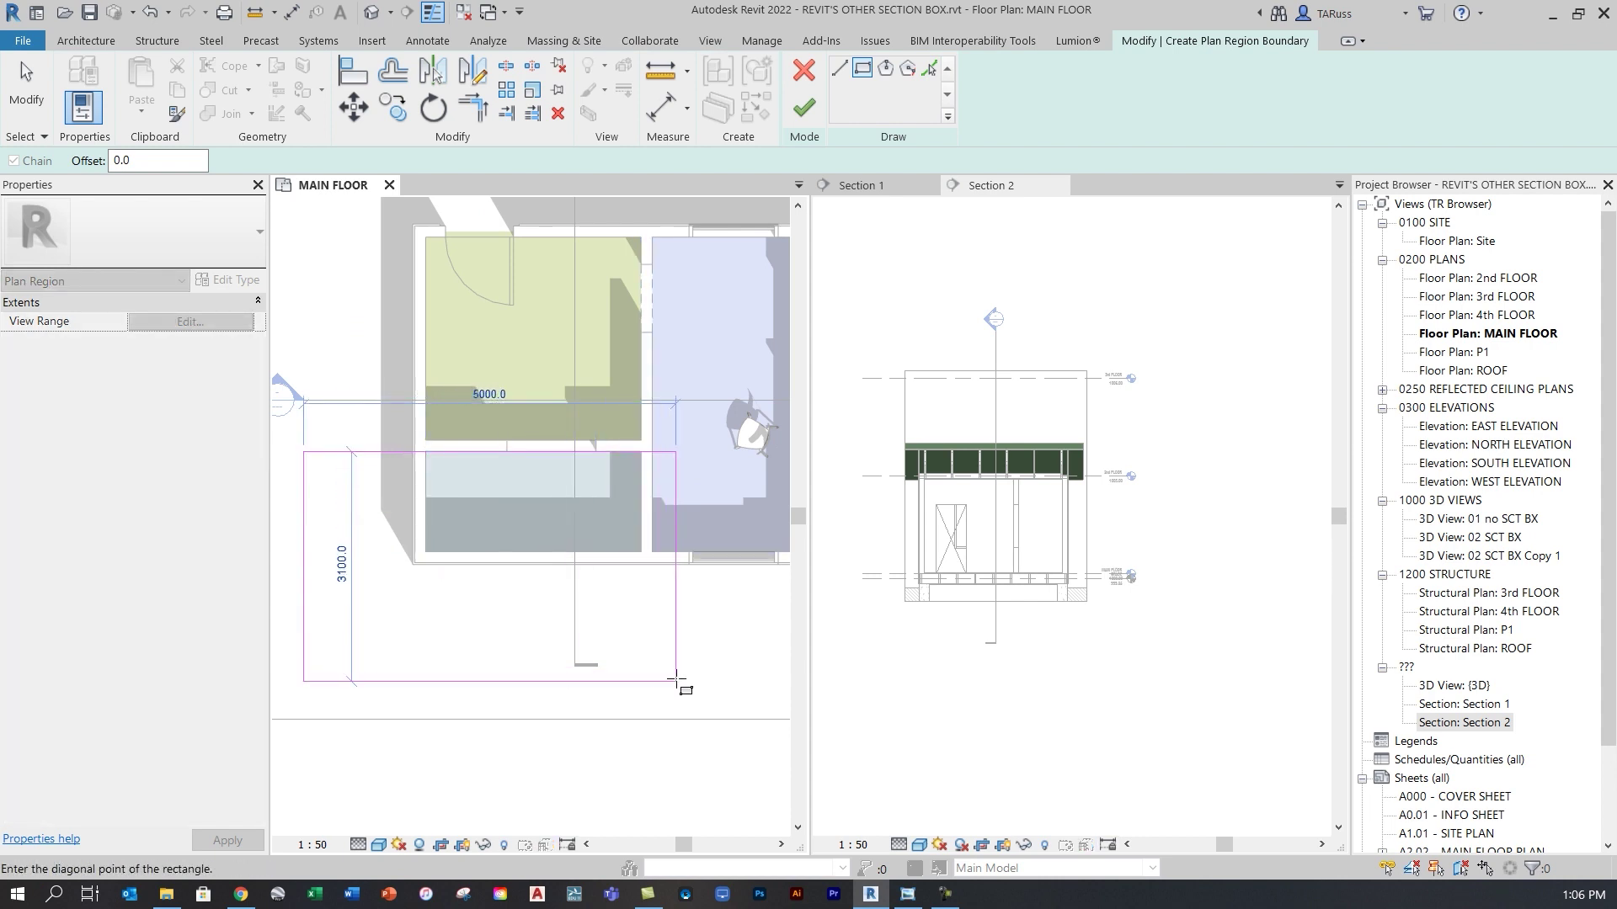
pyautogui.click(675, 681)
# Nudge the plan region rectangle's top edge down slightly
pyautogui.click(26, 85)
pyautogui.click(387, 452)
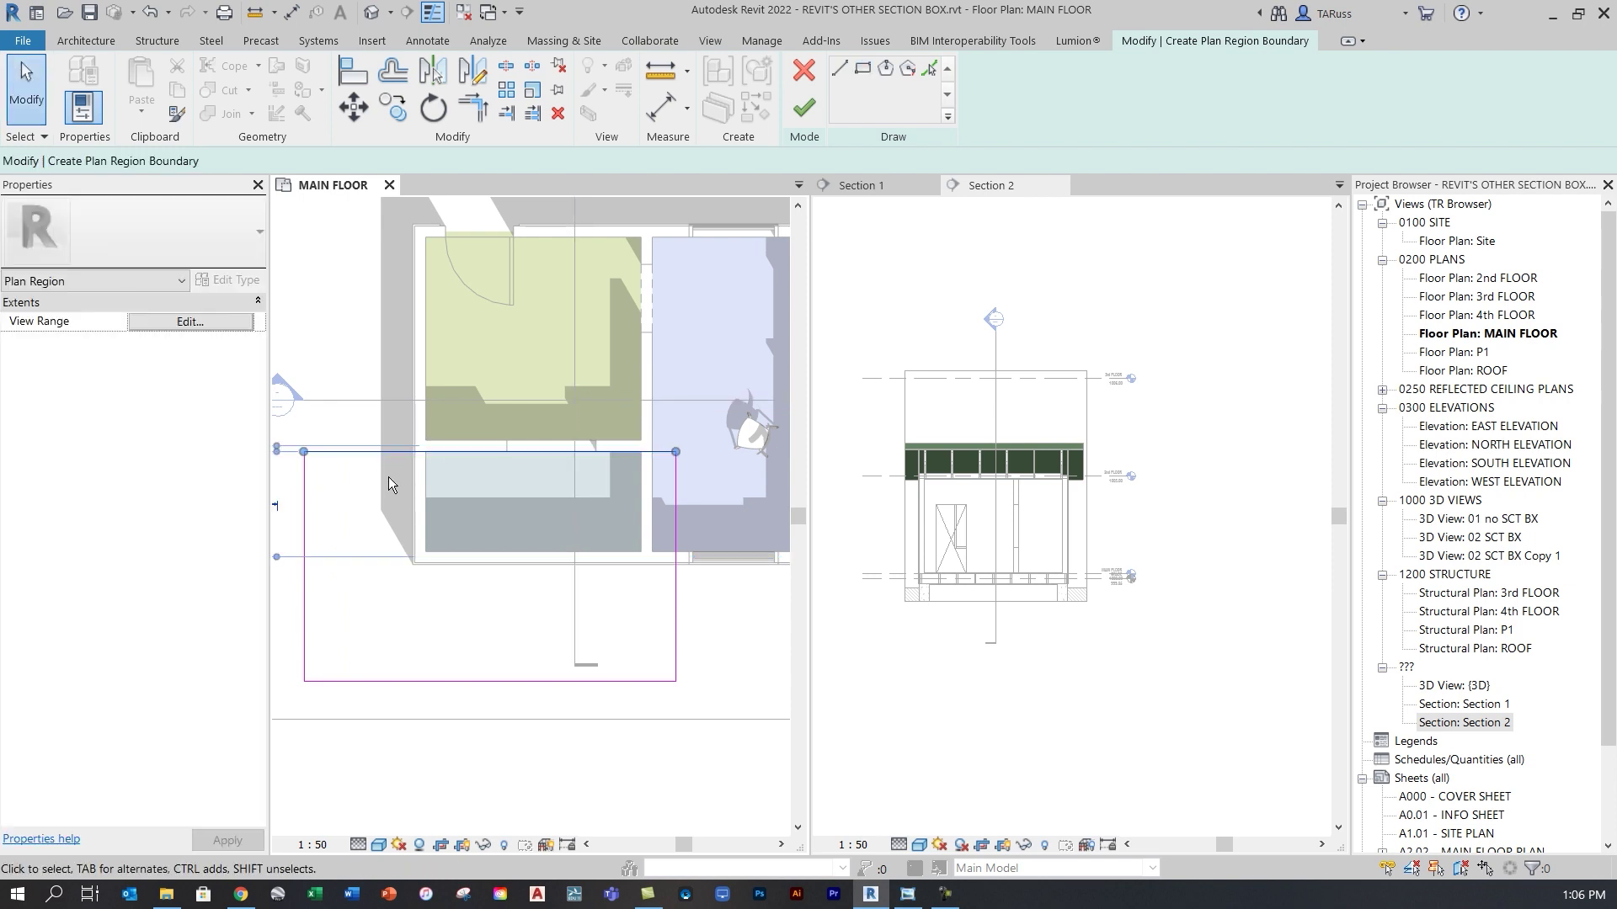
pyautogui.press('Down')
pyautogui.press('Down')
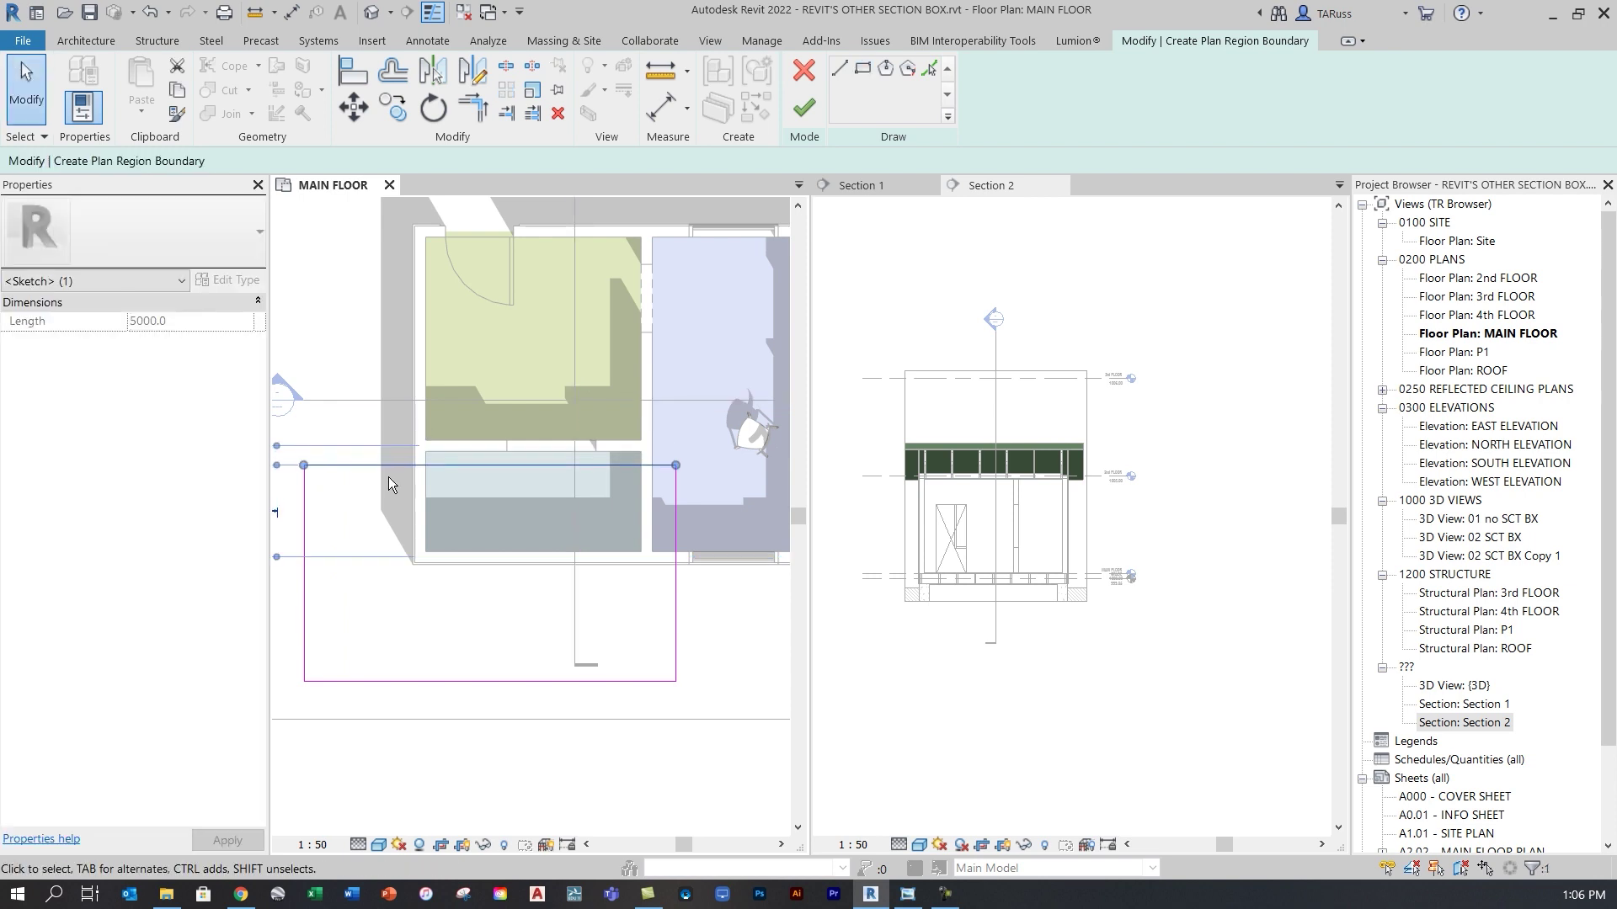
pyautogui.click(725, 615)
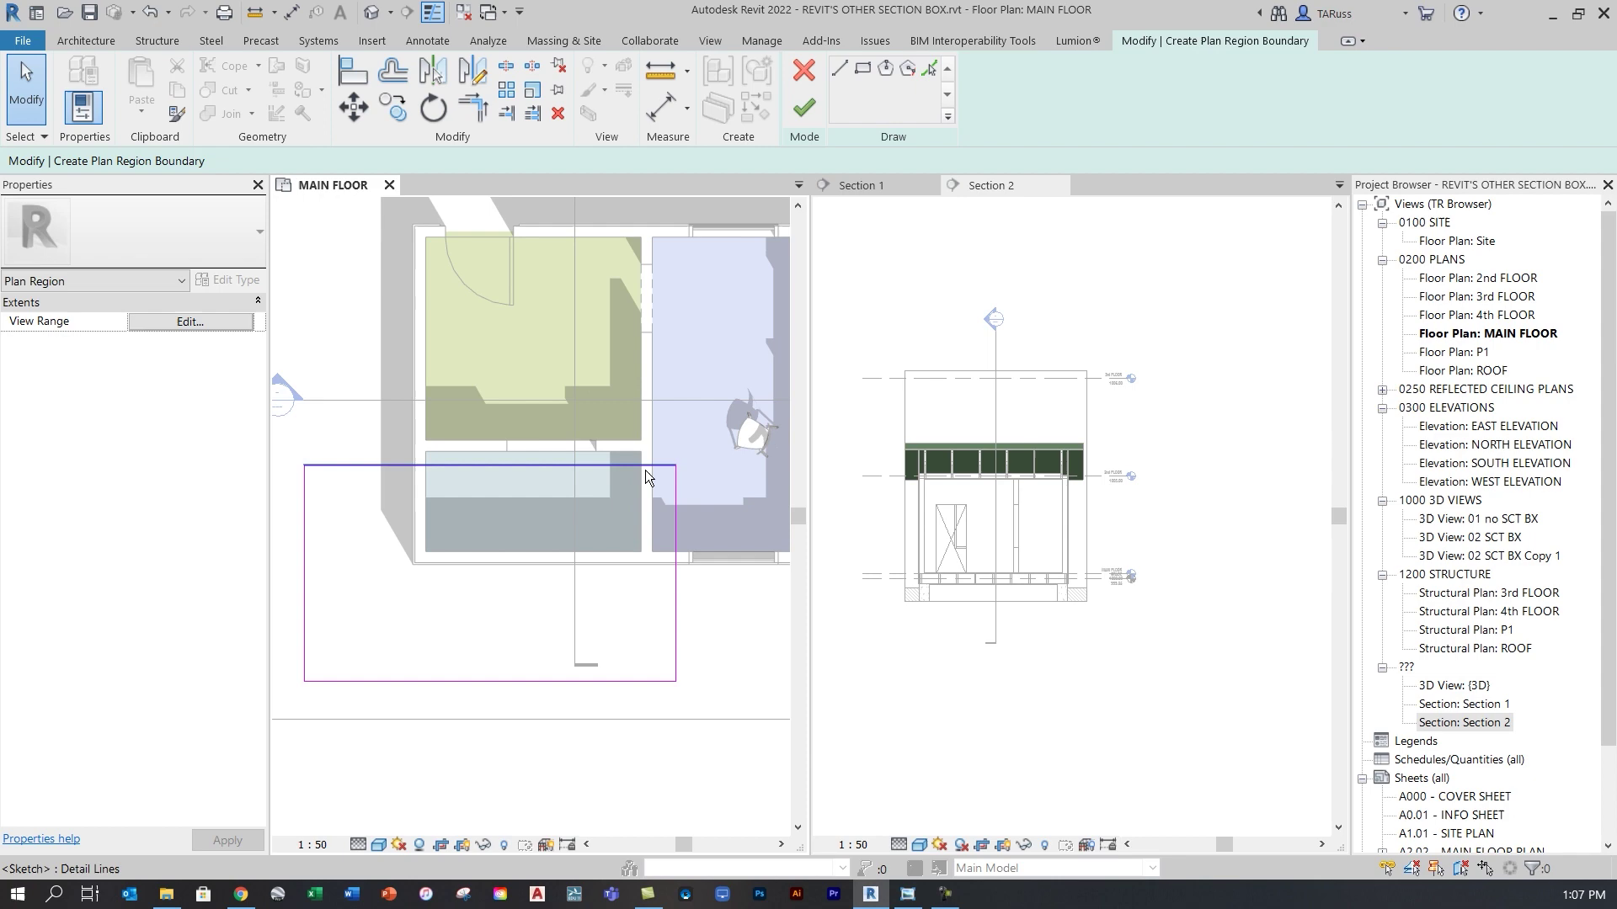
# Finish the plan region sketch, recentre the plan, and reopen View Range with VR
pyautogui.click(804, 107)
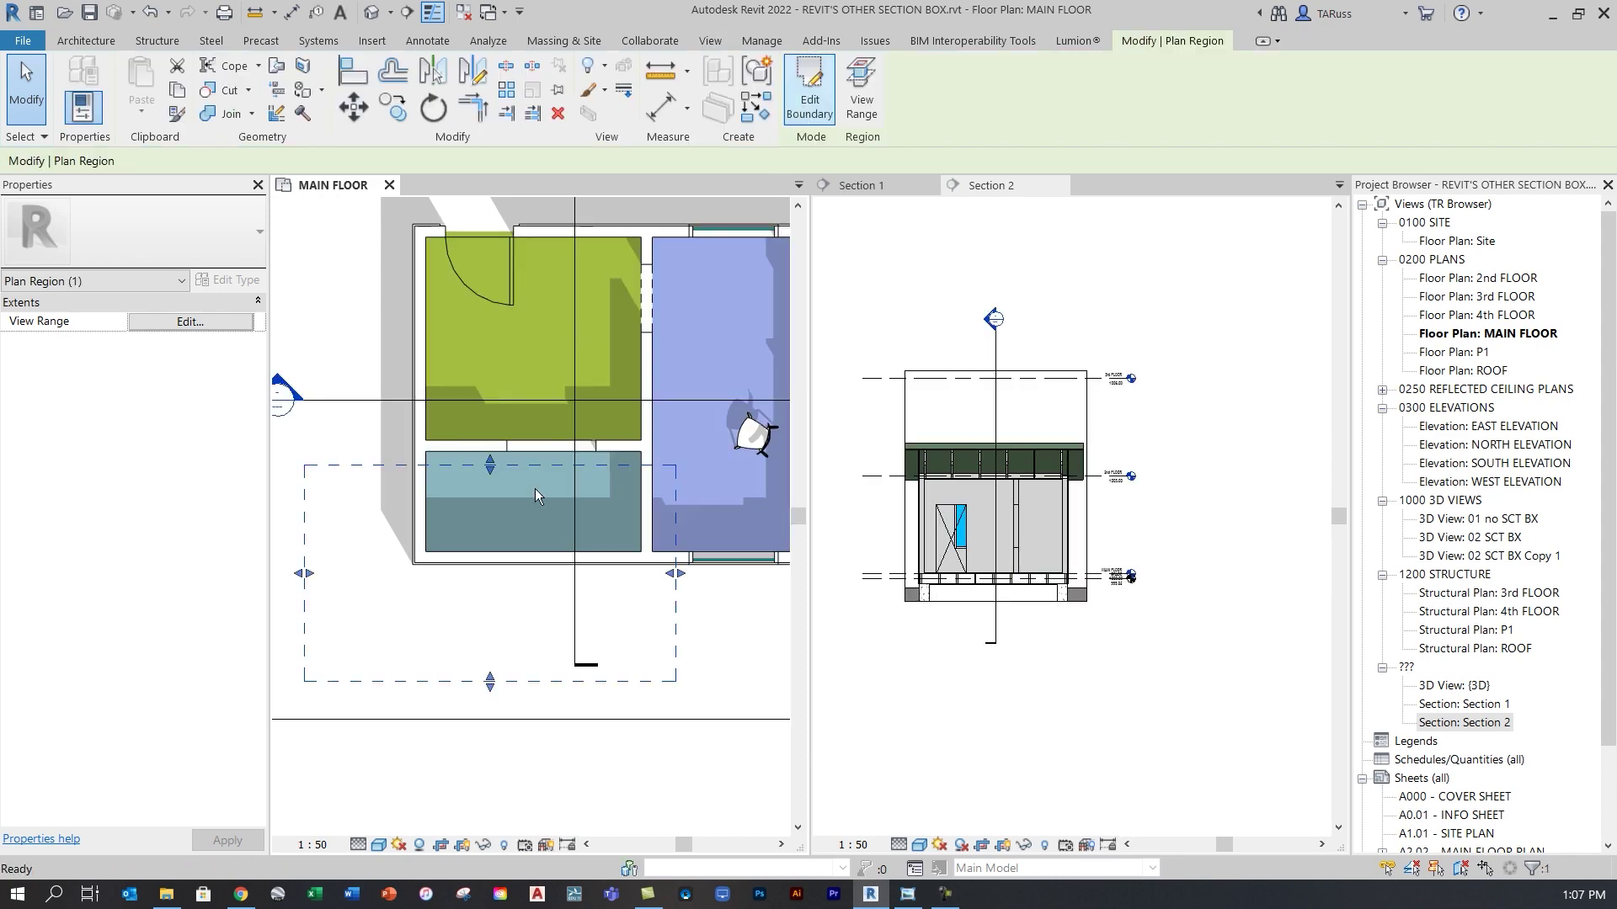
pyautogui.click(741, 647)
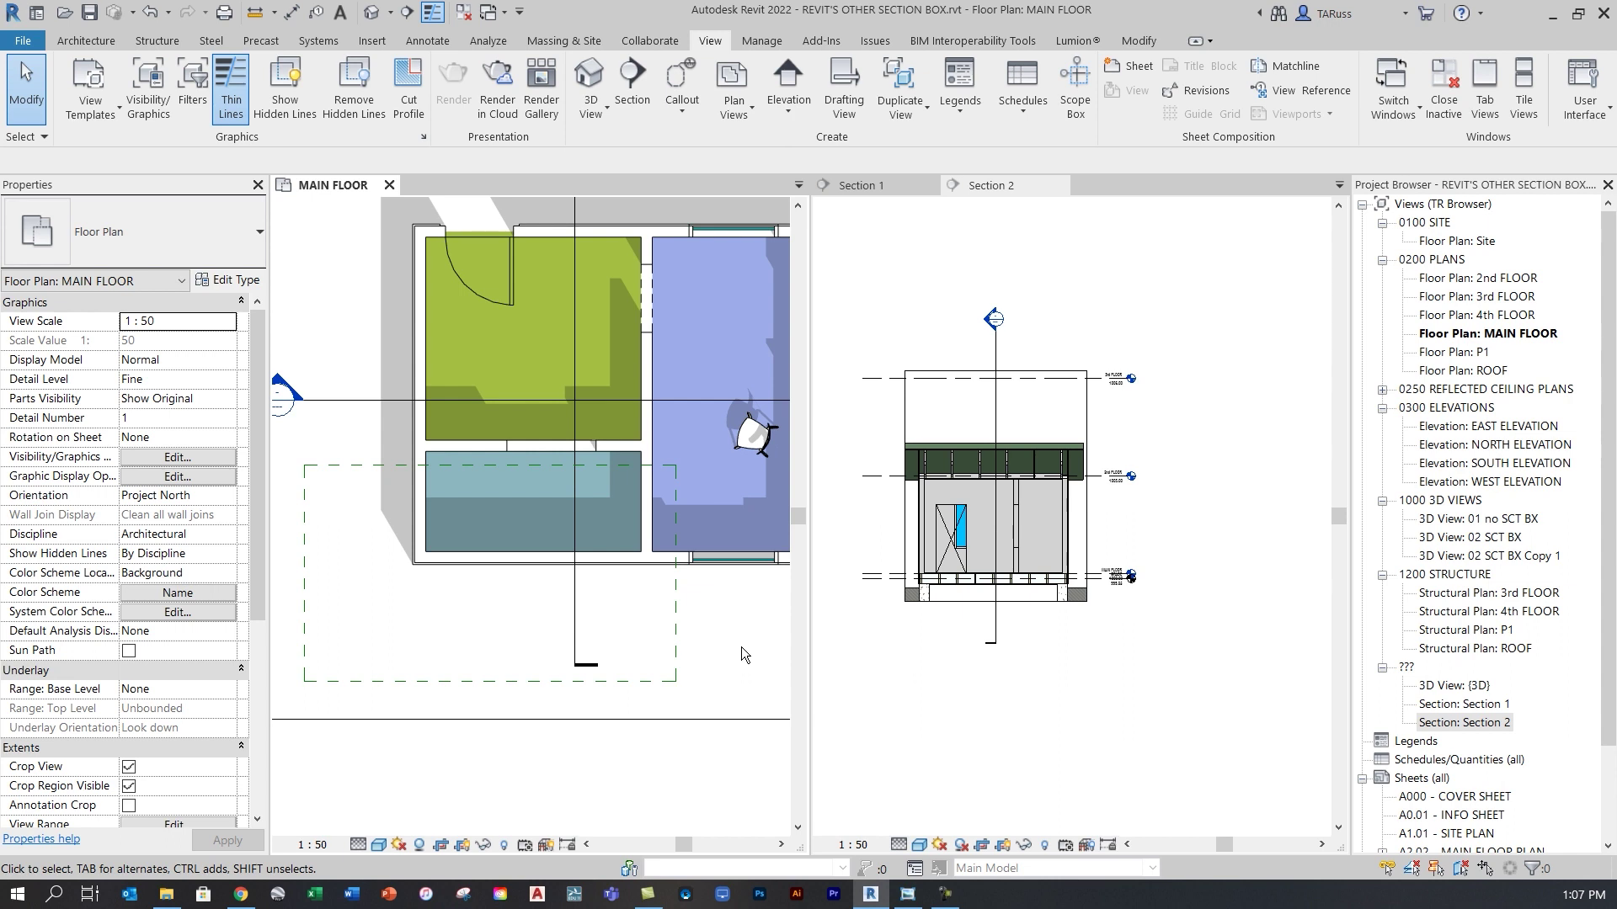
pyautogui.scroll(-2, 421, 544)
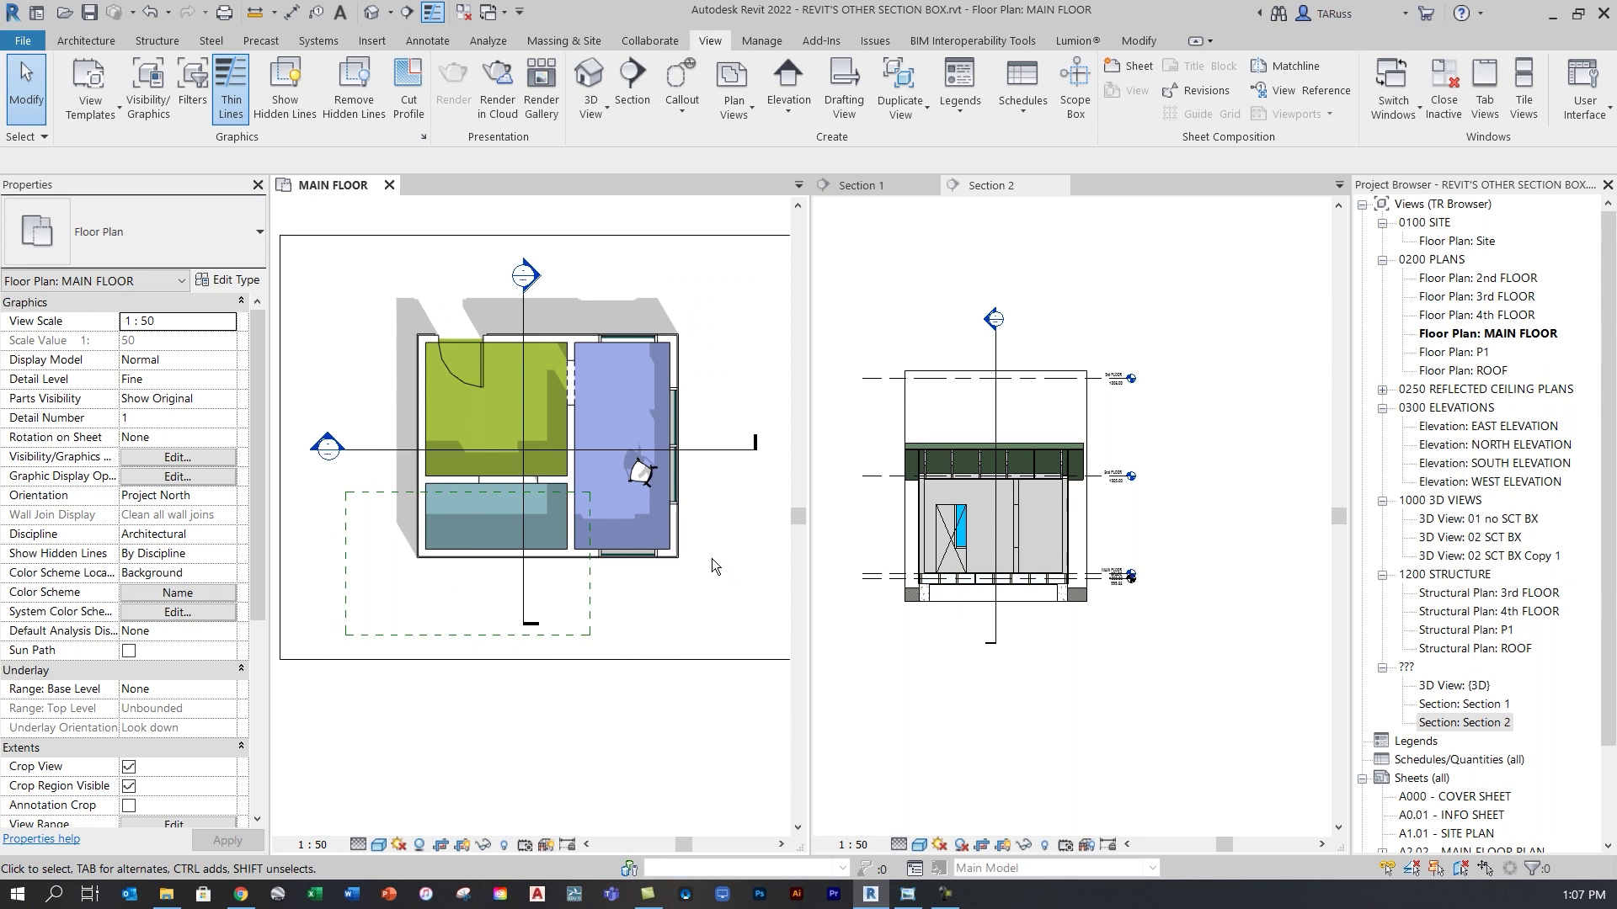
pyautogui.moveTo(711, 558); pyautogui.dragTo(700, 576, button='middle')
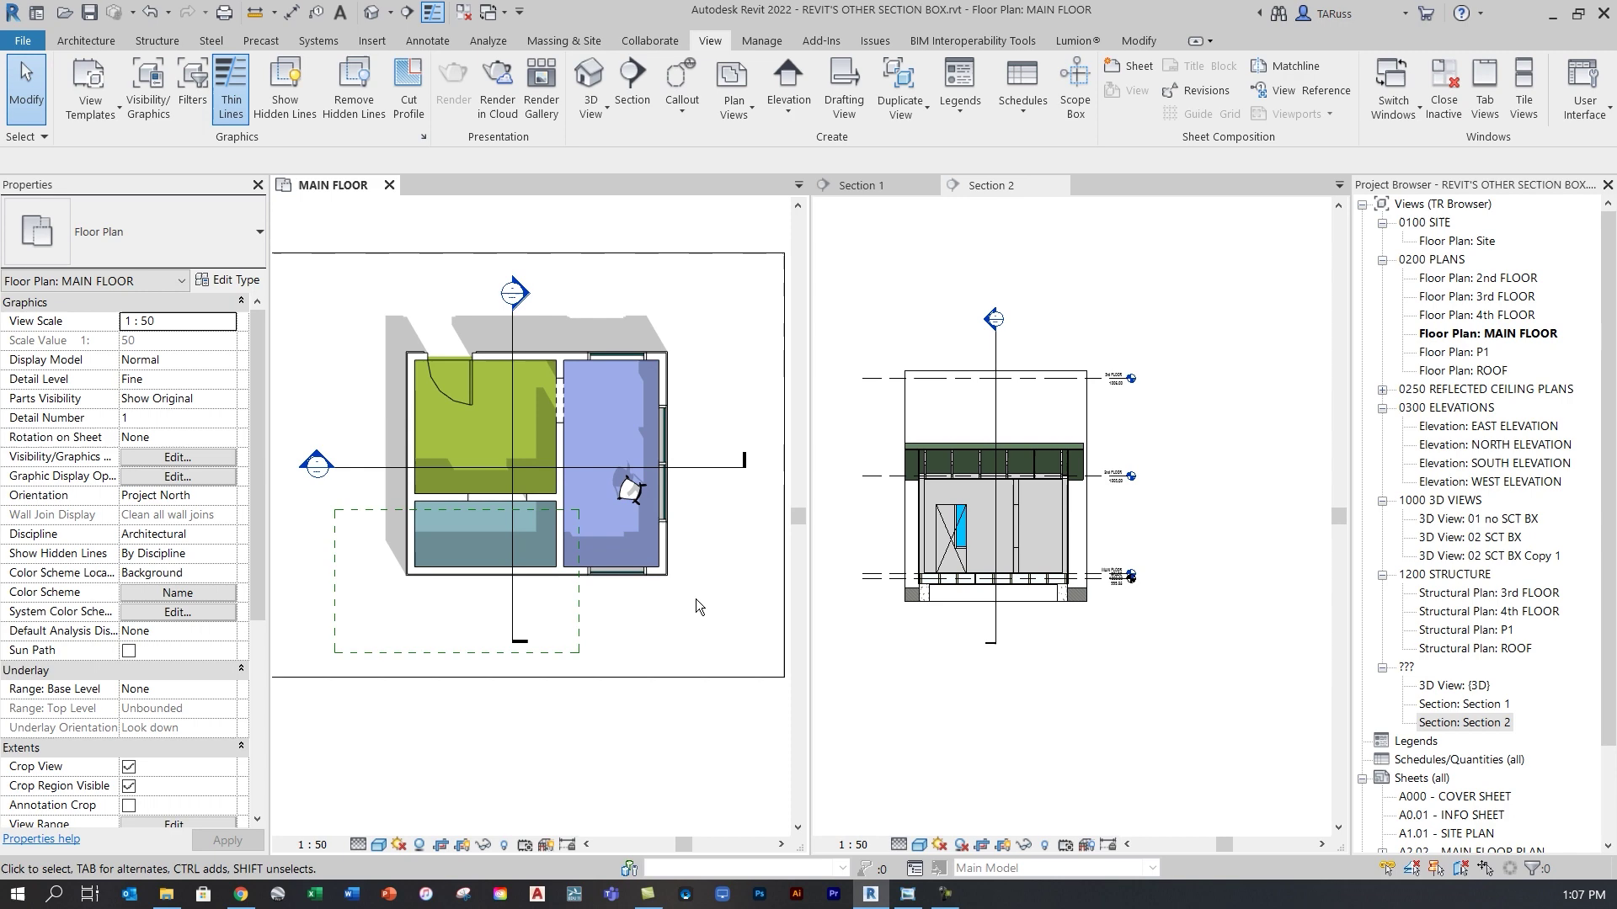
pyautogui.press('v')
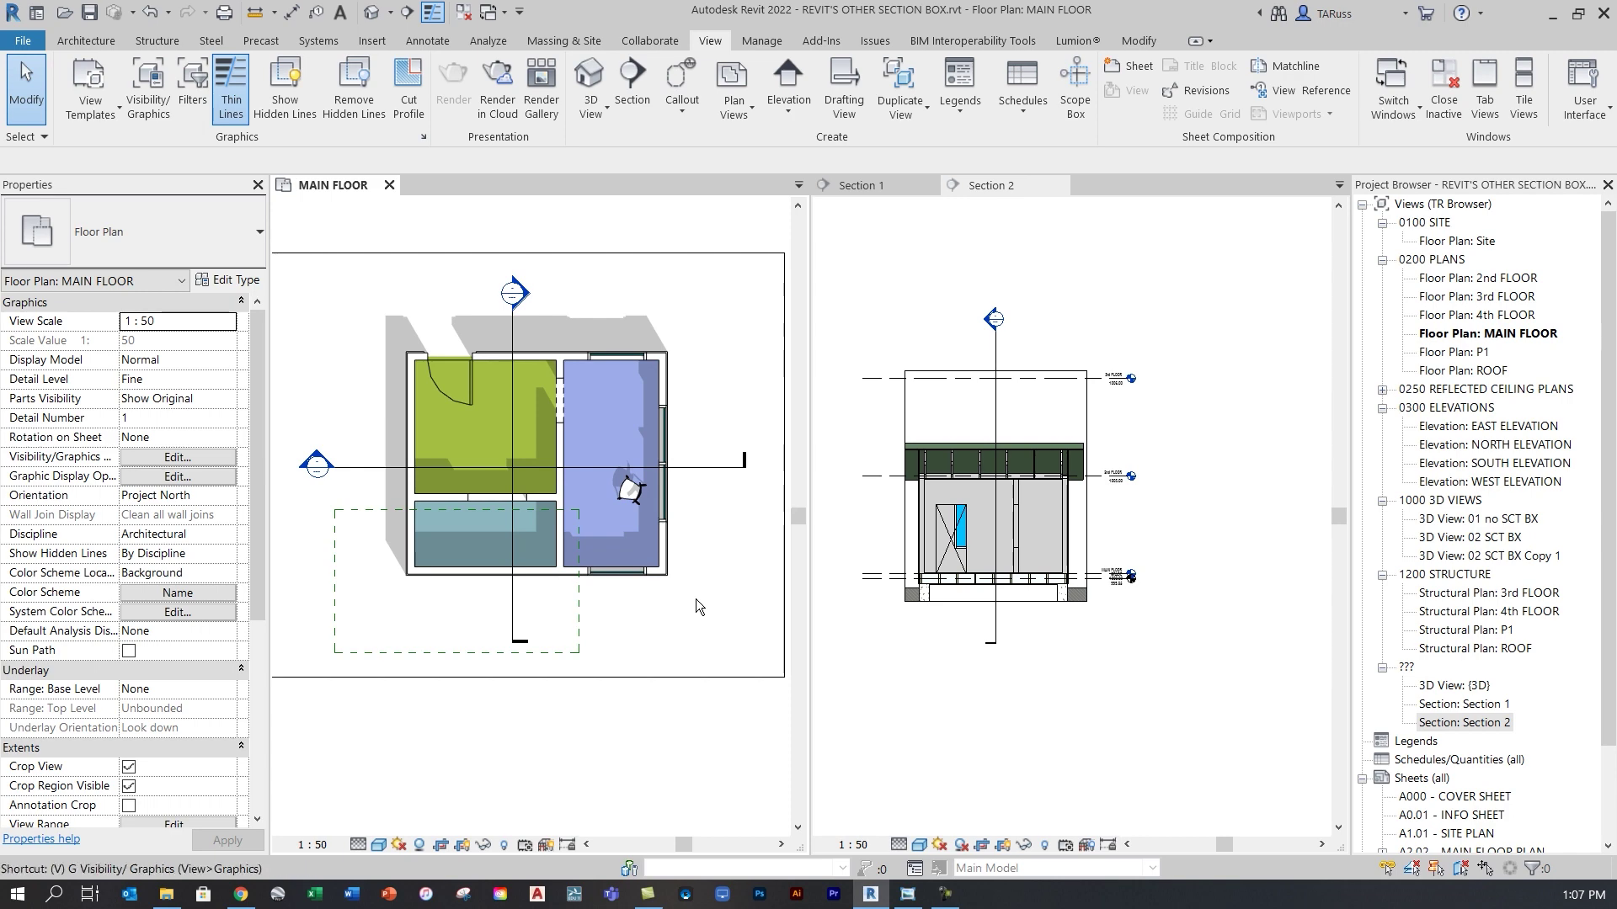
pyautogui.press('r')
pyautogui.moveTo(866, 224); pyautogui.dragTo(830, 160)
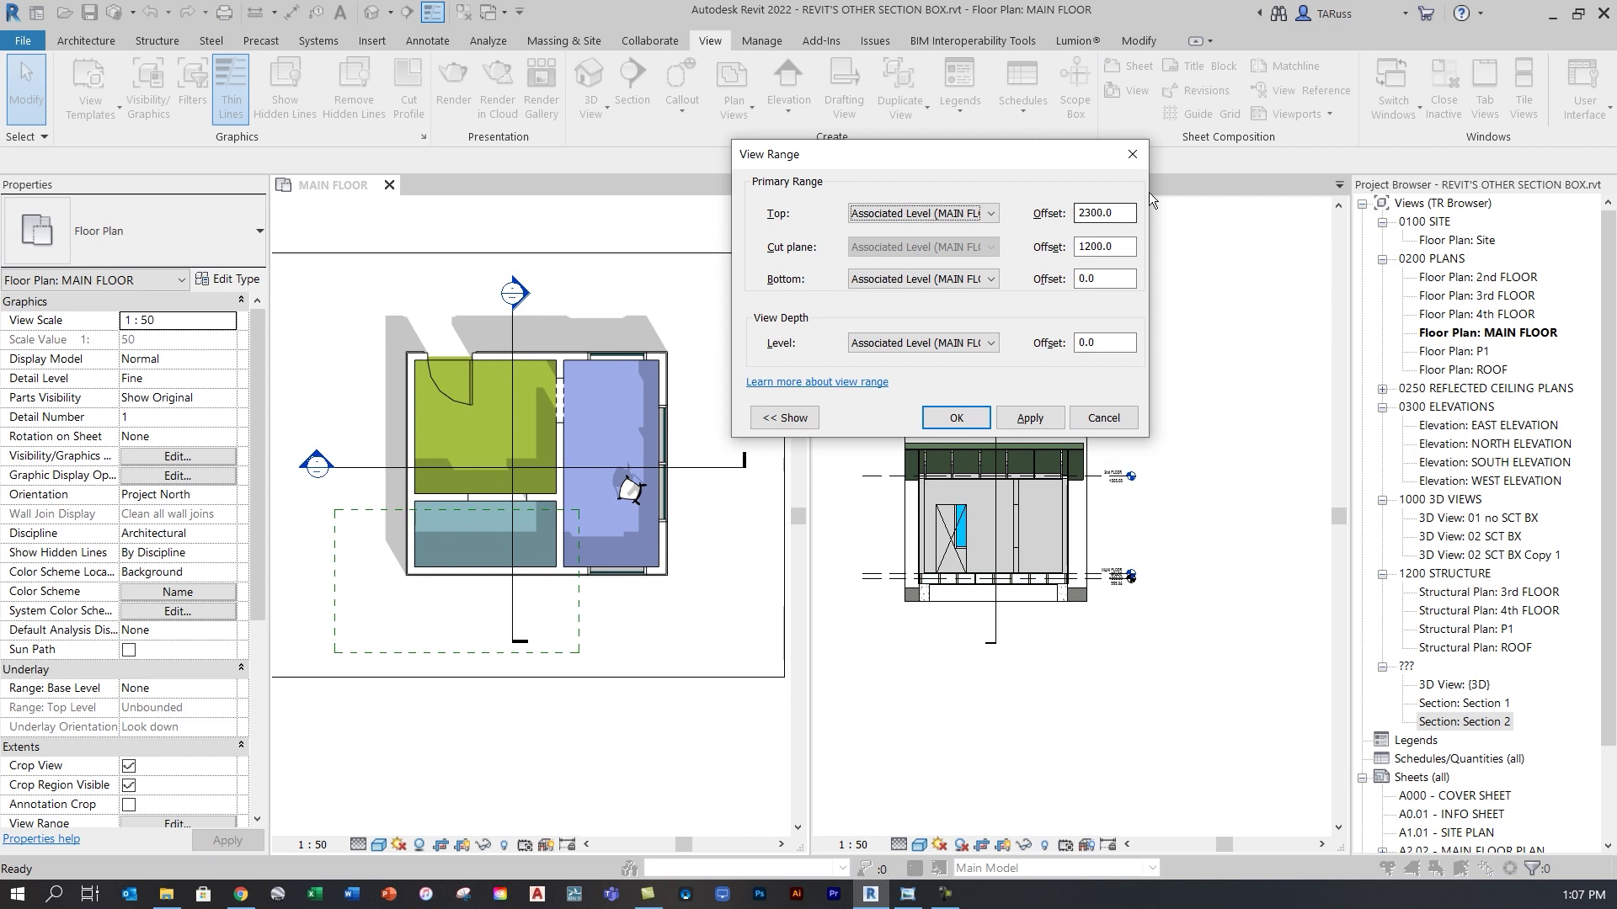
# Enter Top 8000, Cut plane 7000, Bottom -5000 and View Depth -5000, then apply and confirm
pyautogui.doubleClick(1103, 213)
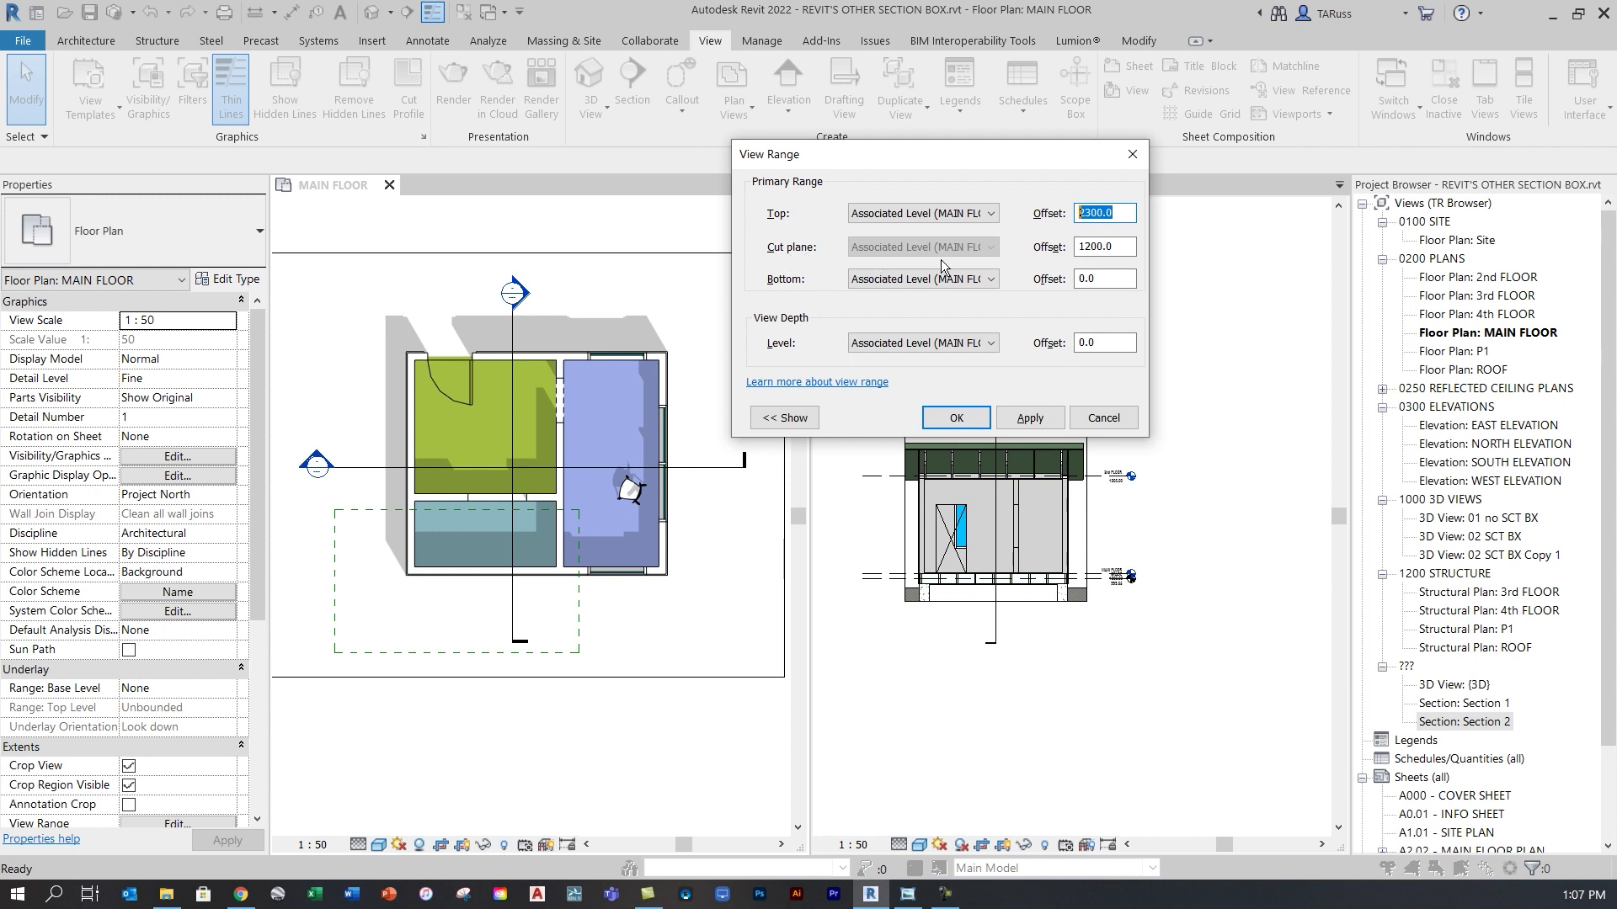
pyautogui.write('8000')
pyautogui.moveTo(1120, 245); pyautogui.dragTo(1068, 255)
pyautogui.write('700')
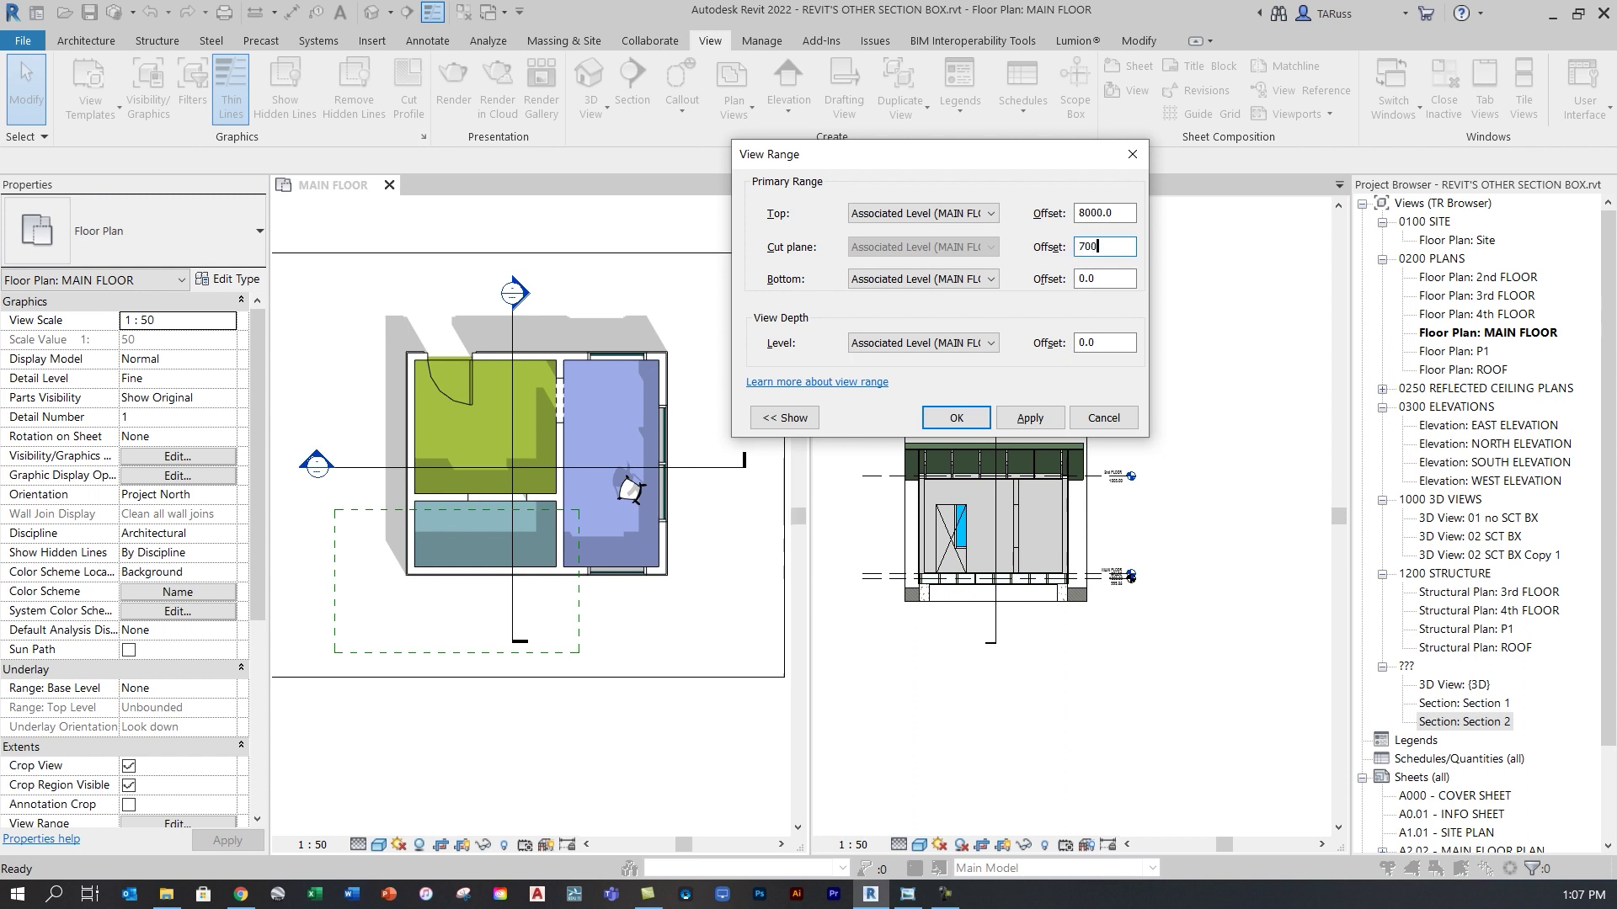
pyautogui.hotkey('shift', 'Tab')
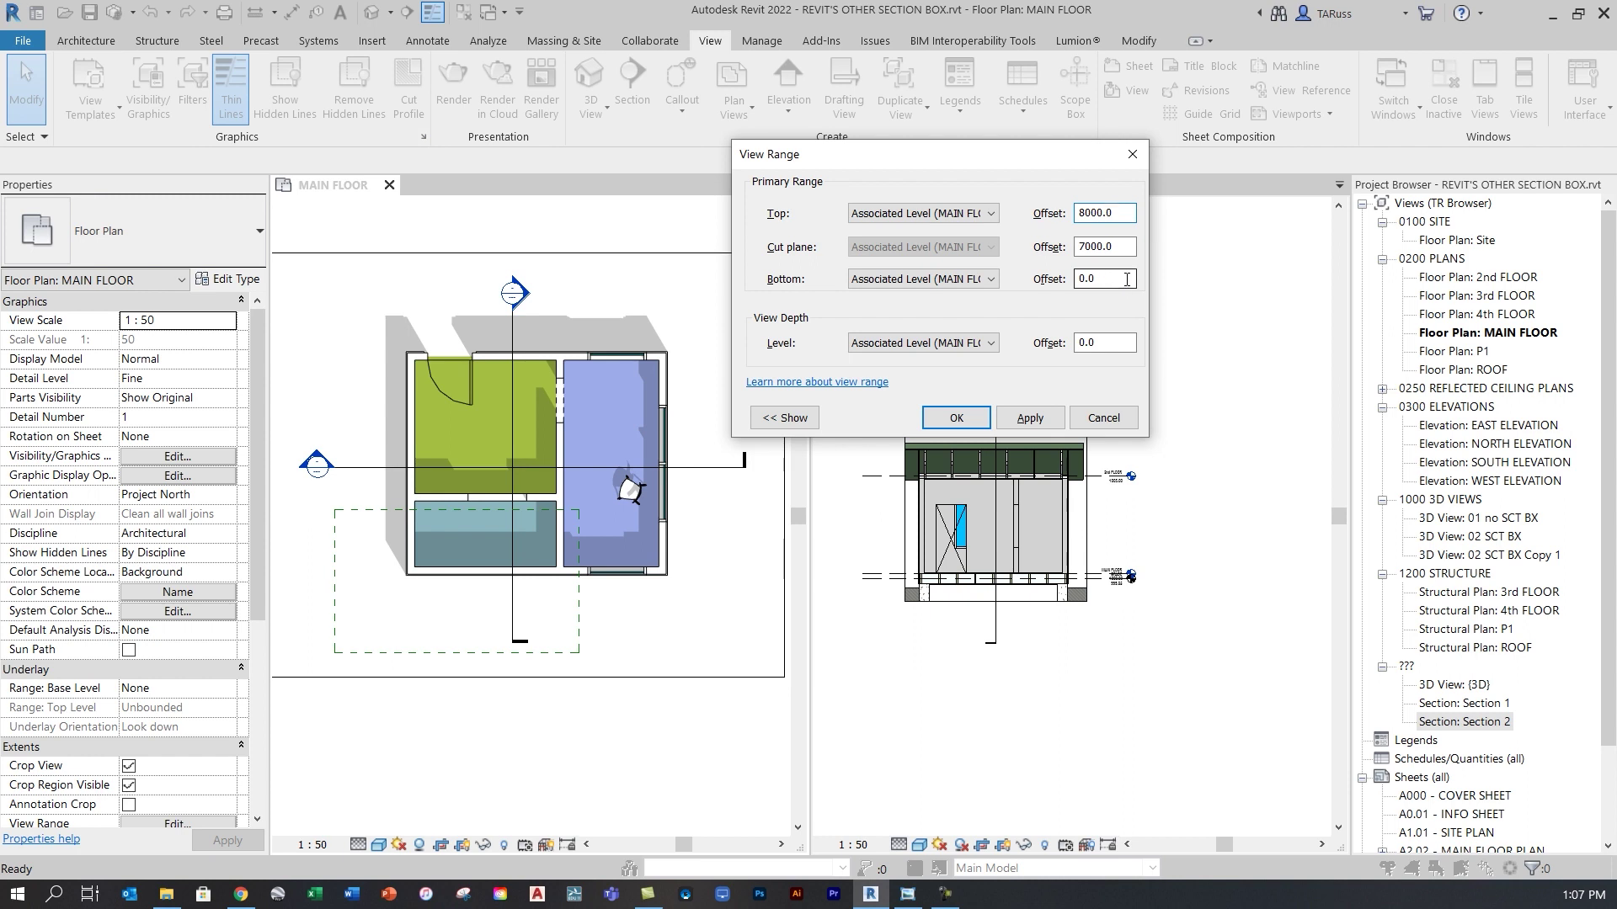
pyautogui.moveTo(1109, 344); pyautogui.dragTo(1063, 348)
pyautogui.write('-5000')
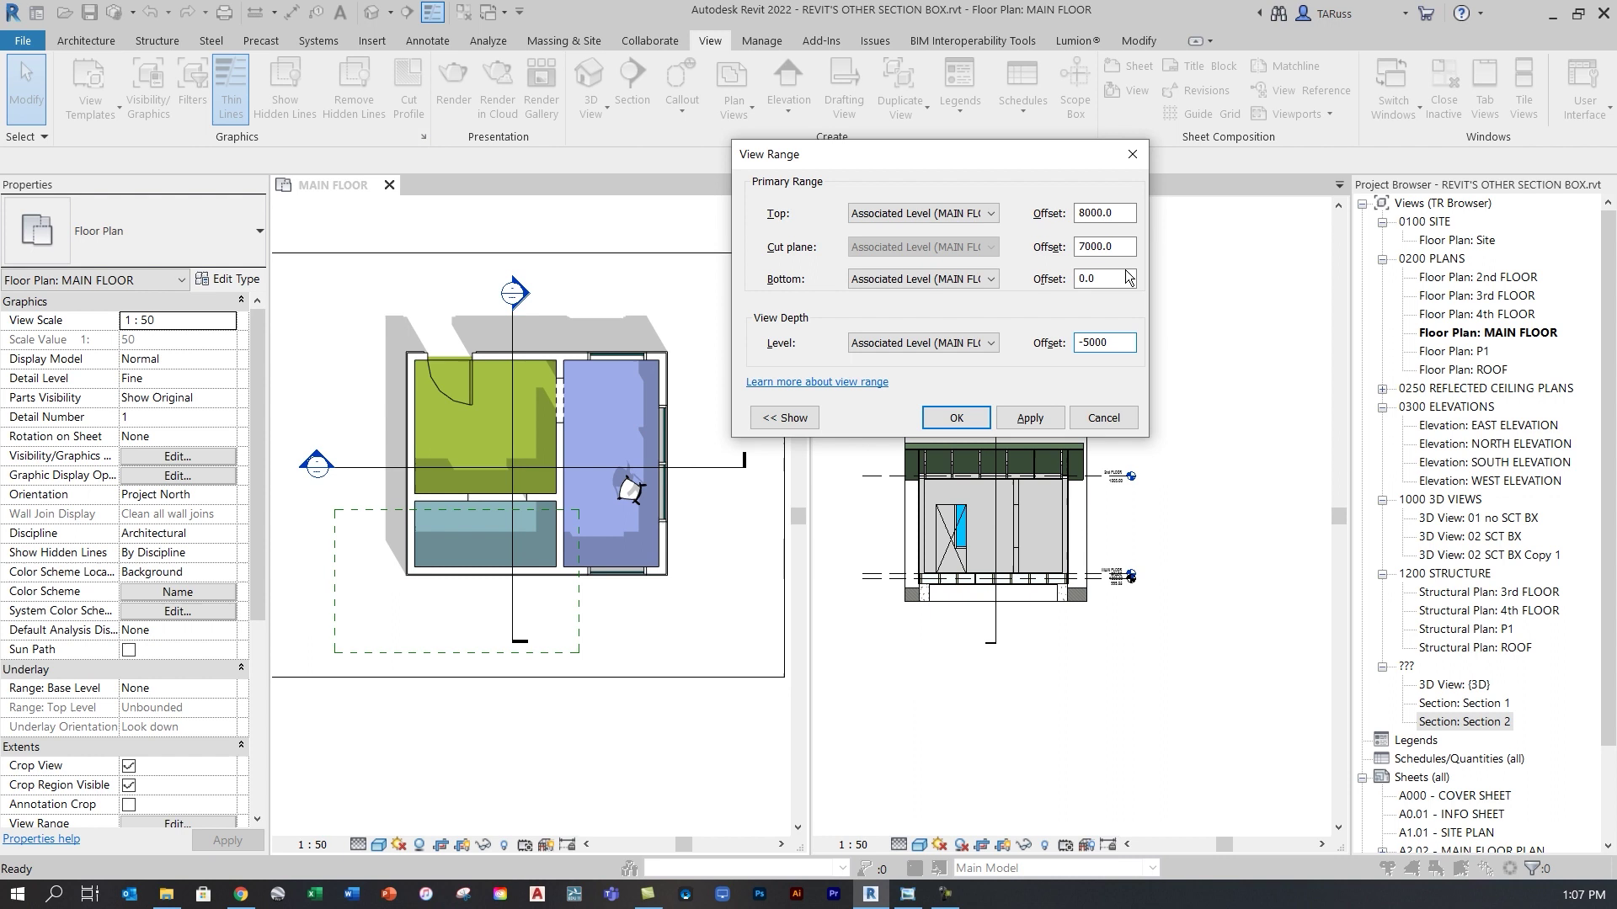
pyautogui.moveTo(1129, 278); pyautogui.dragTo(1069, 285)
pyautogui.write('-5000')
pyautogui.click(1027, 420)
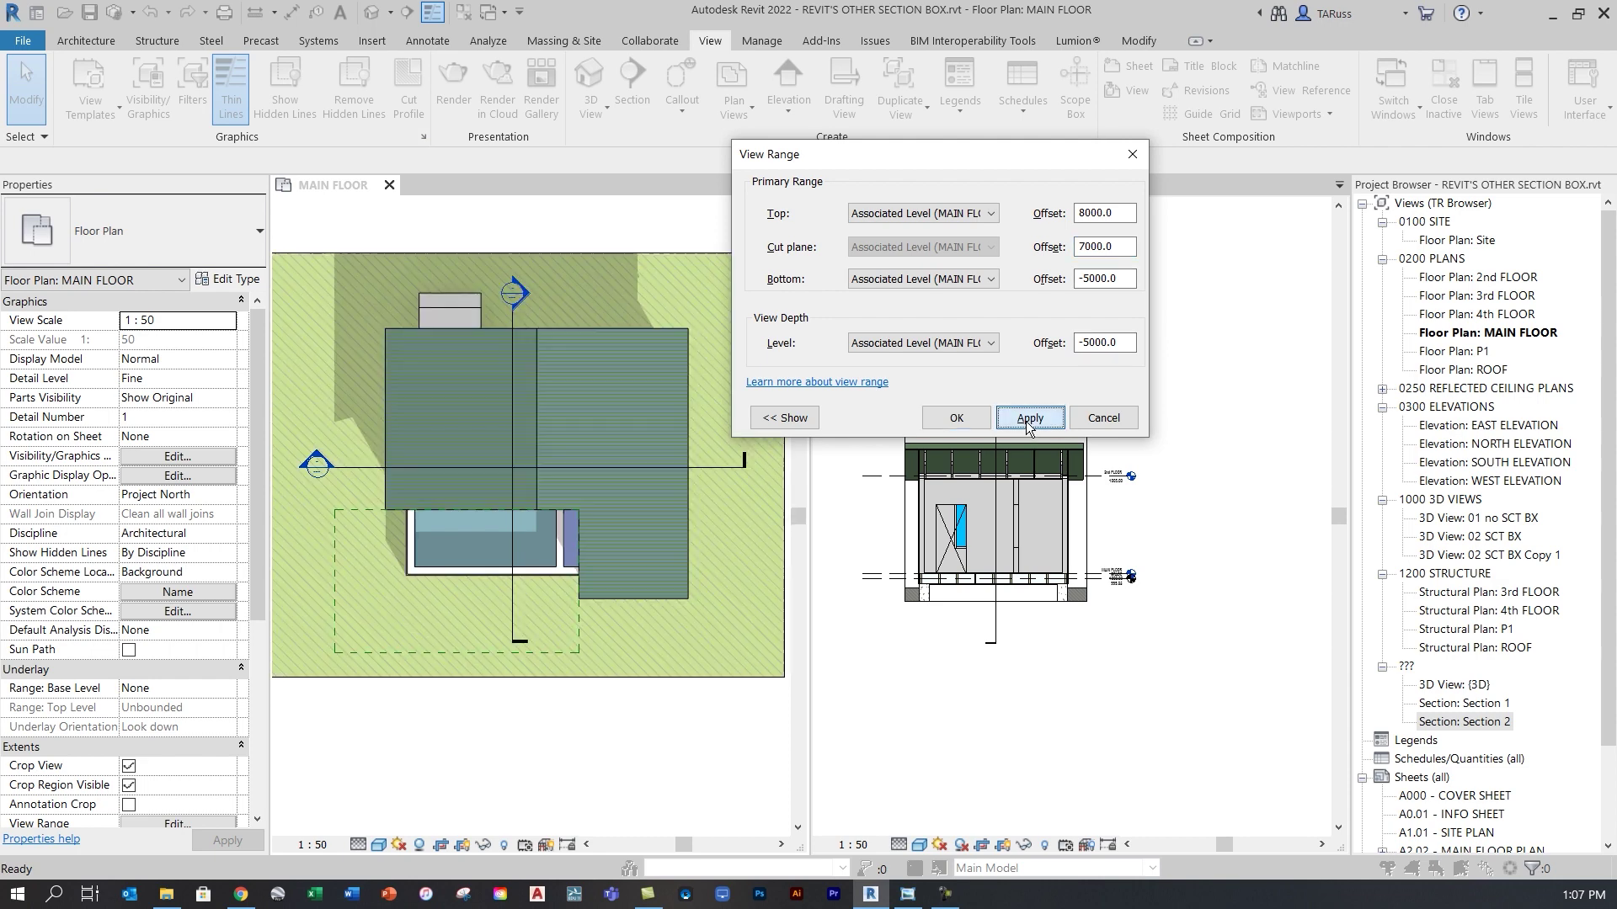
pyautogui.click(957, 418)
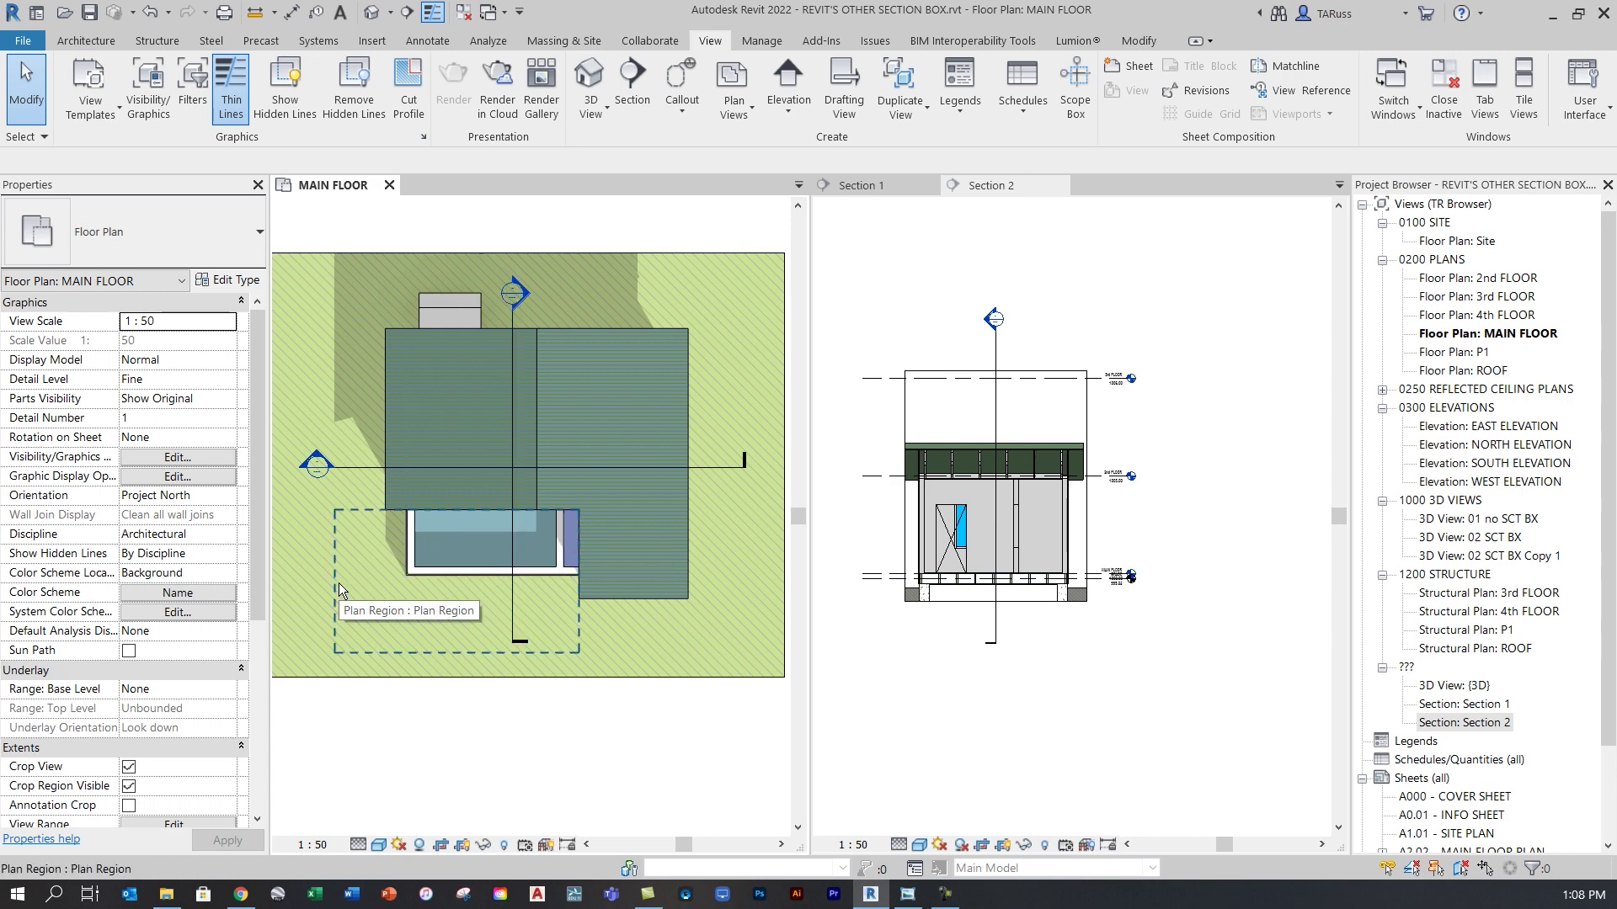
# Recentre the MAIN FLOOR plan in its tile and select its crop region boundary
pyautogui.moveTo(586, 225); pyautogui.dragTo(596, 299, button='middle')
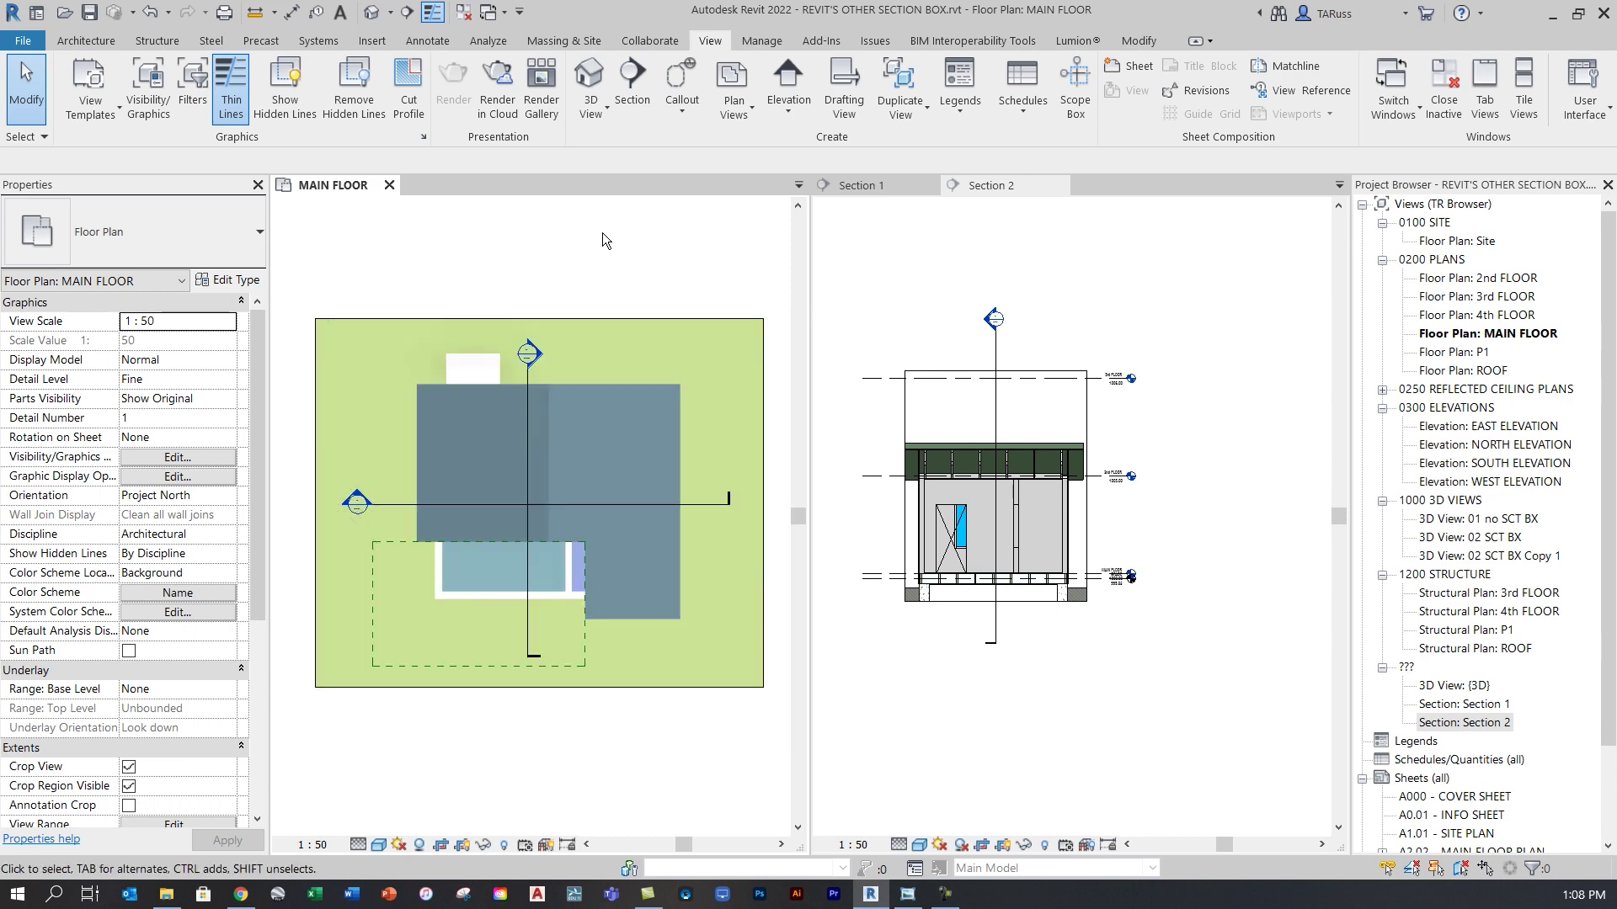
pyautogui.scroll(-1, 603, 238)
pyautogui.moveTo(603, 239); pyautogui.dragTo(593, 273, button='middle')
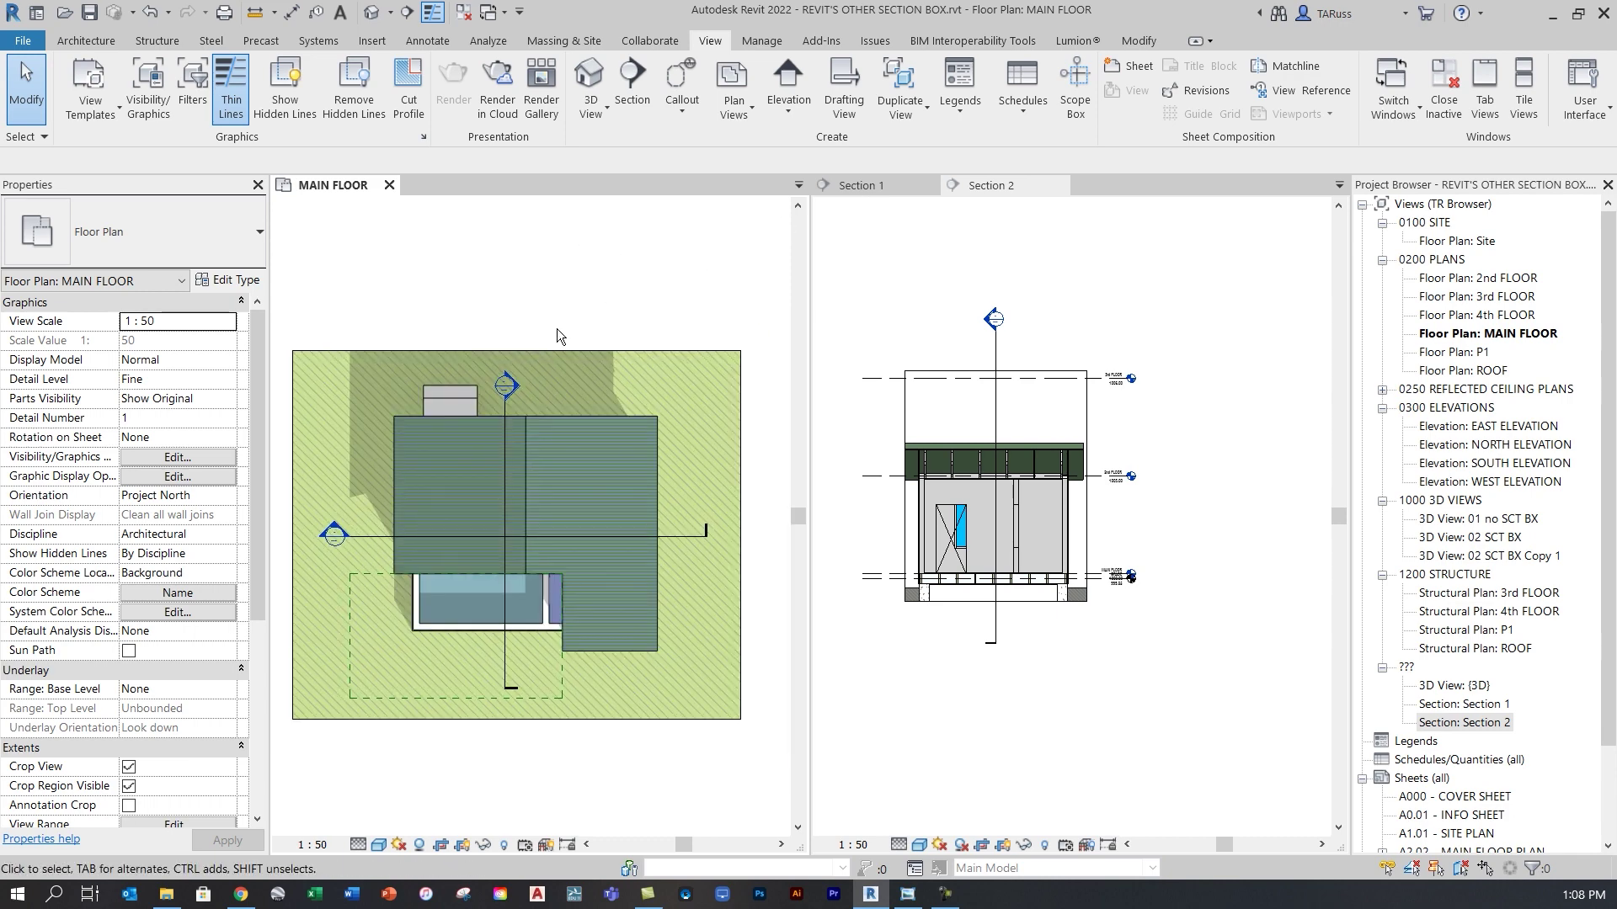
pyautogui.click(550, 350)
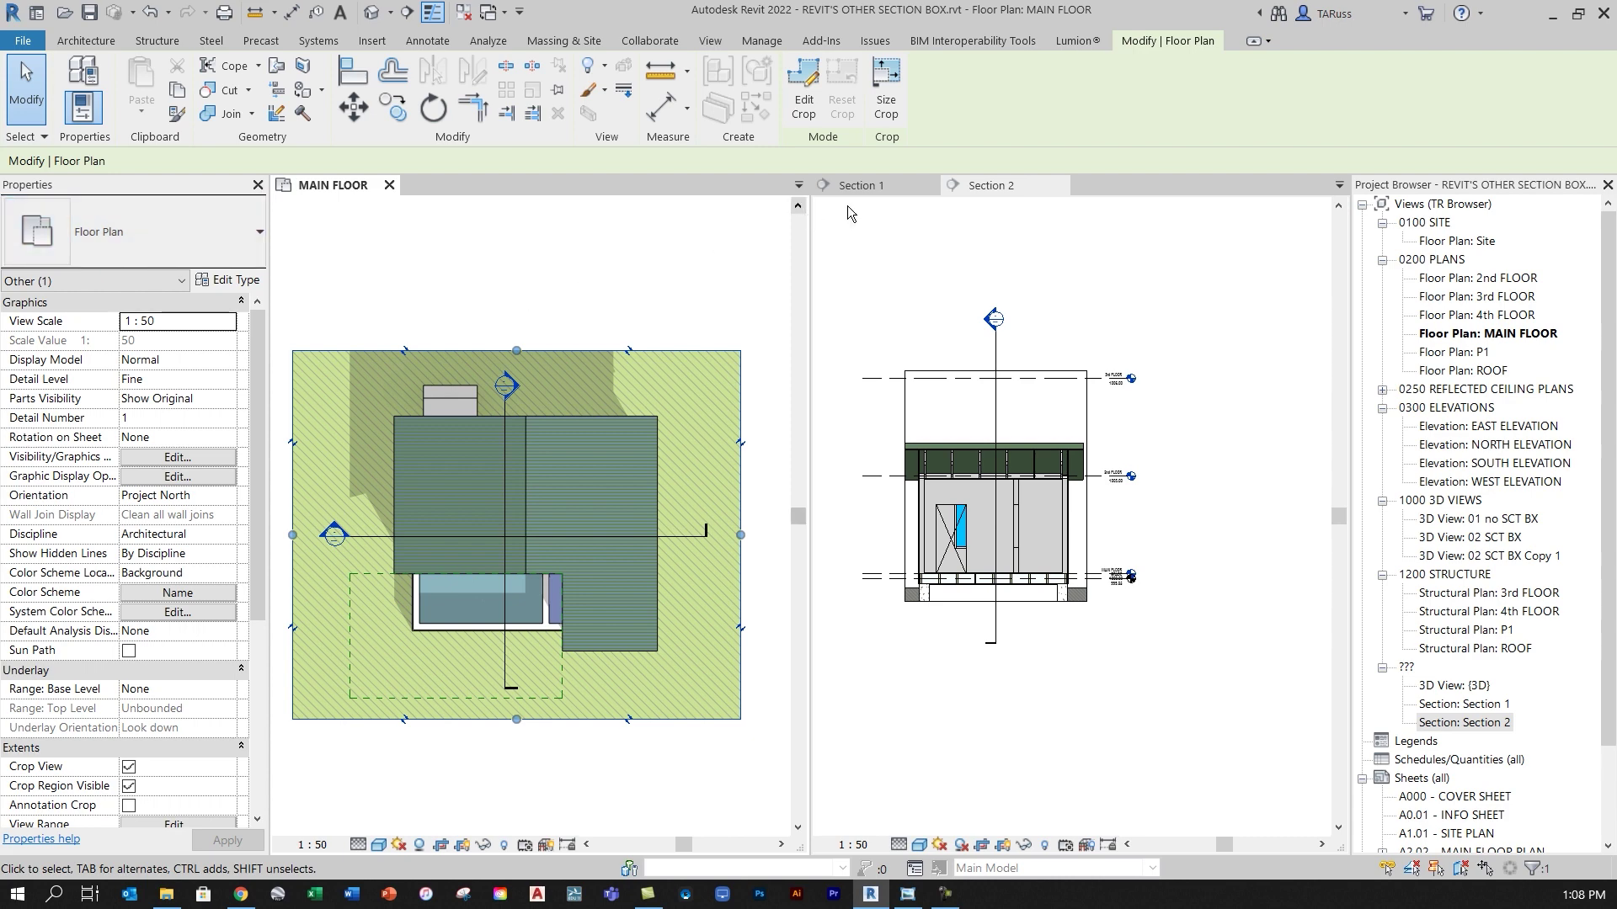
# With Section 1 active, rotate the MAIN FLOOR crop region by 28.5°
pyautogui.click(861, 189)
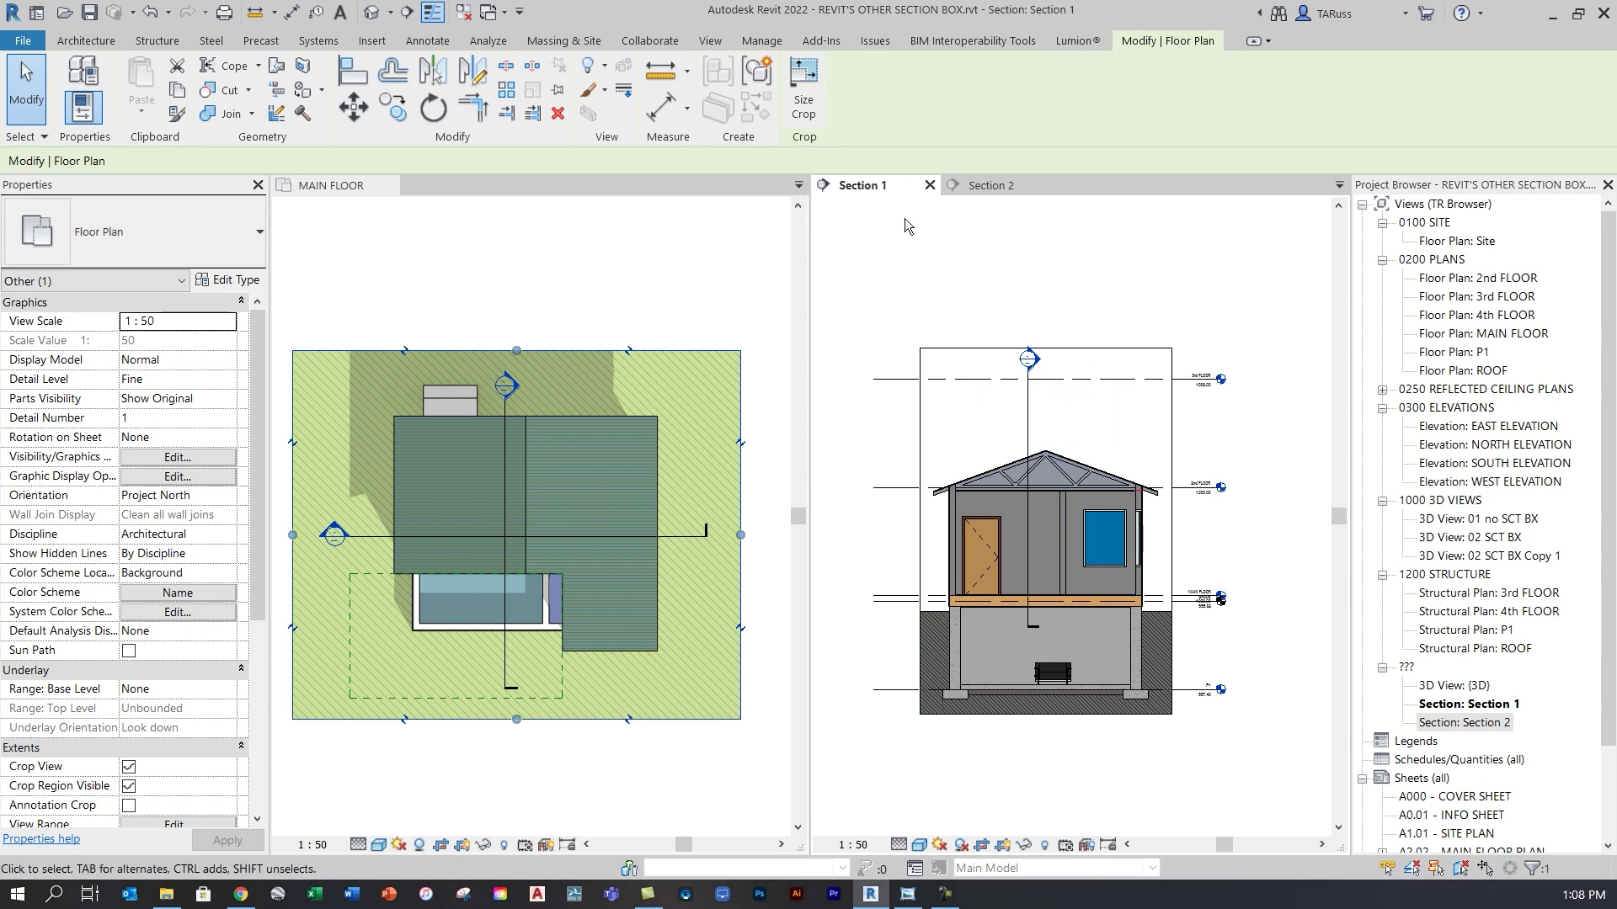
pyautogui.click(868, 192)
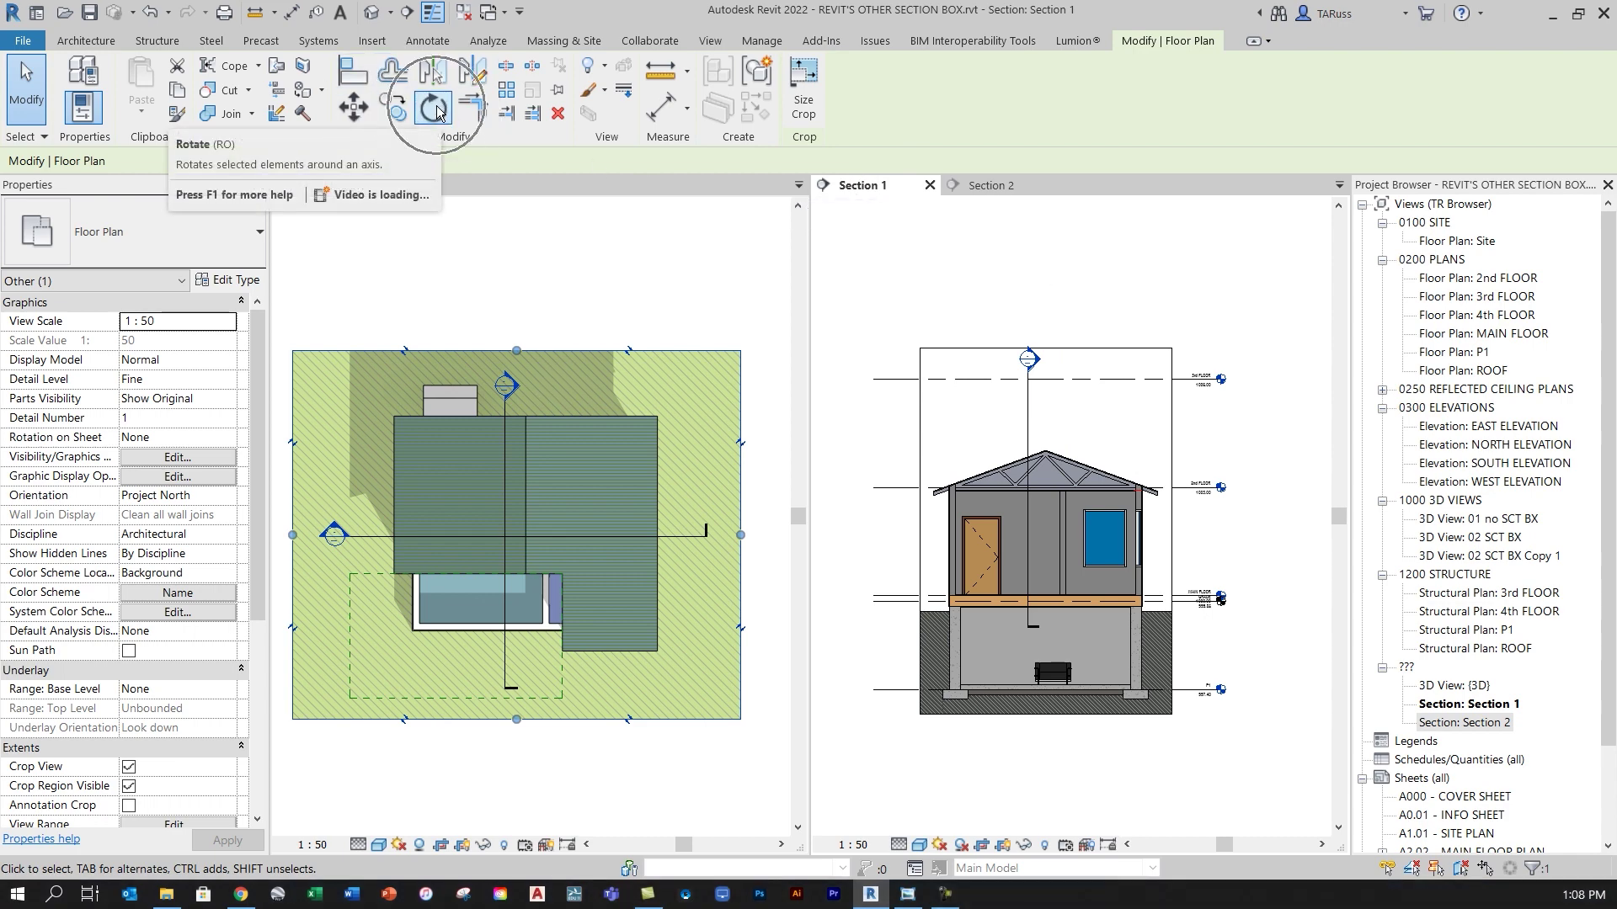
pyautogui.click(438, 112)
pyautogui.click(339, 161)
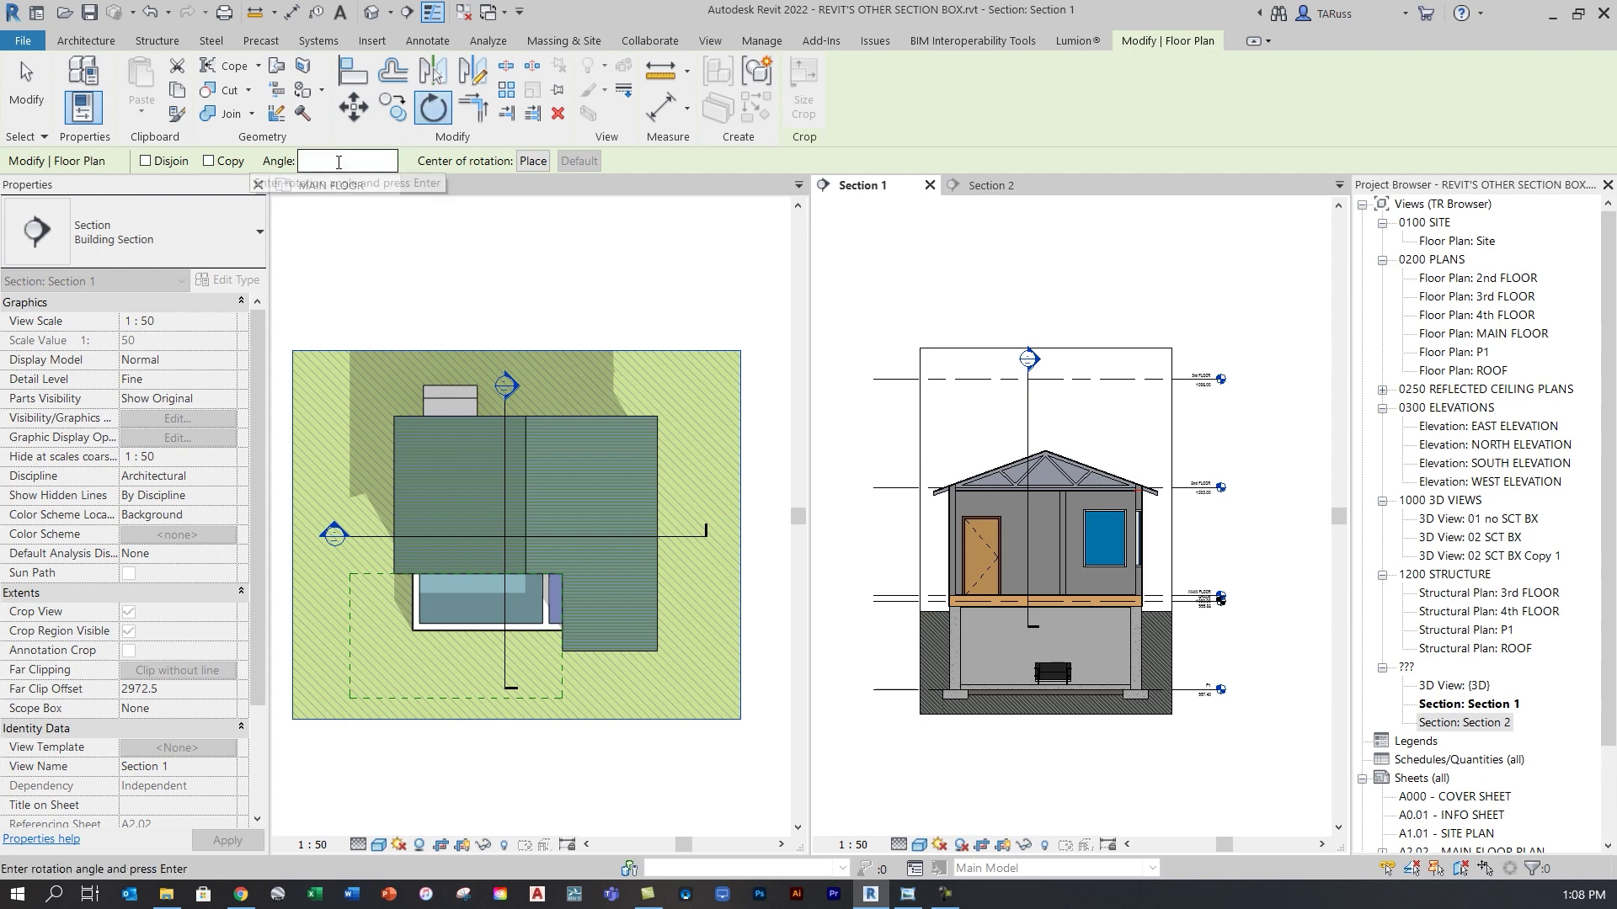
pyautogui.write('2')
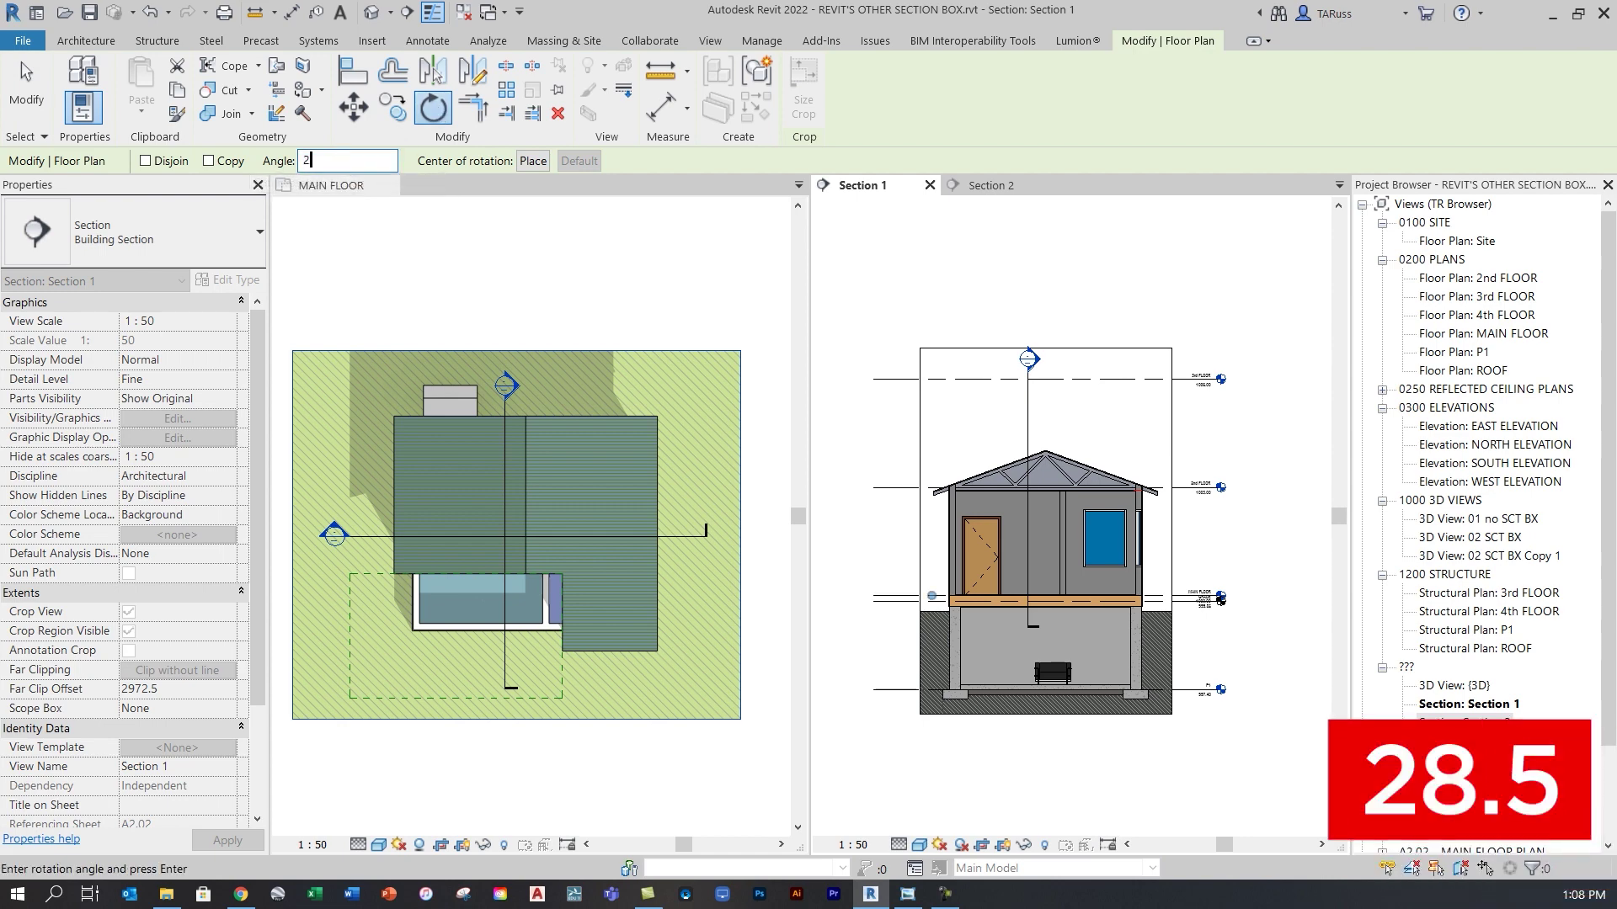
pyautogui.write('8.')
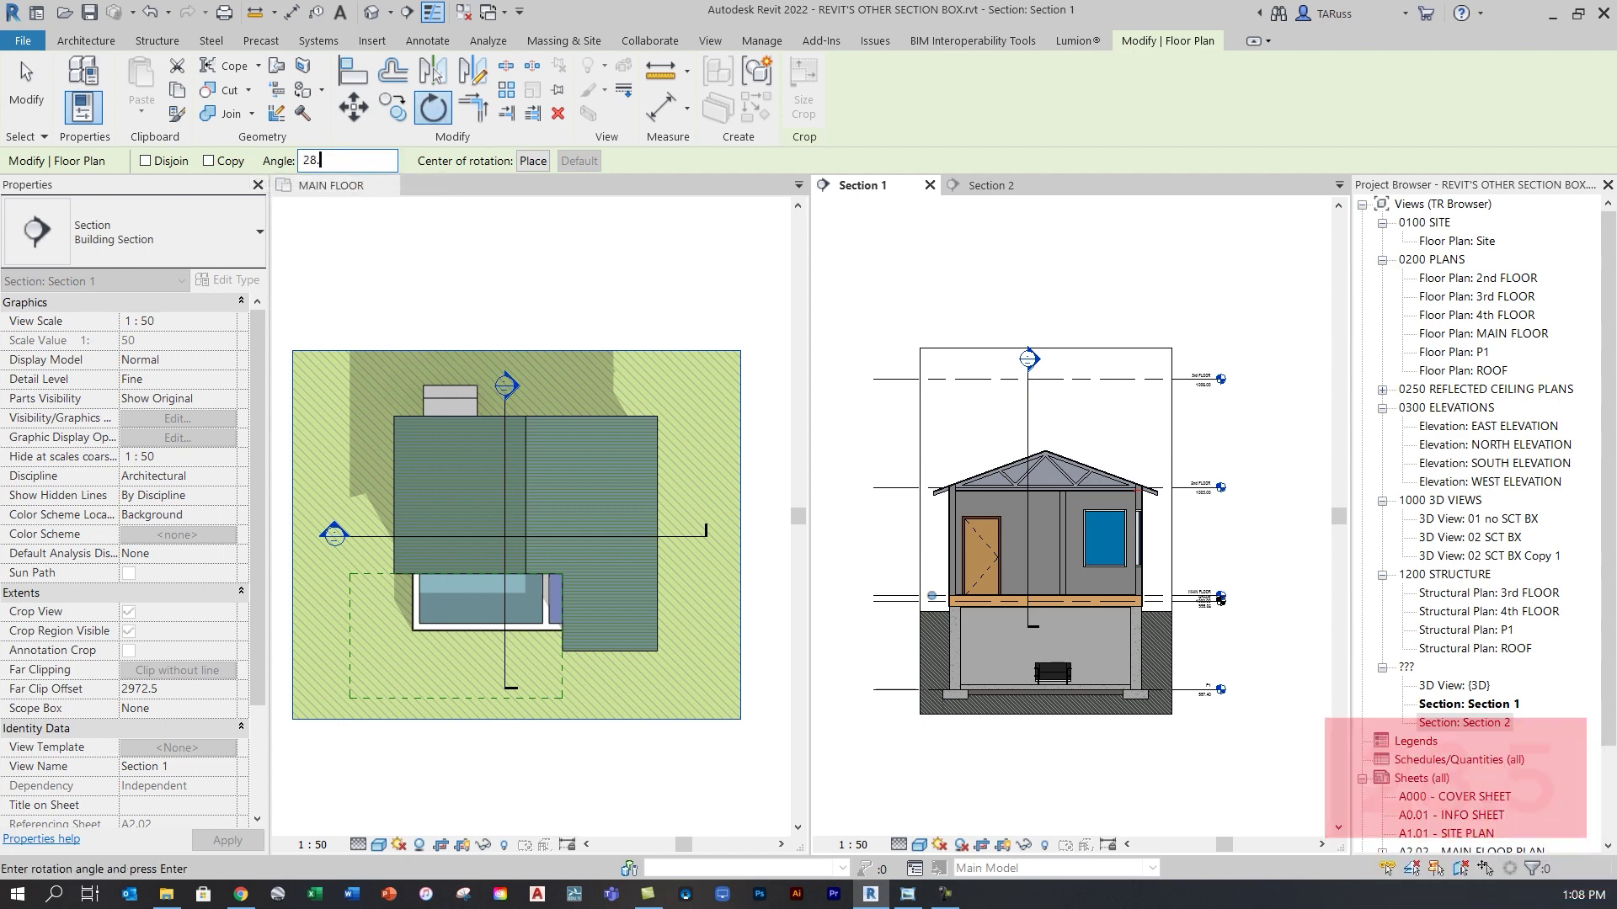
pyautogui.write('5')
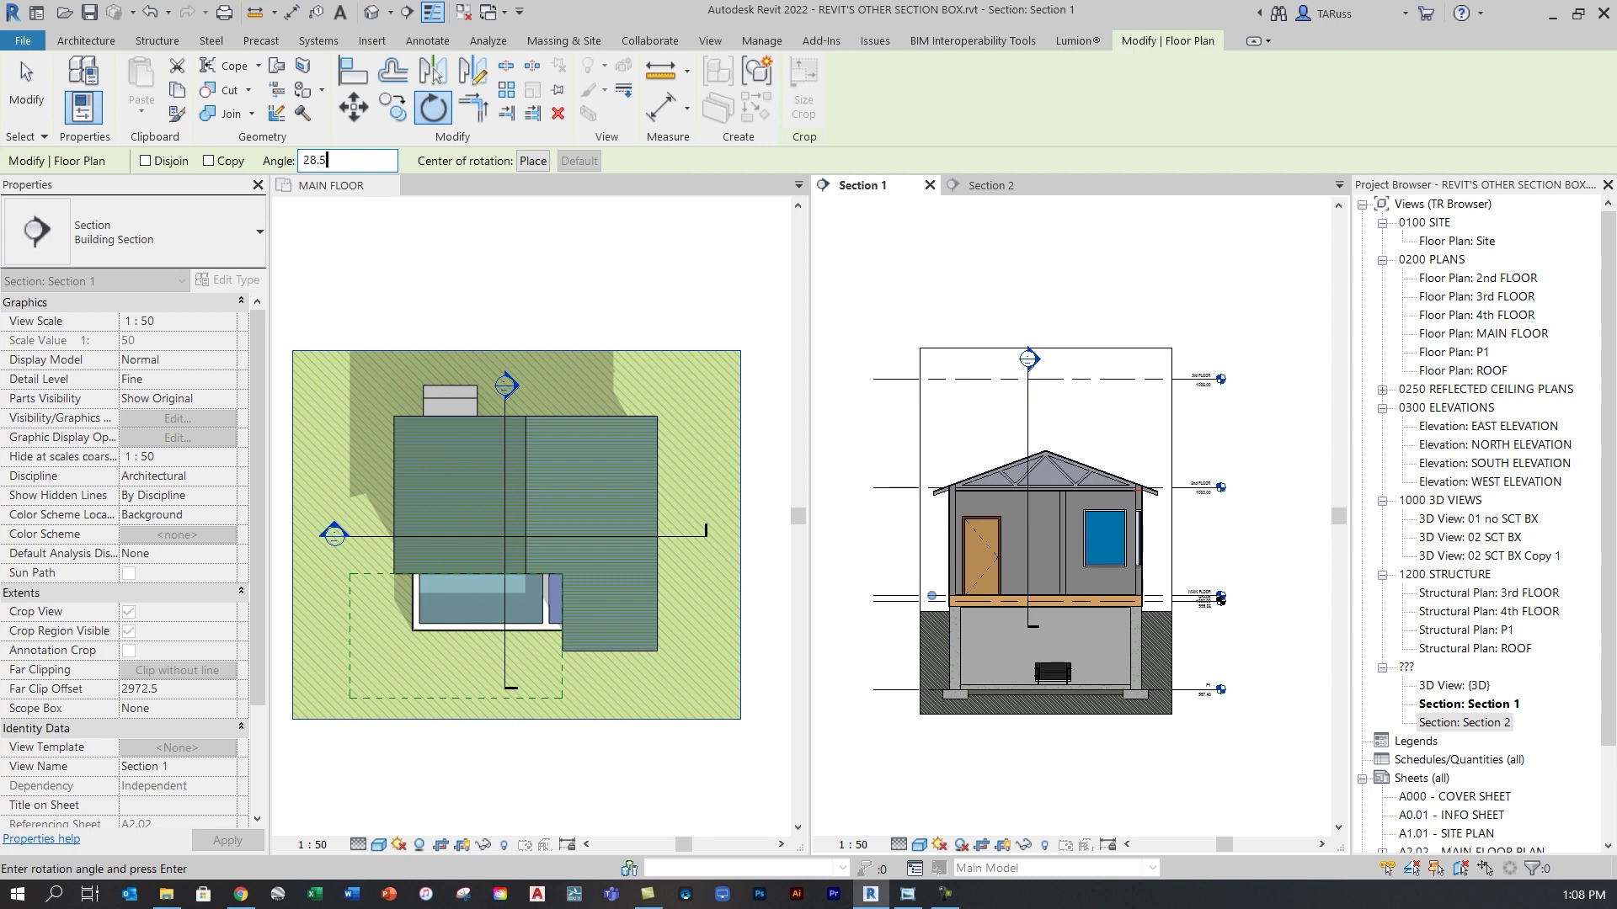
pyautogui.press('Return')
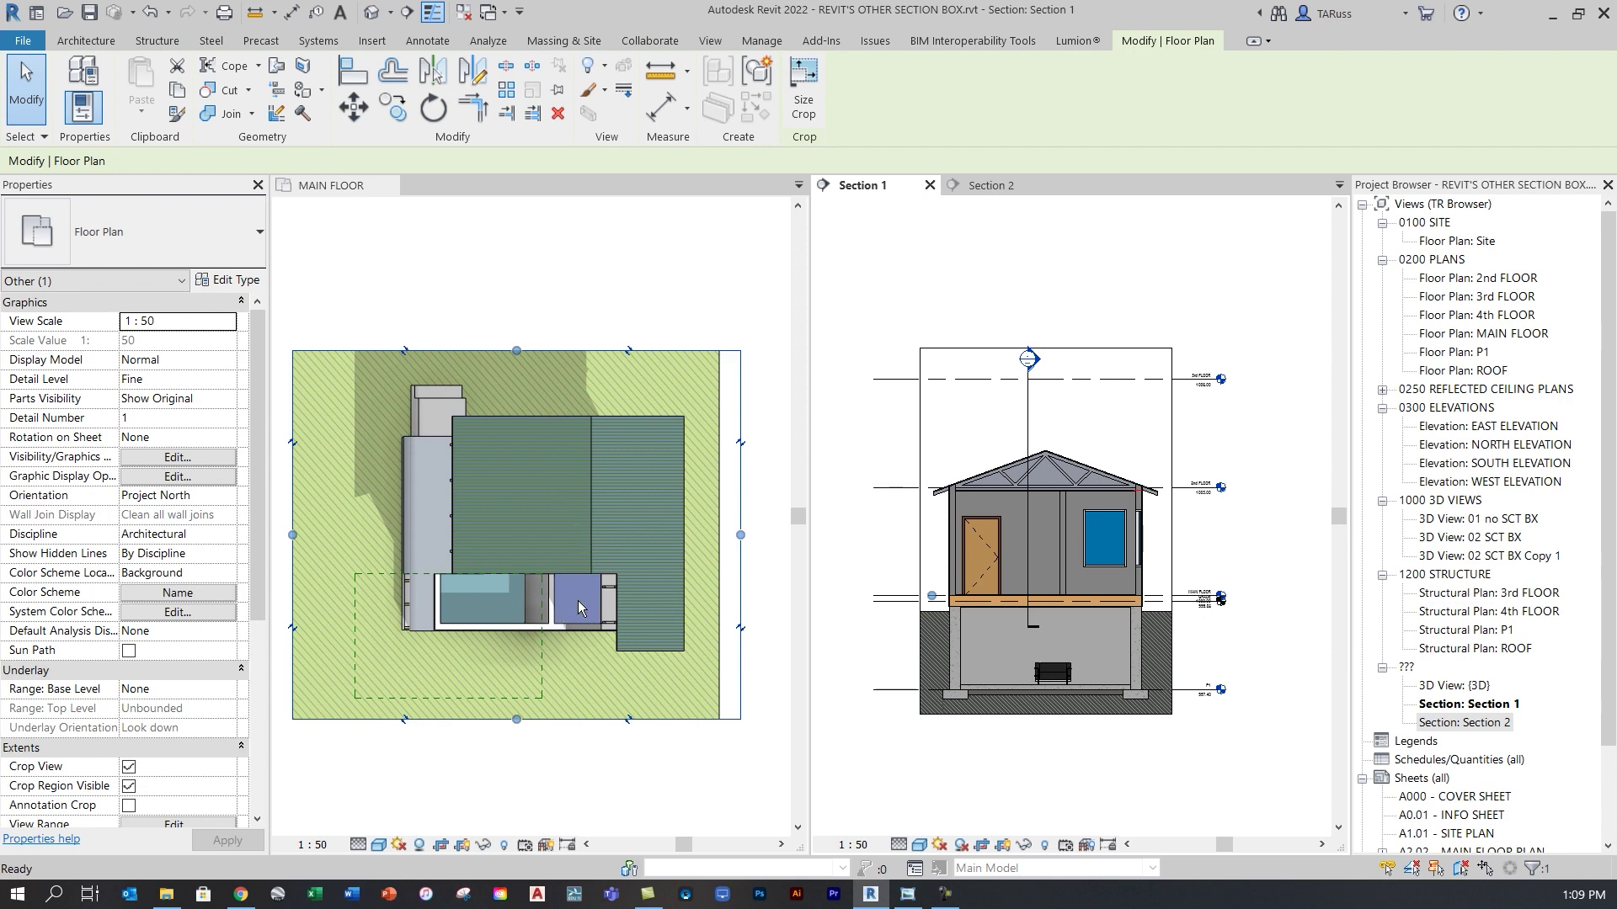
# From the Section 2 view, rotate the crop region a further -32.5°
pyautogui.click(999, 192)
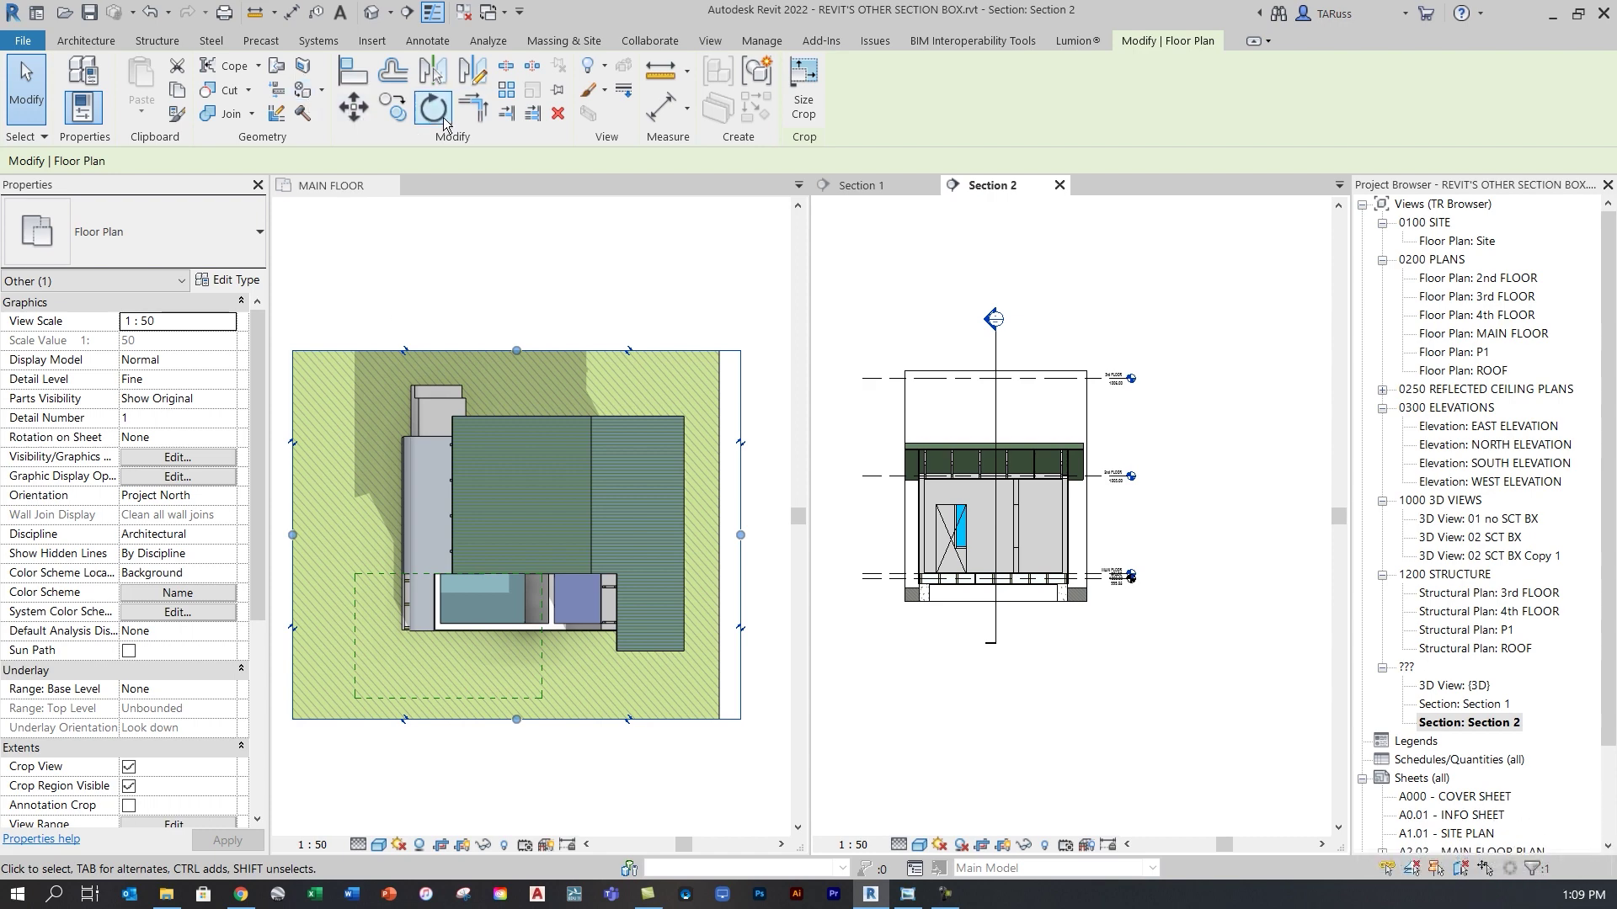
pyautogui.click(435, 108)
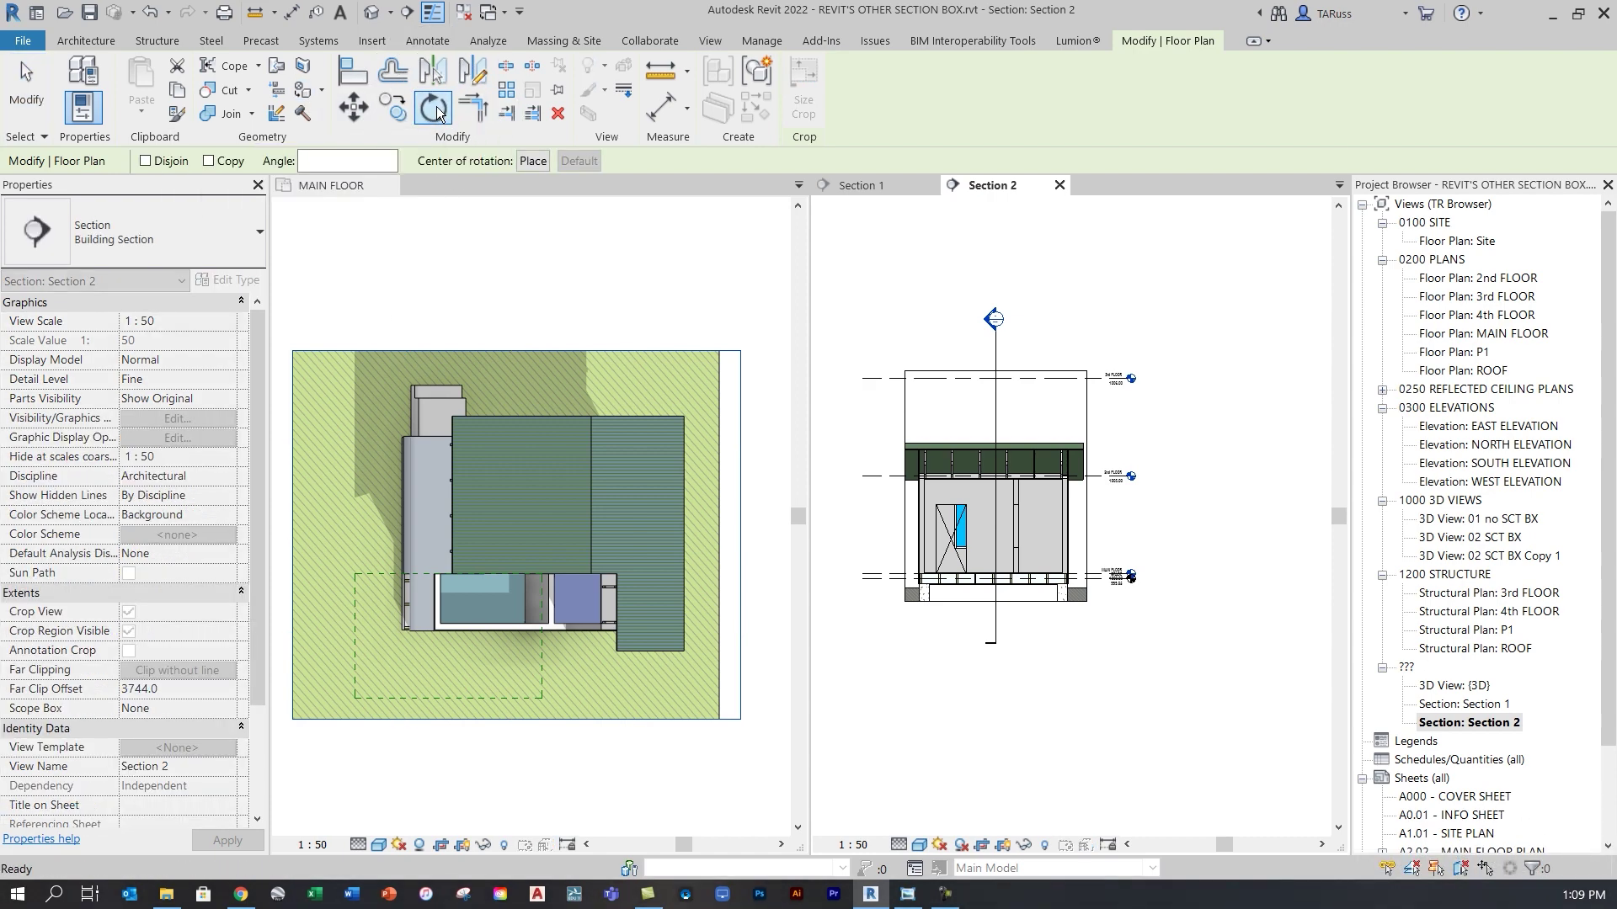
pyautogui.click(354, 161)
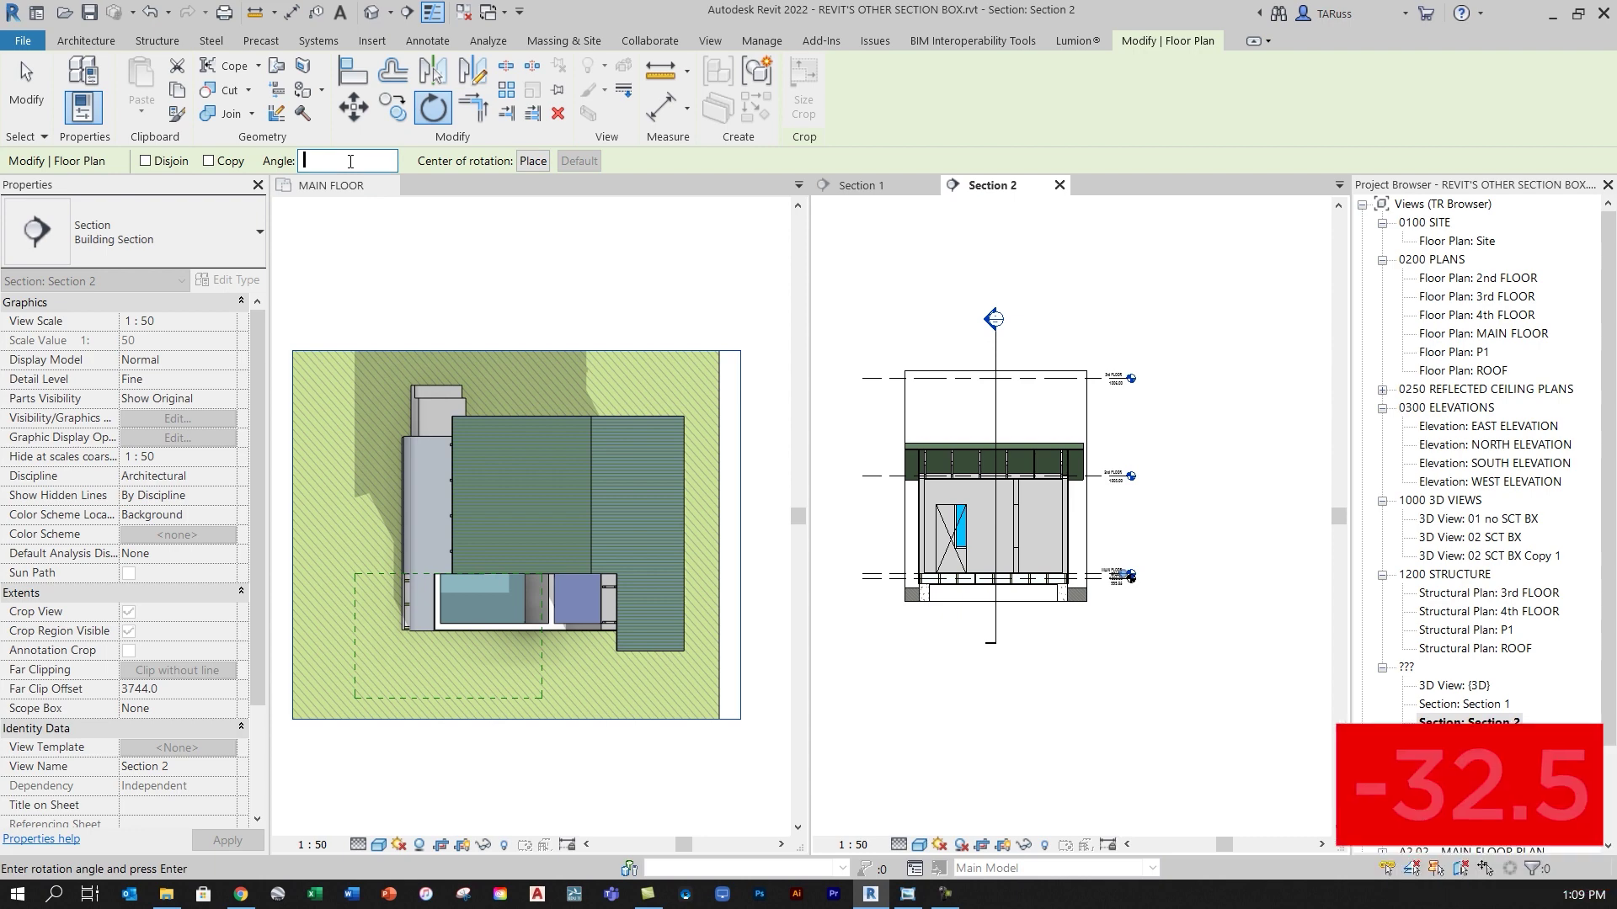
pyautogui.write('-32.5')
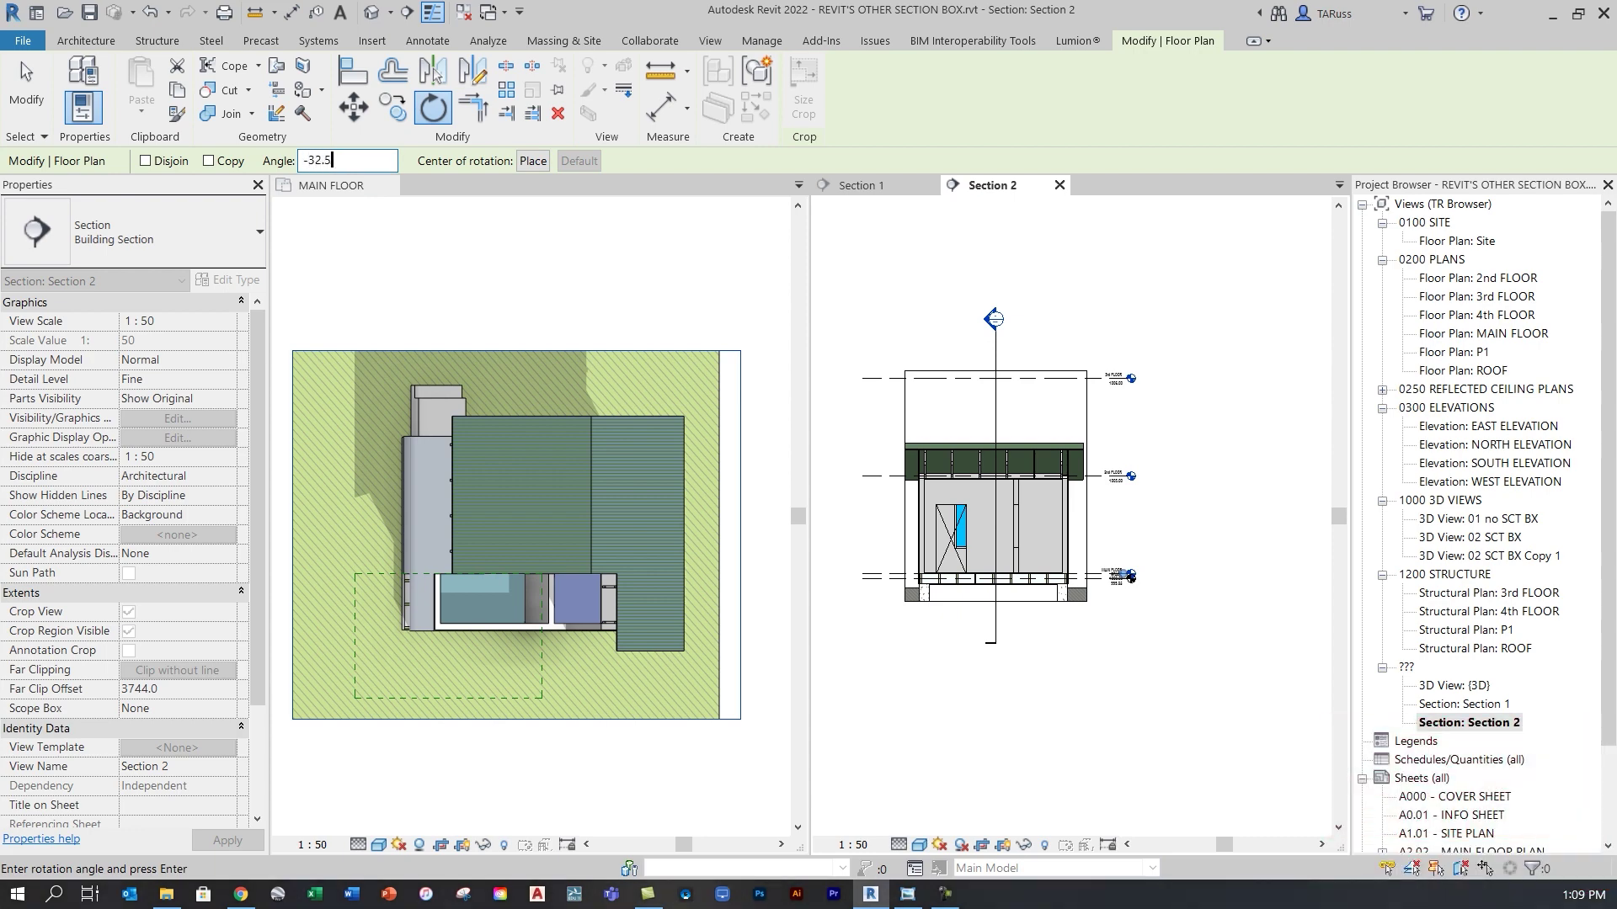
pyautogui.press('Return')
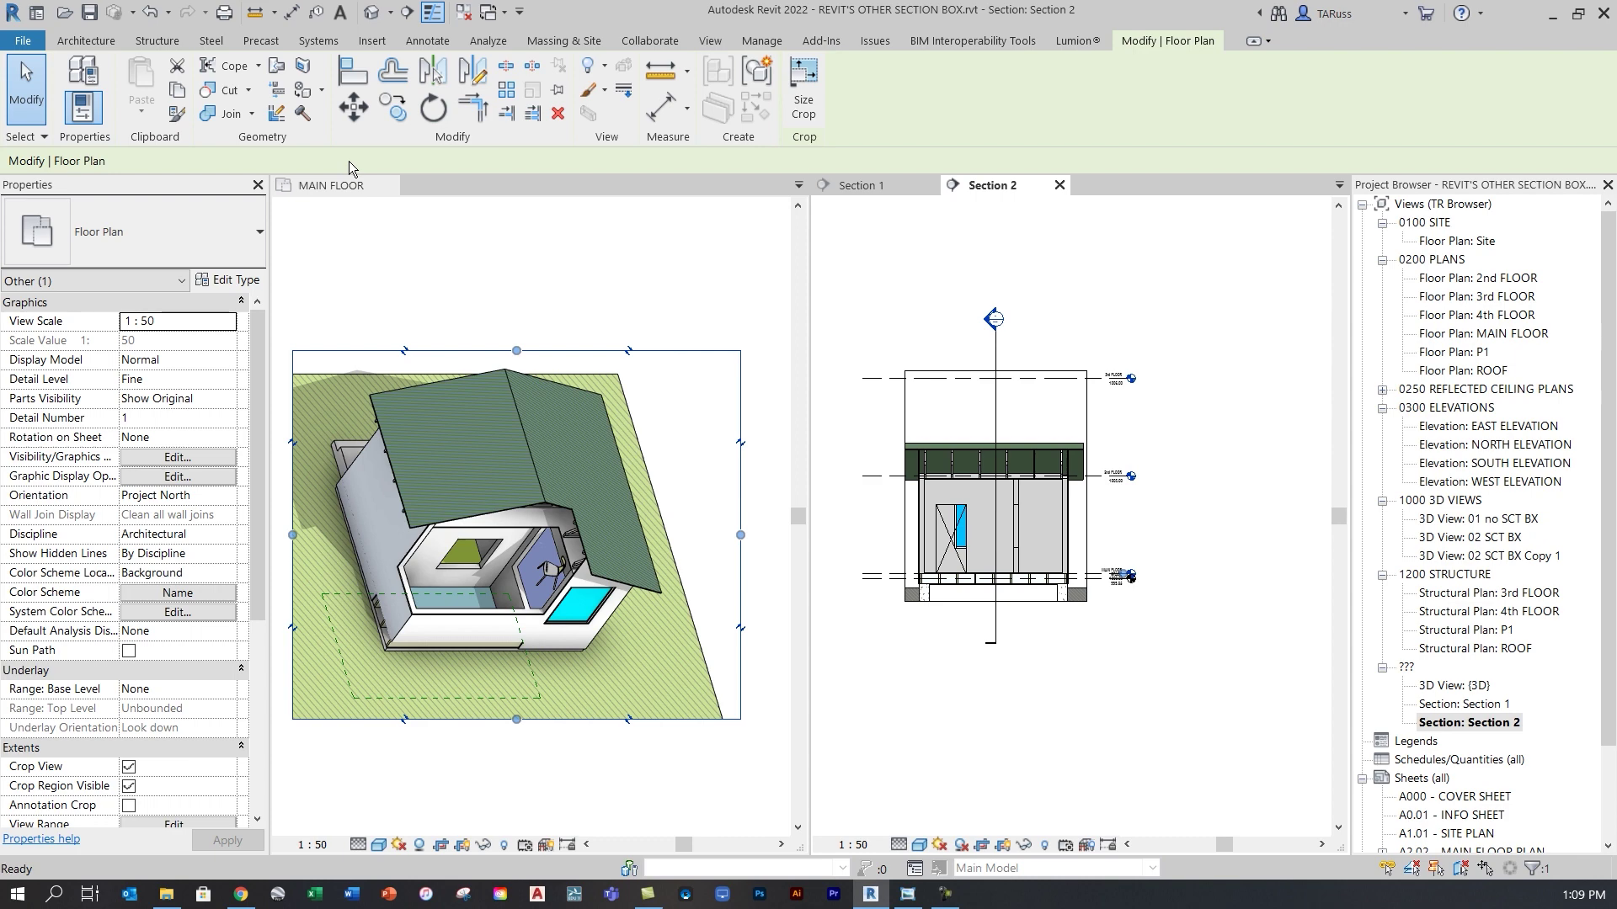
# Activate the MAIN FLOOR view, select its crop region and start a Rotate within the plan
pyautogui.click(618, 270)
pyautogui.click(600, 264)
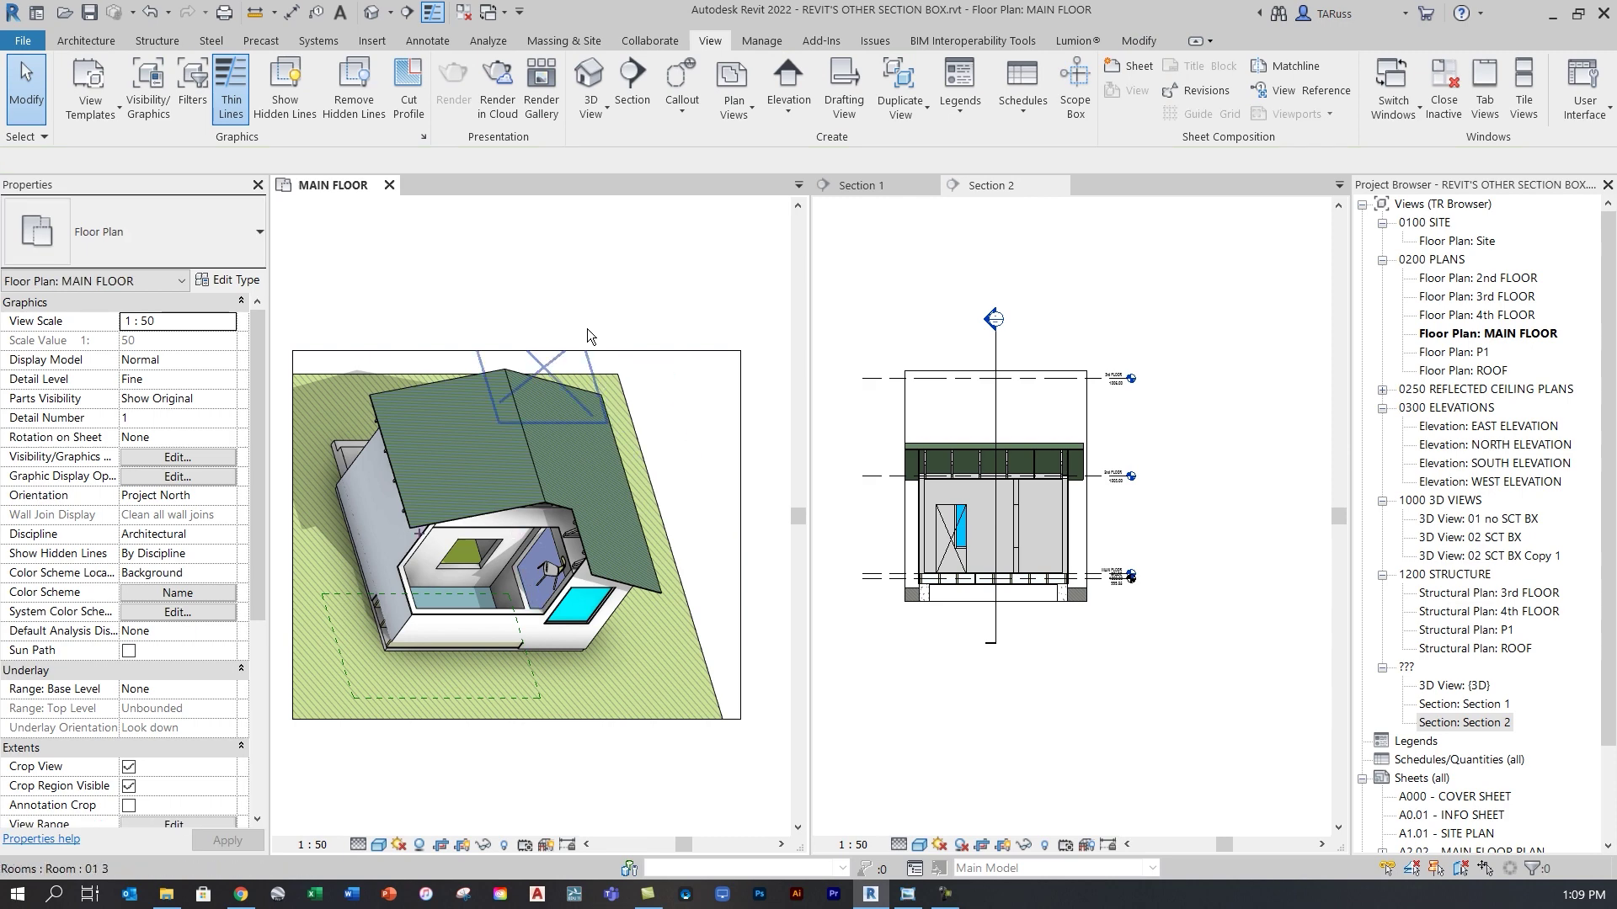
pyautogui.click(624, 351)
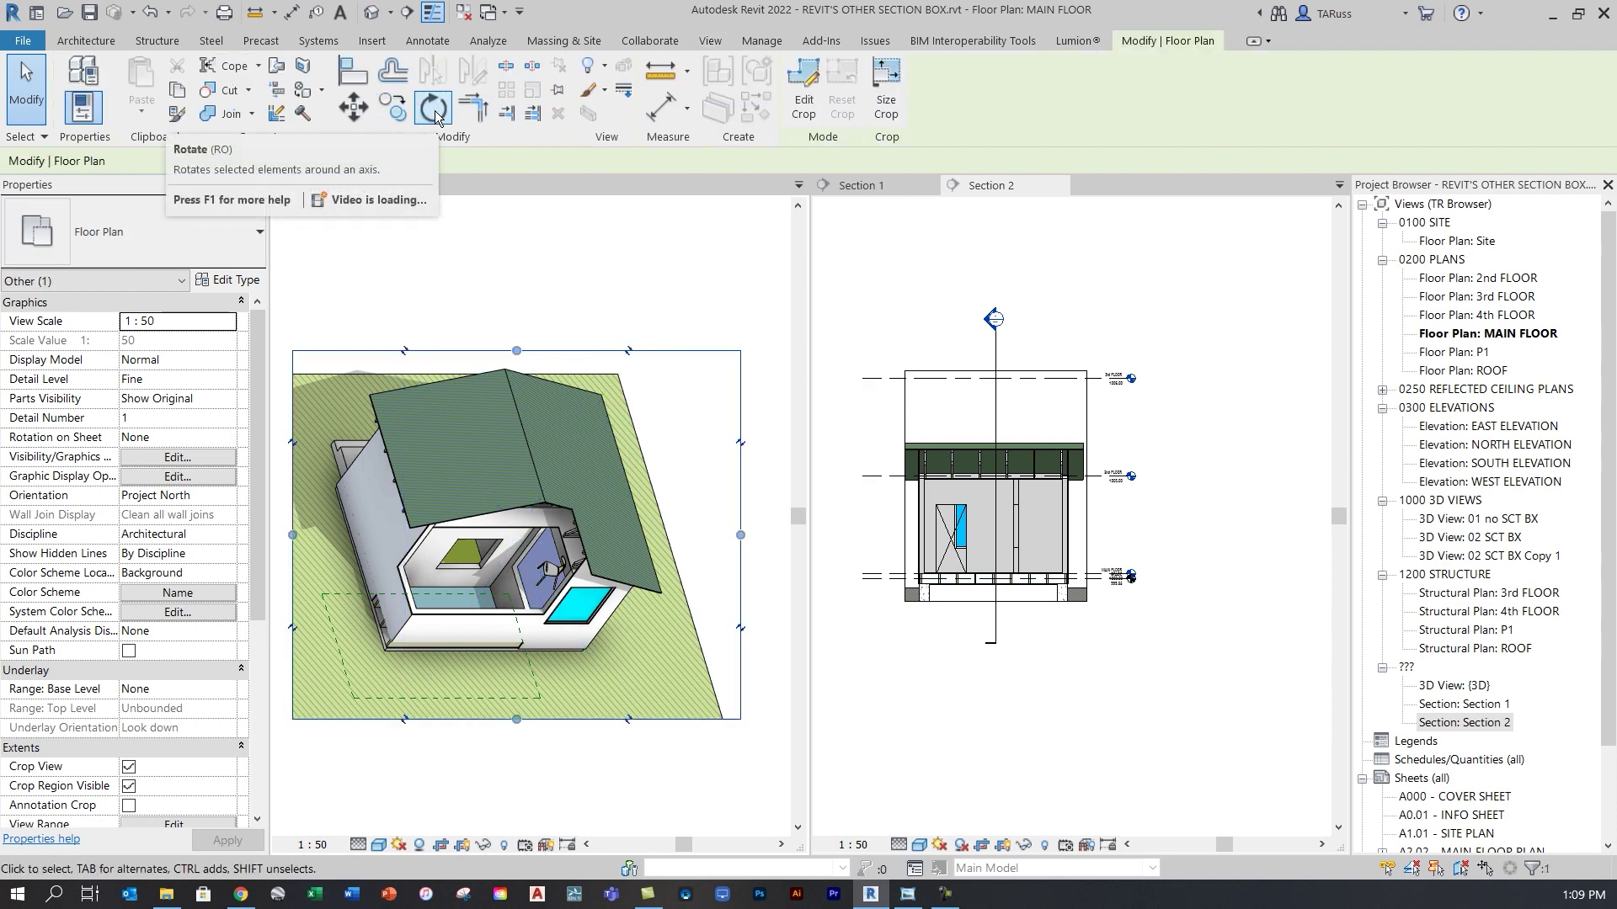
pyautogui.click(434, 109)
pyautogui.click(344, 160)
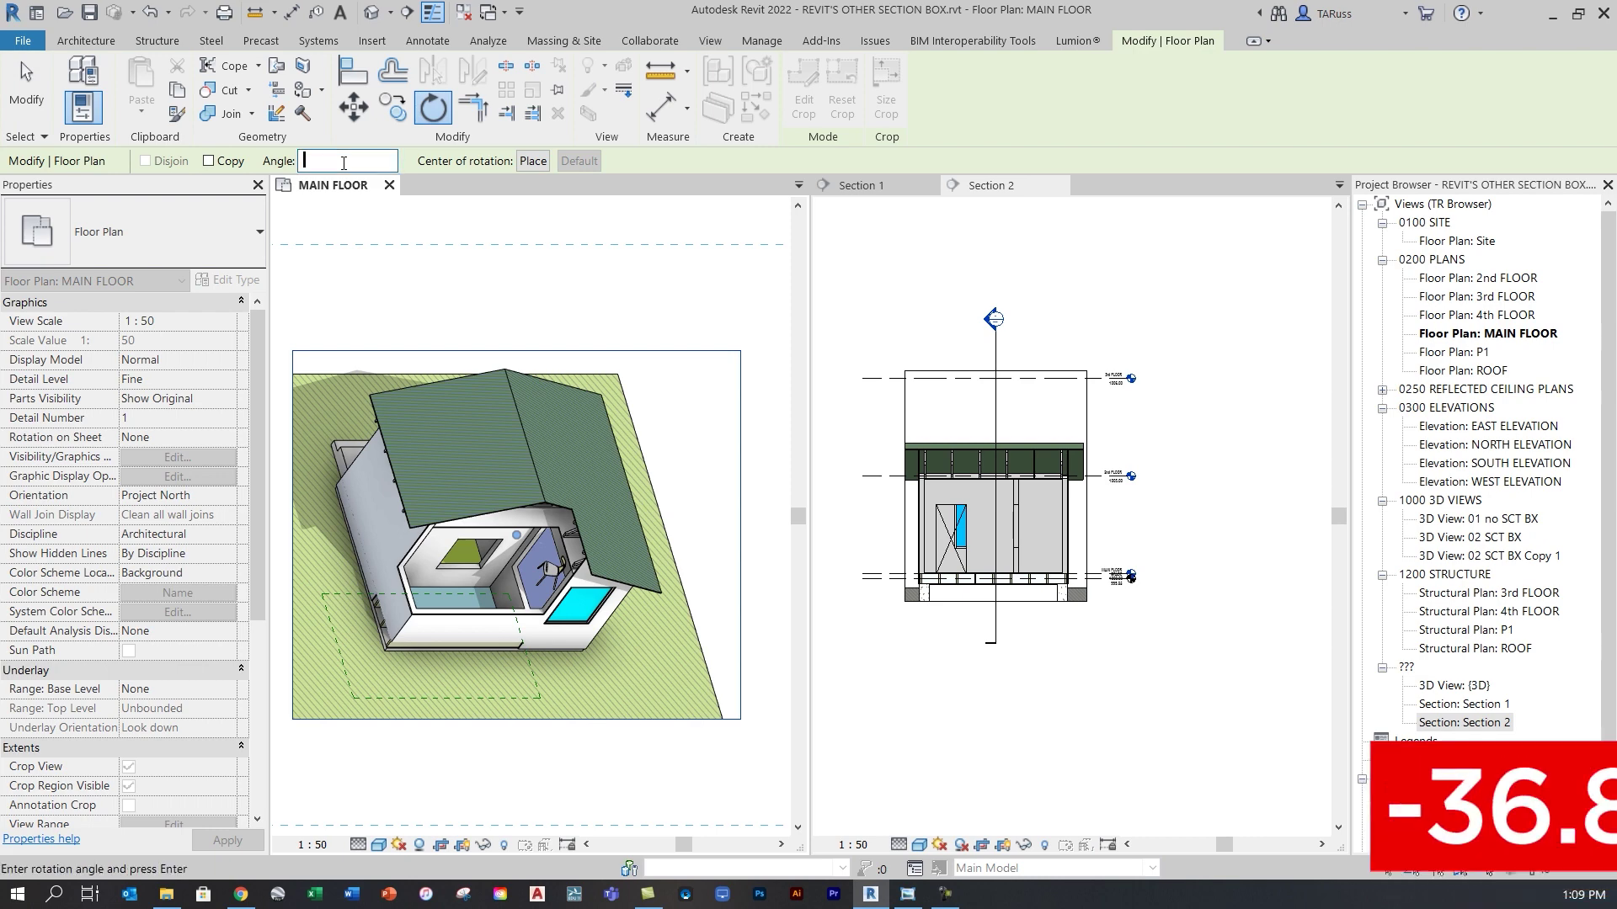
# Rotate the crop -36.8° to stand the house upright, then close the Section 1 and Section 2 views
pyautogui.write('-36.8')
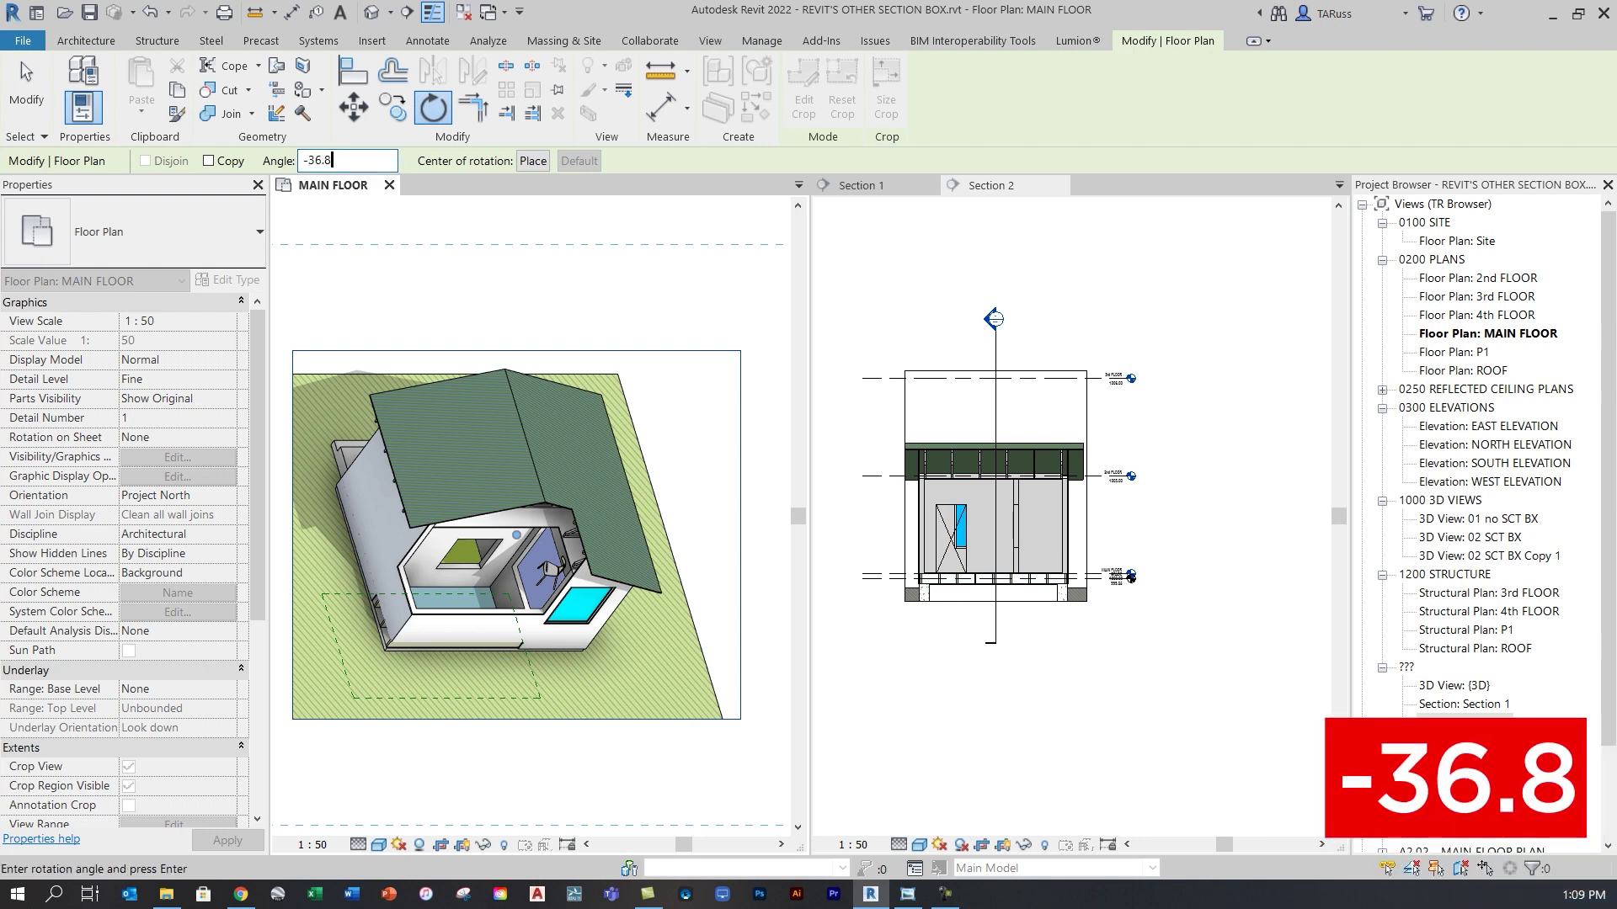
pyautogui.press('Return')
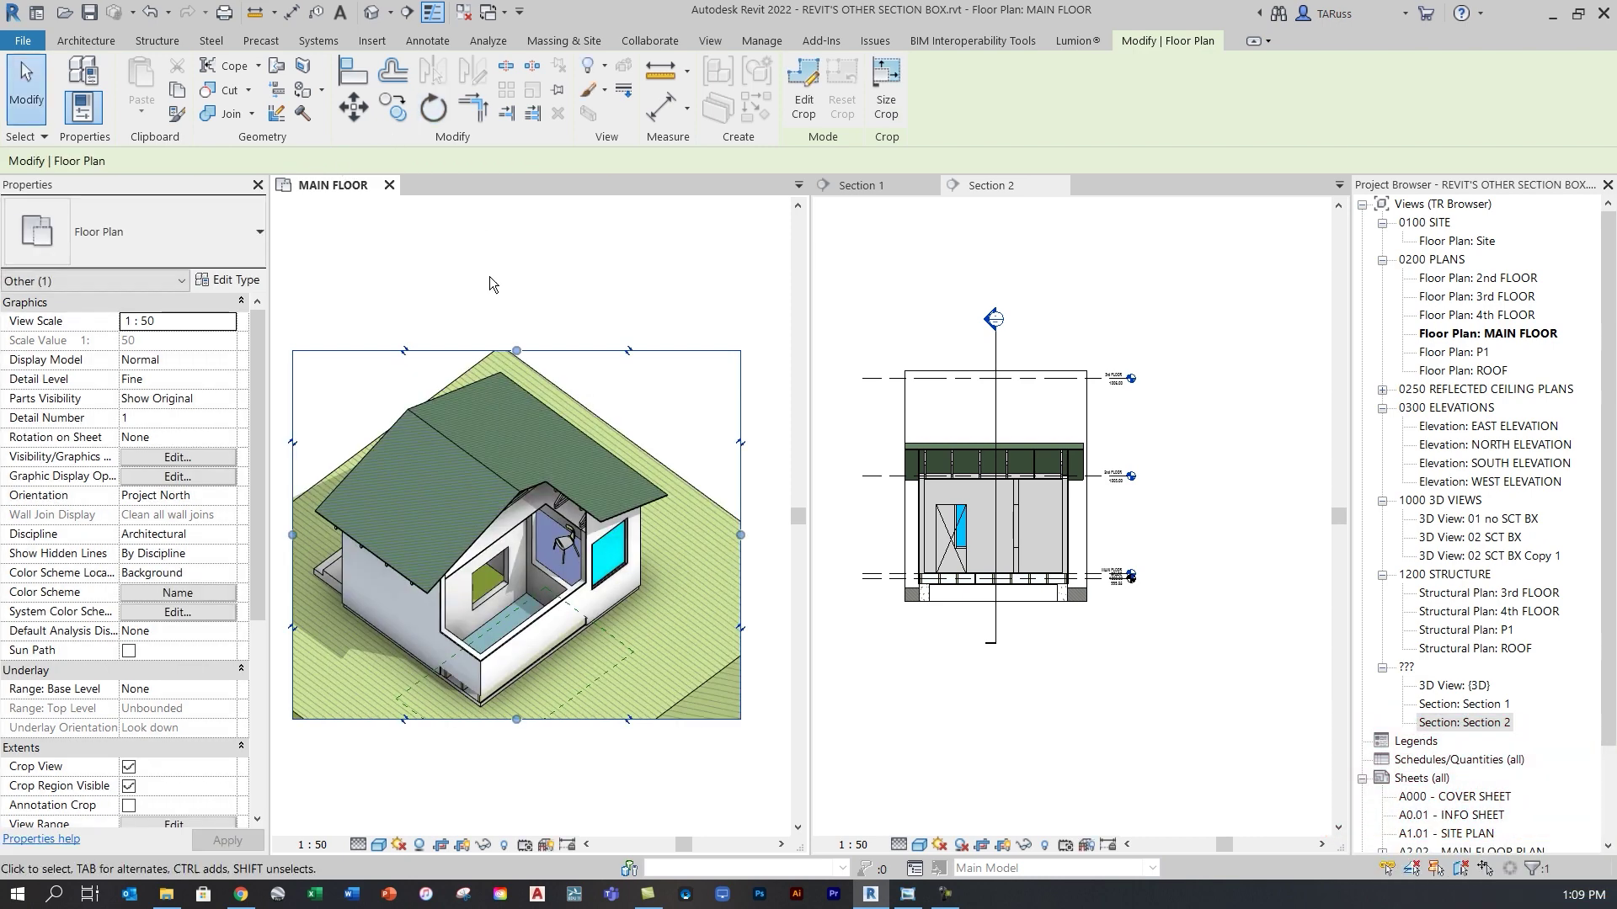
pyautogui.click(887, 189)
pyautogui.click(929, 185)
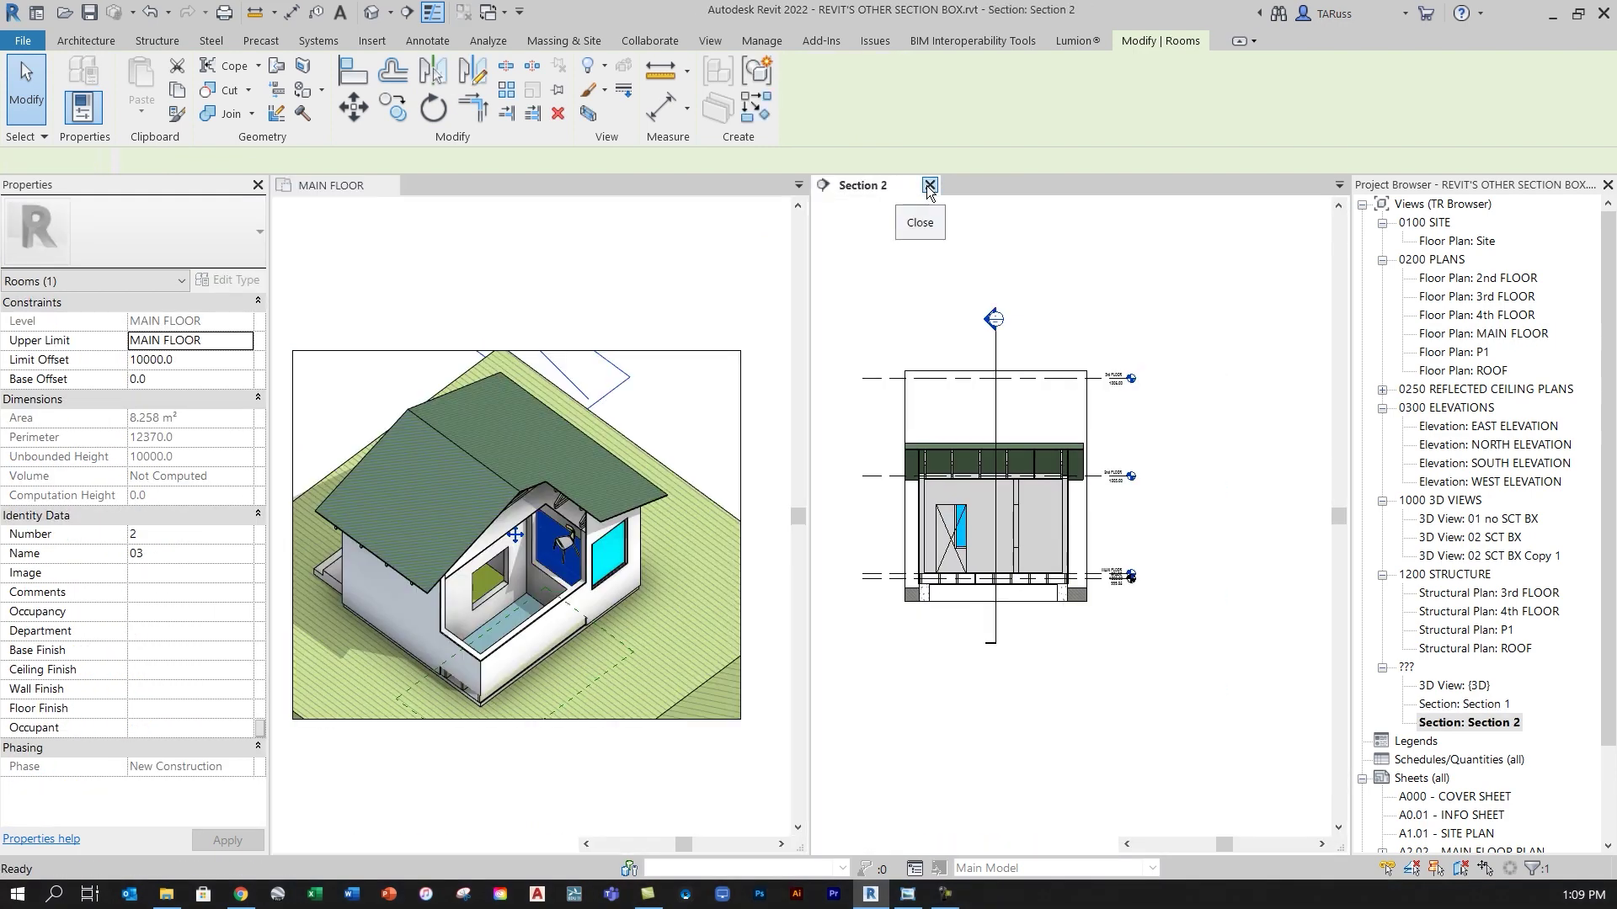
pyautogui.click(930, 185)
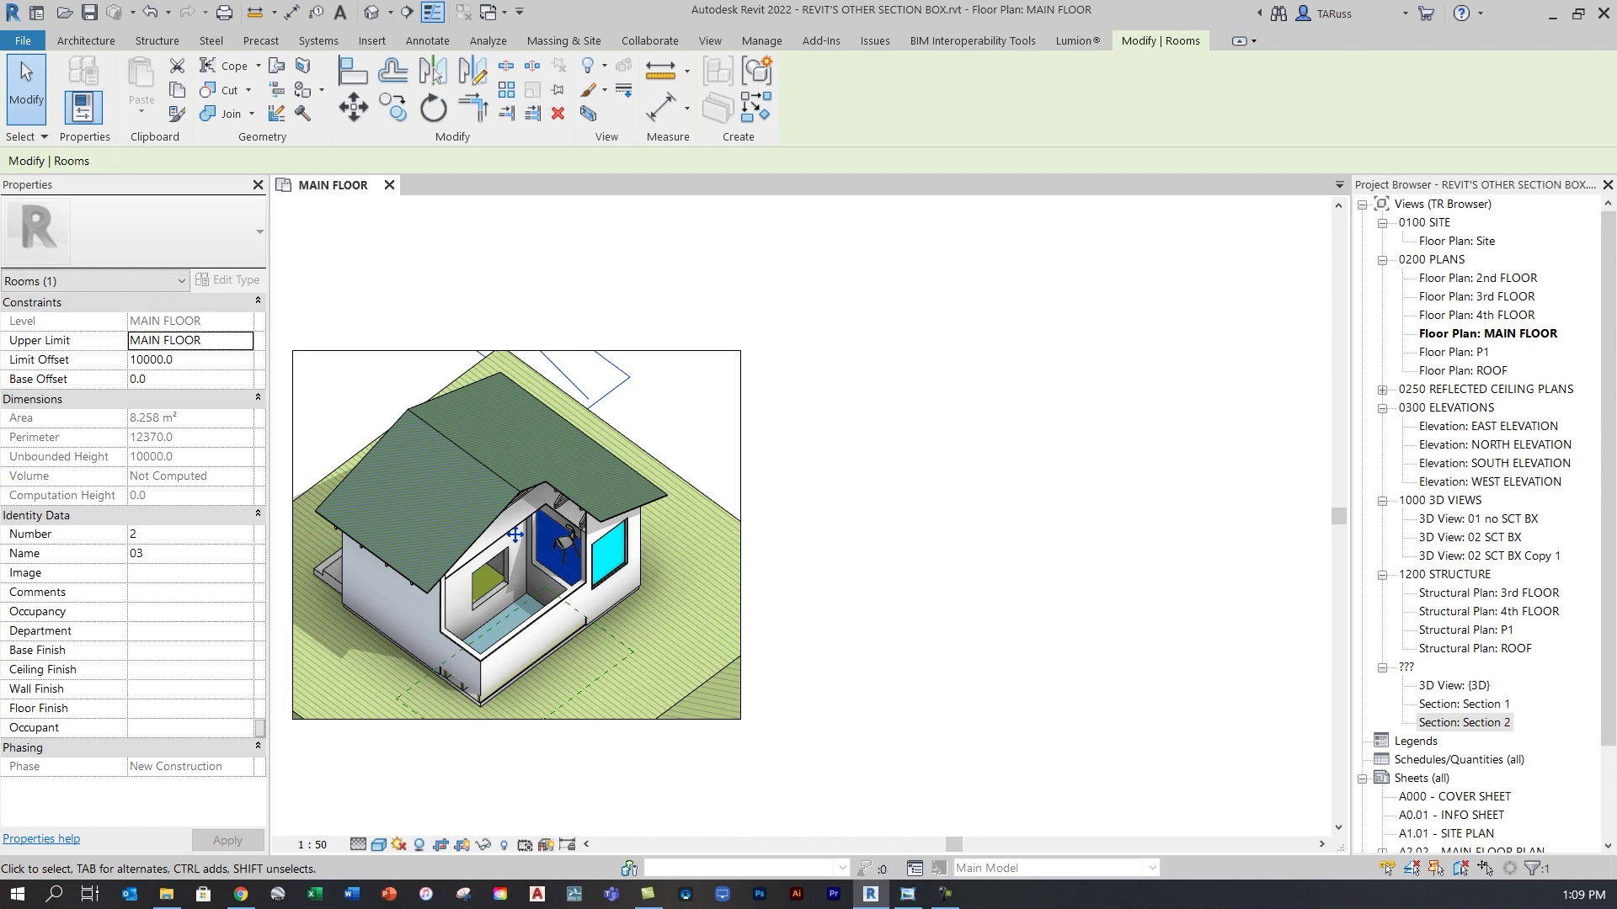
# Zoom to fit and drag the crop region's top, bottom, left and right edges outward
pyautogui.scroll(-1, 960, 383)
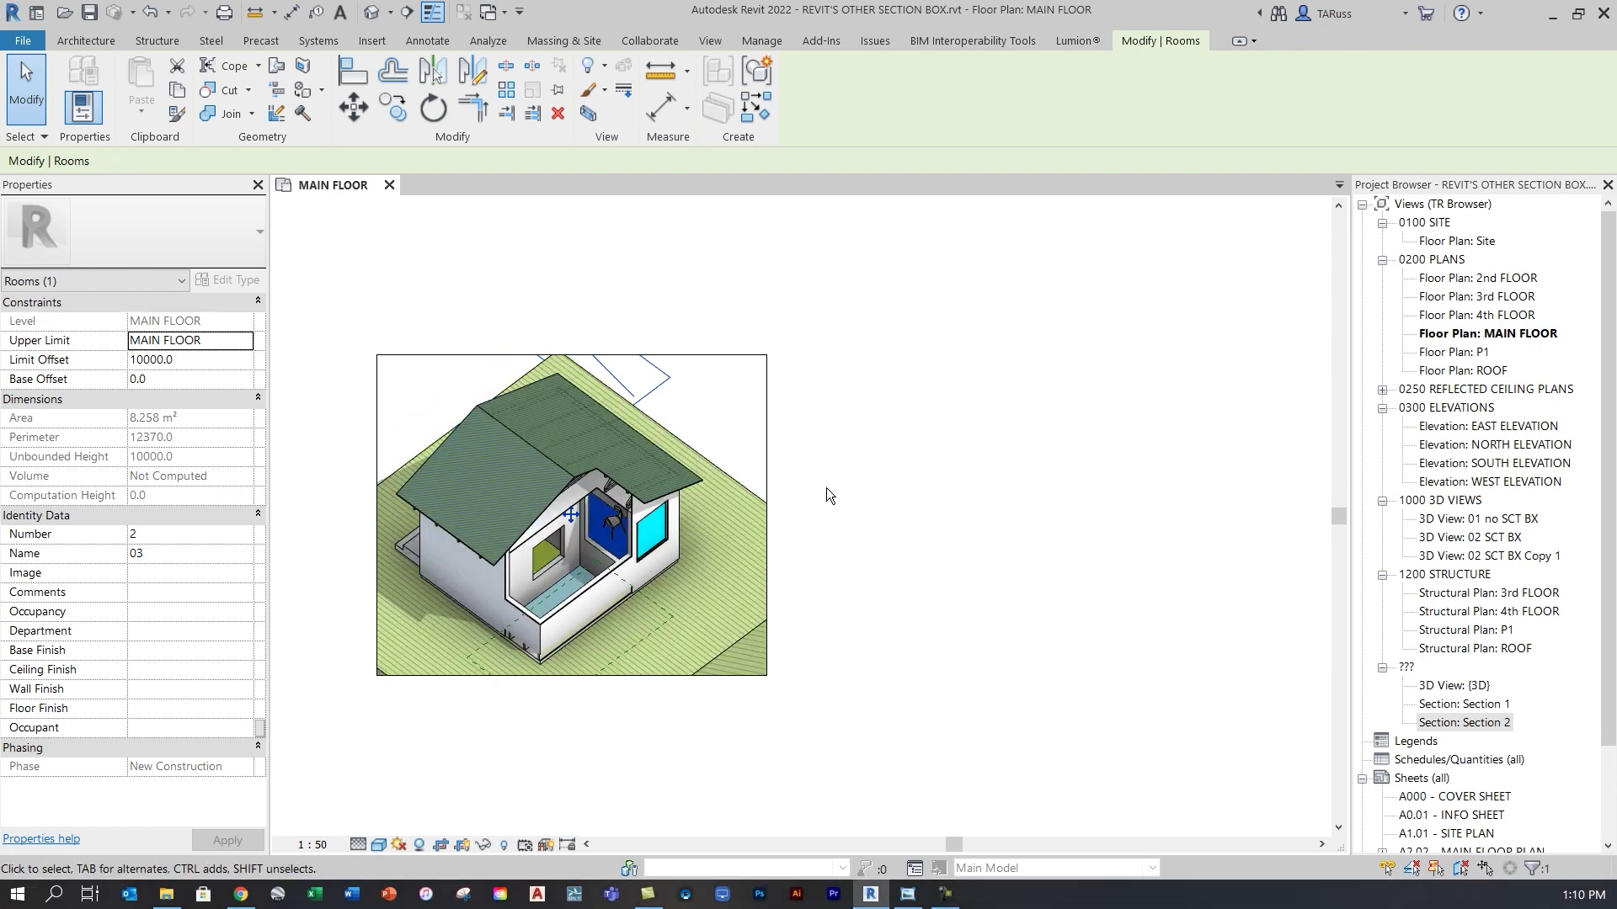
pyautogui.press('z')
pyautogui.press('f')
pyautogui.click(1086, 333)
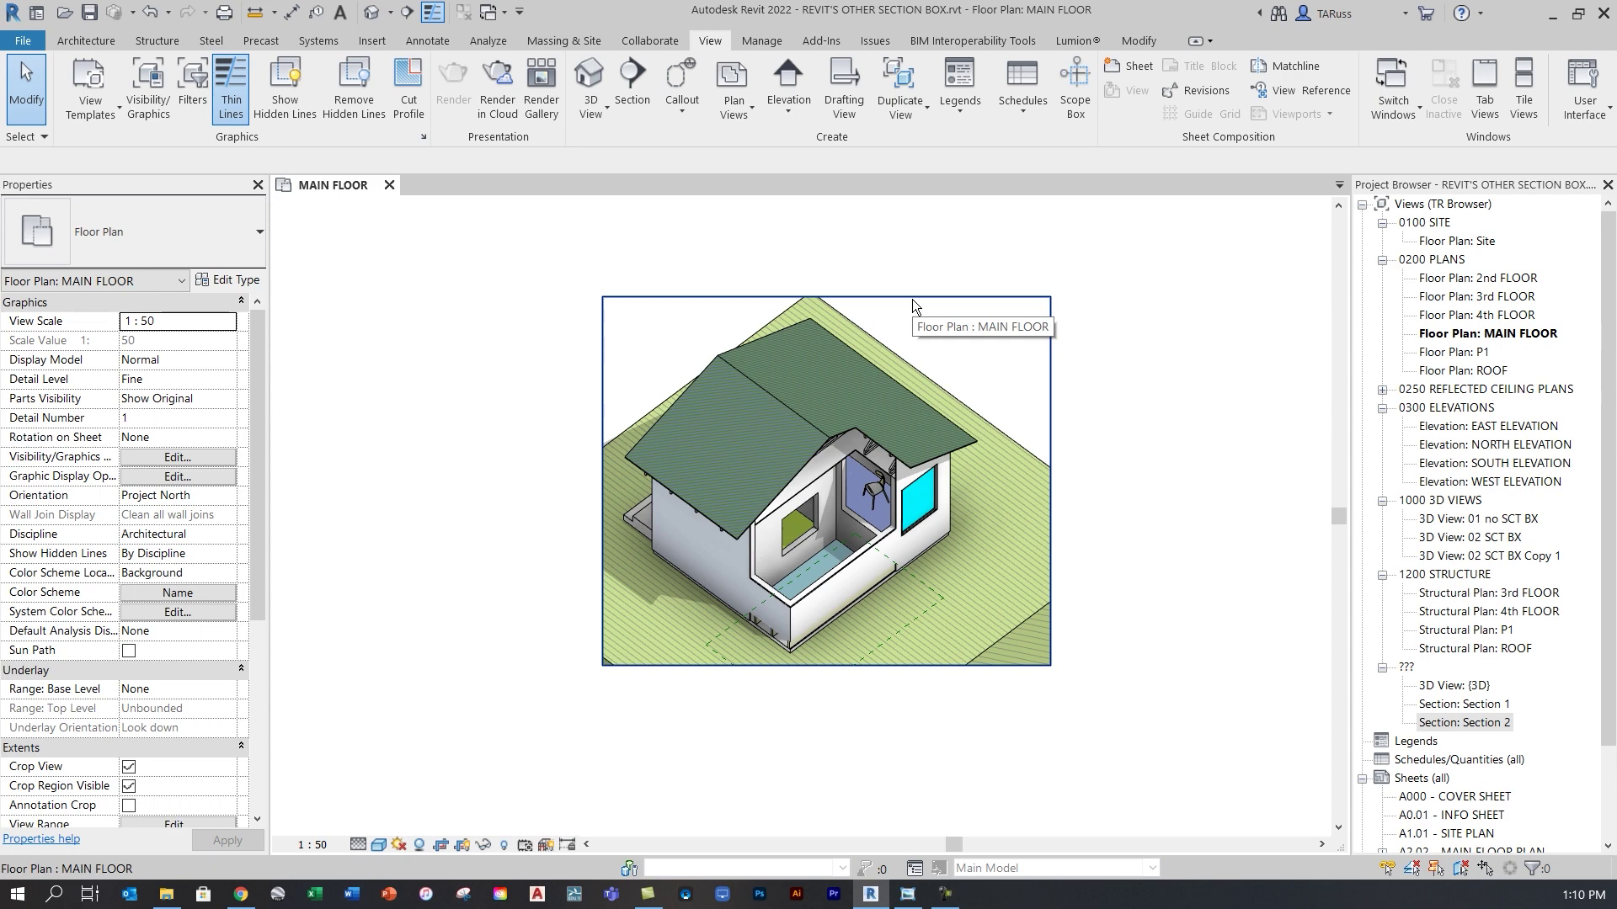
pyautogui.click(904, 294)
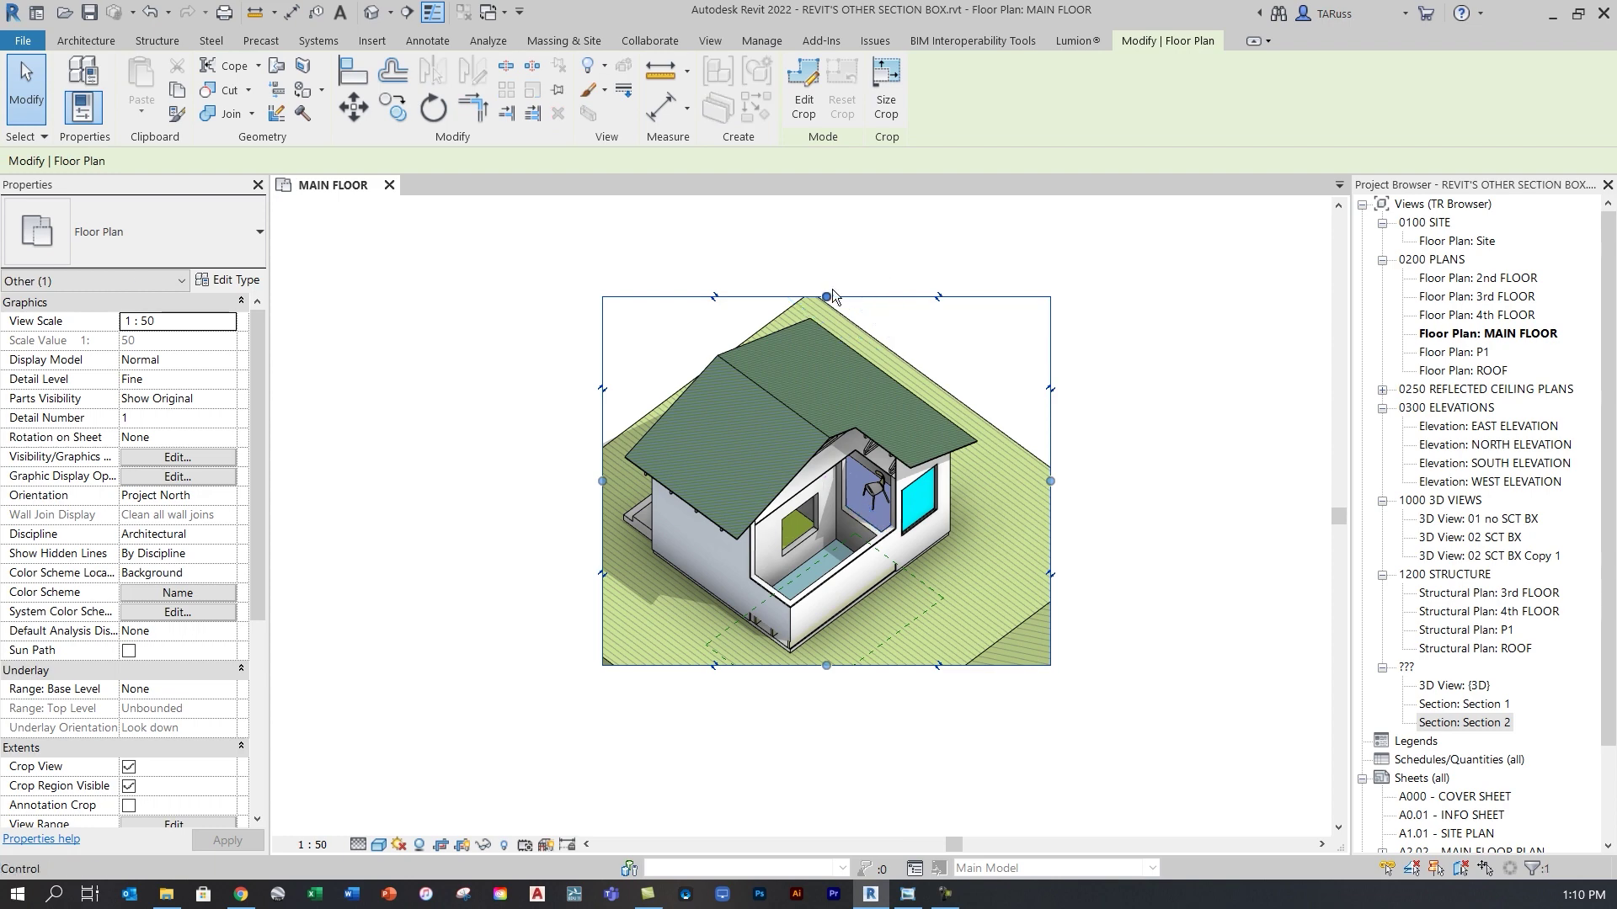
pyautogui.moveTo(856, 296); pyautogui.dragTo(855, 244)
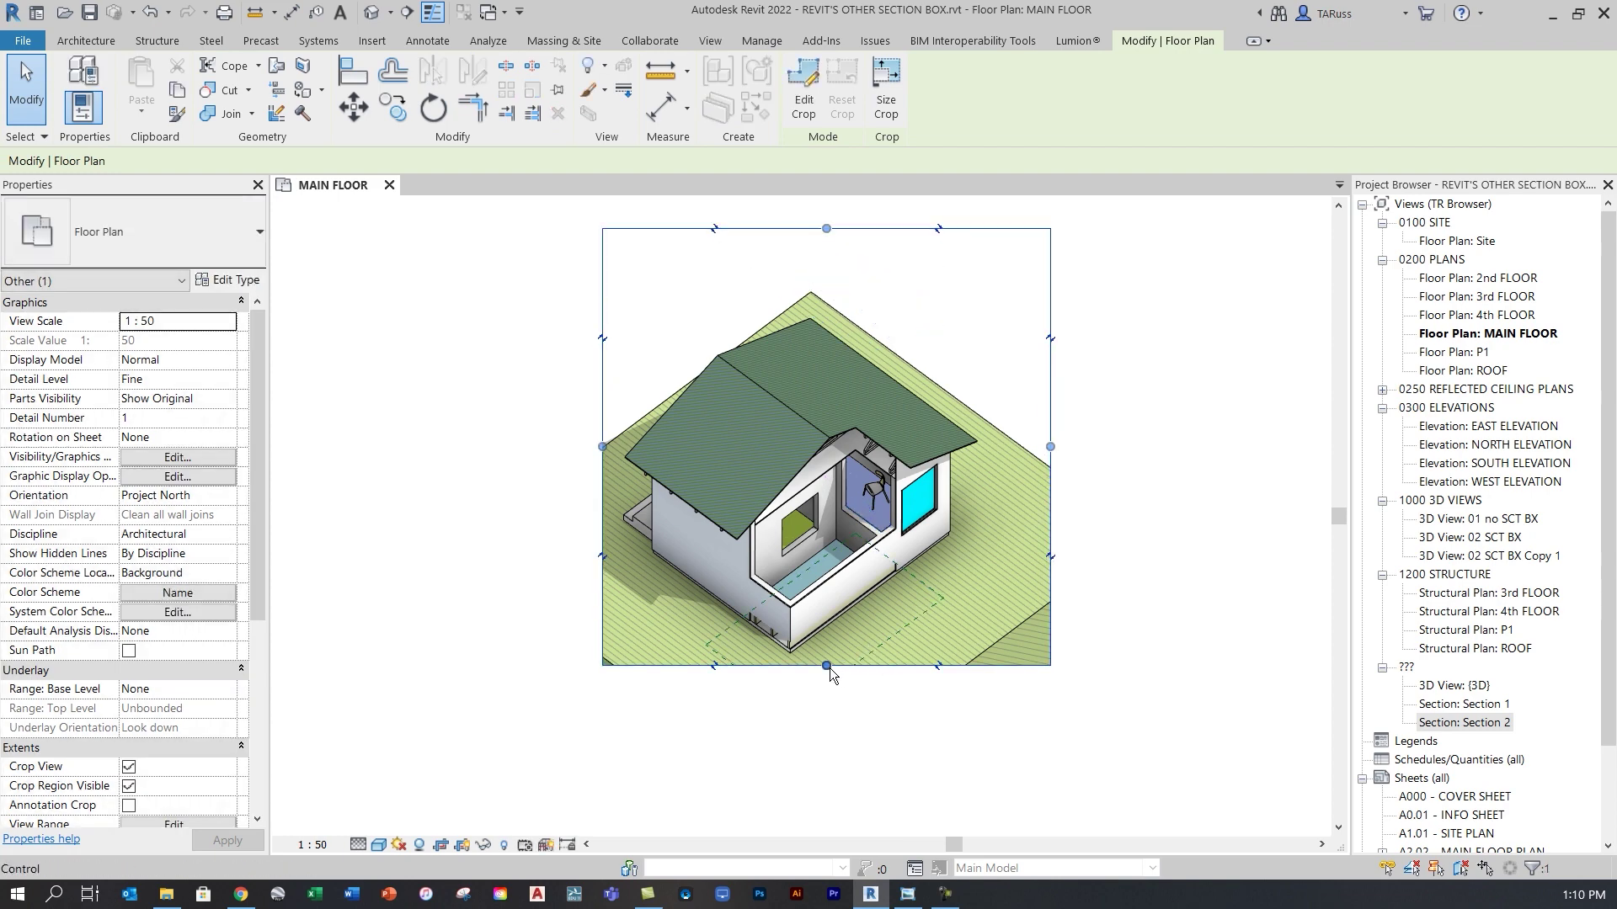
pyautogui.moveTo(828, 667); pyautogui.dragTo(793, 760)
pyautogui.moveTo(602, 503); pyautogui.dragTo(521, 503)
pyautogui.moveTo(1053, 503); pyautogui.dragTo(1150, 491)
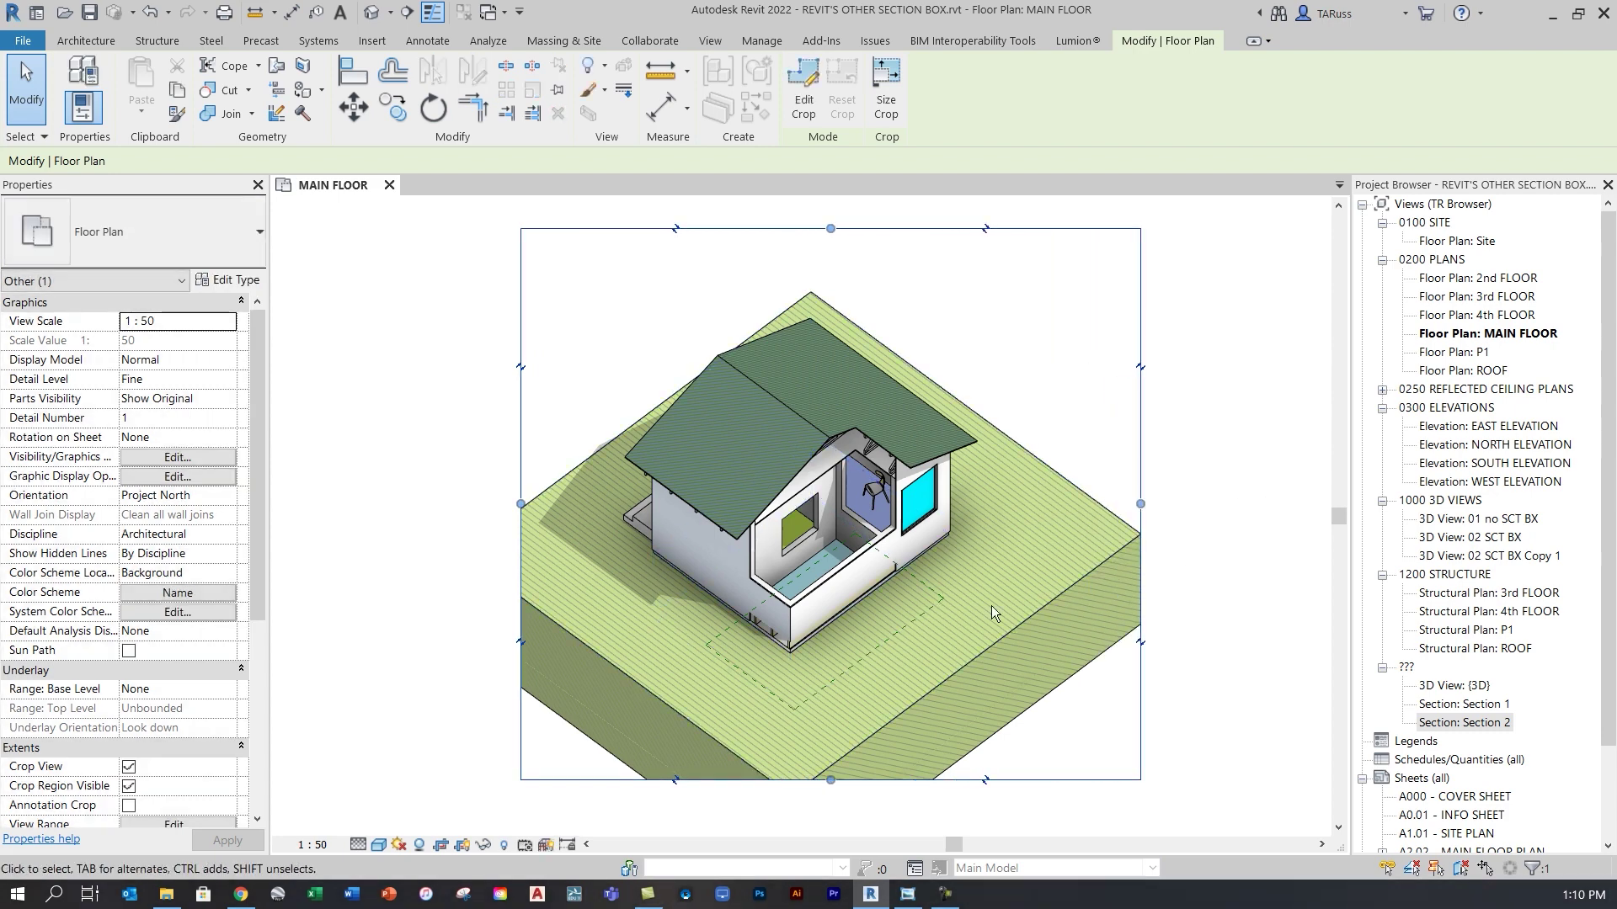
# Open the plan region's View Range and set Top offset 80 and View Depth offset -5000
pyautogui.click(872, 653)
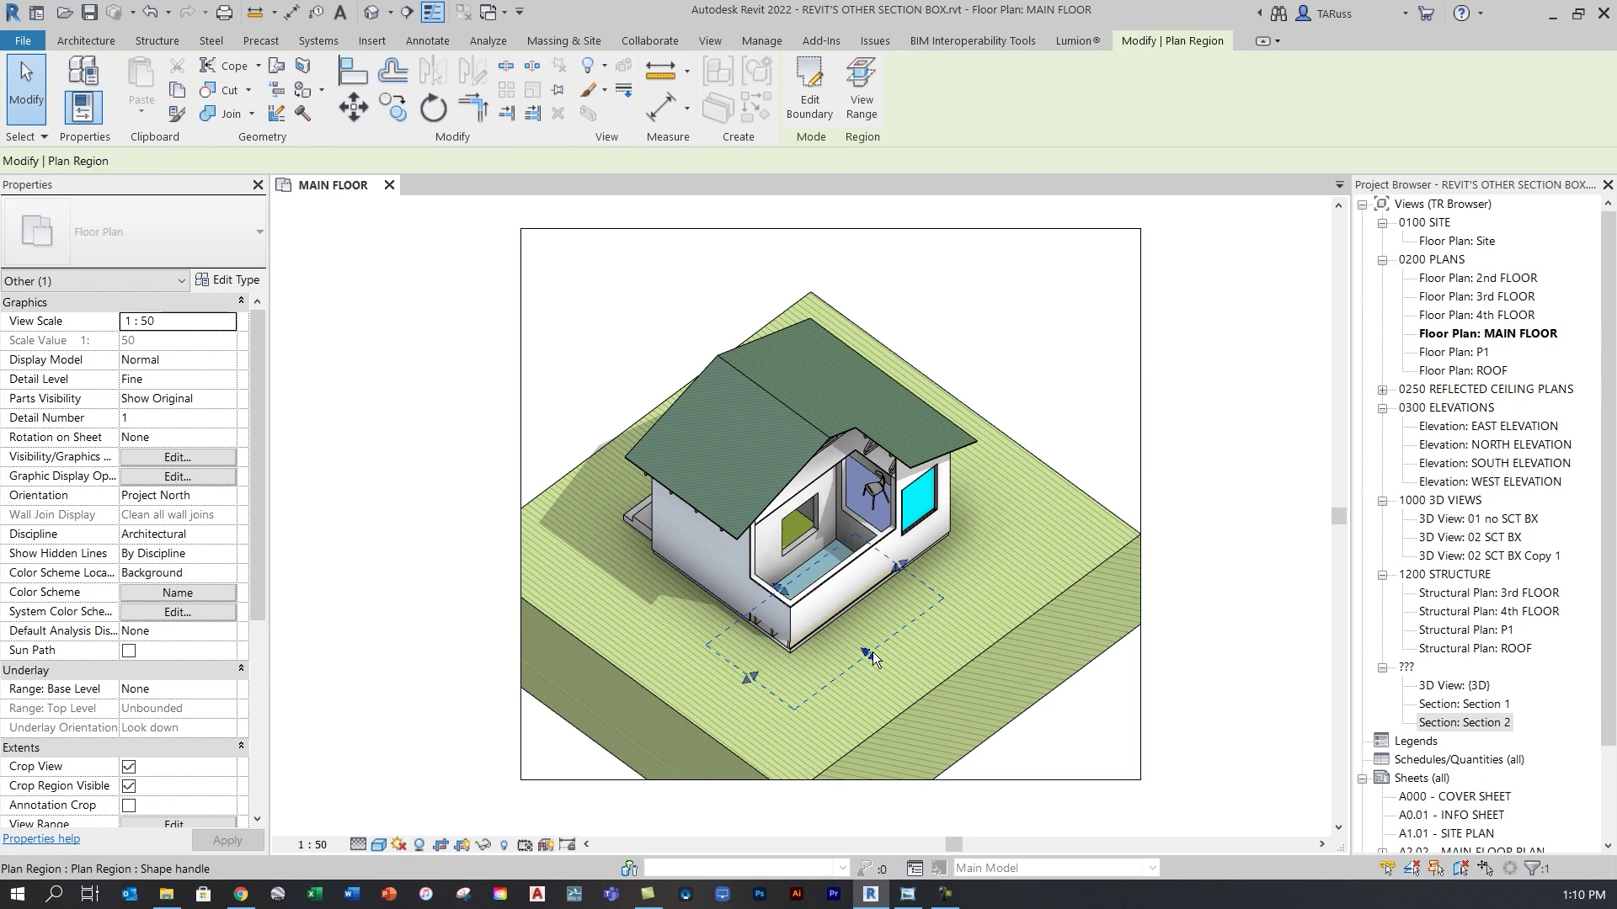
pyautogui.click(863, 105)
pyautogui.moveTo(968, 160); pyautogui.dragTo(1277, 202)
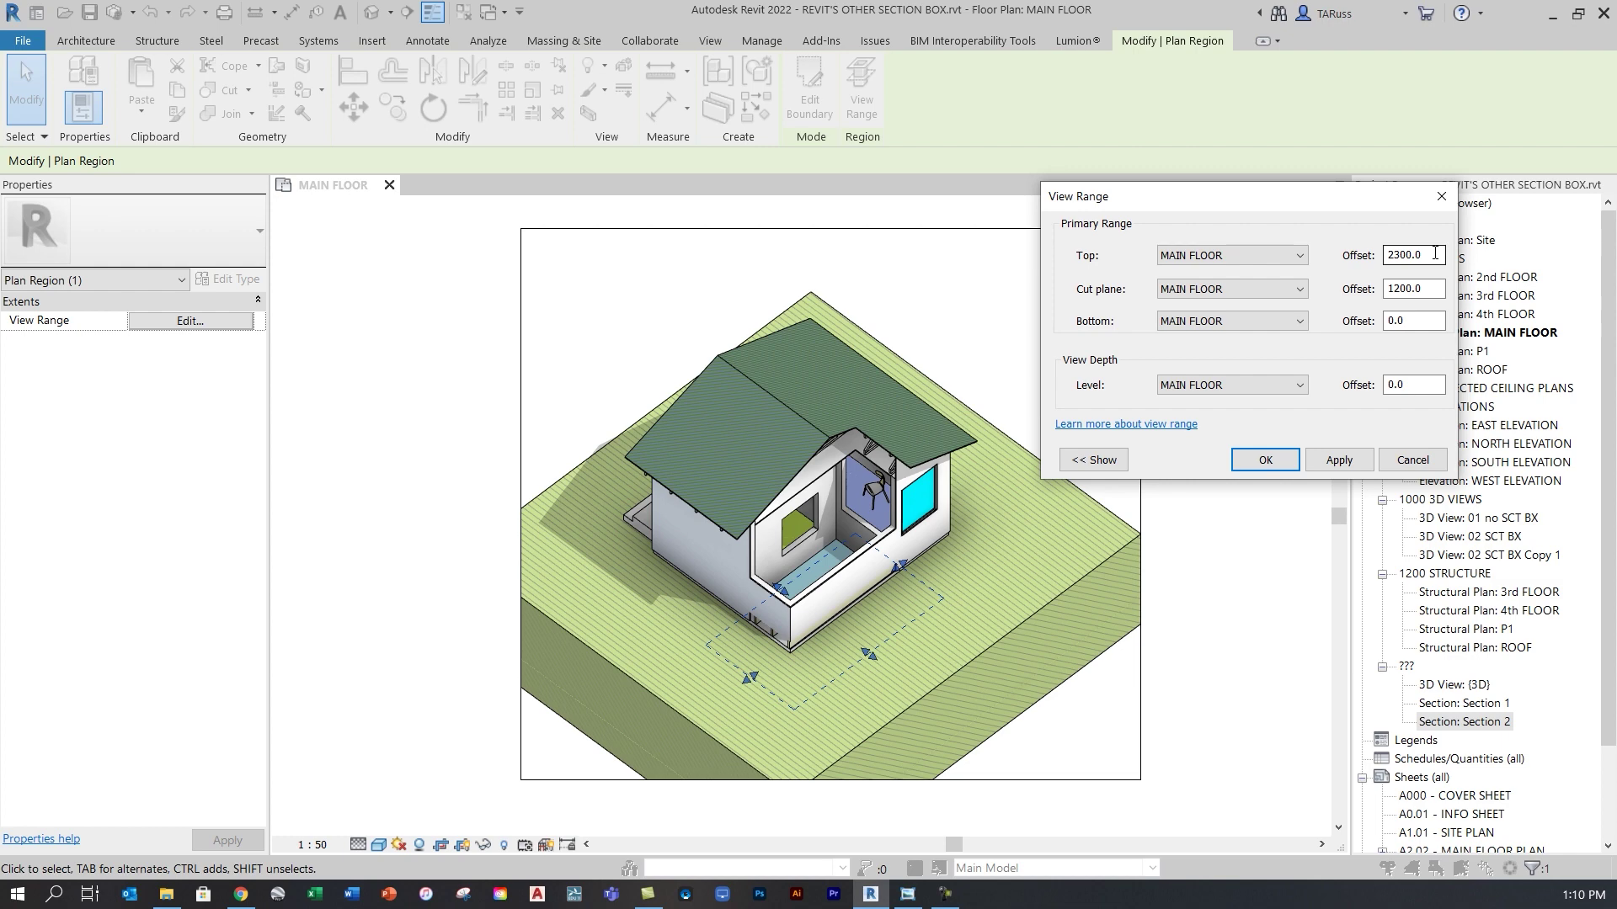
pyautogui.moveTo(1439, 254); pyautogui.dragTo(1379, 264)
pyautogui.write('80')
pyautogui.moveTo(1434, 320); pyautogui.dragTo(1388, 322)
pyautogui.moveTo(1432, 384); pyautogui.dragTo(1364, 394)
pyautogui.write('-5000')
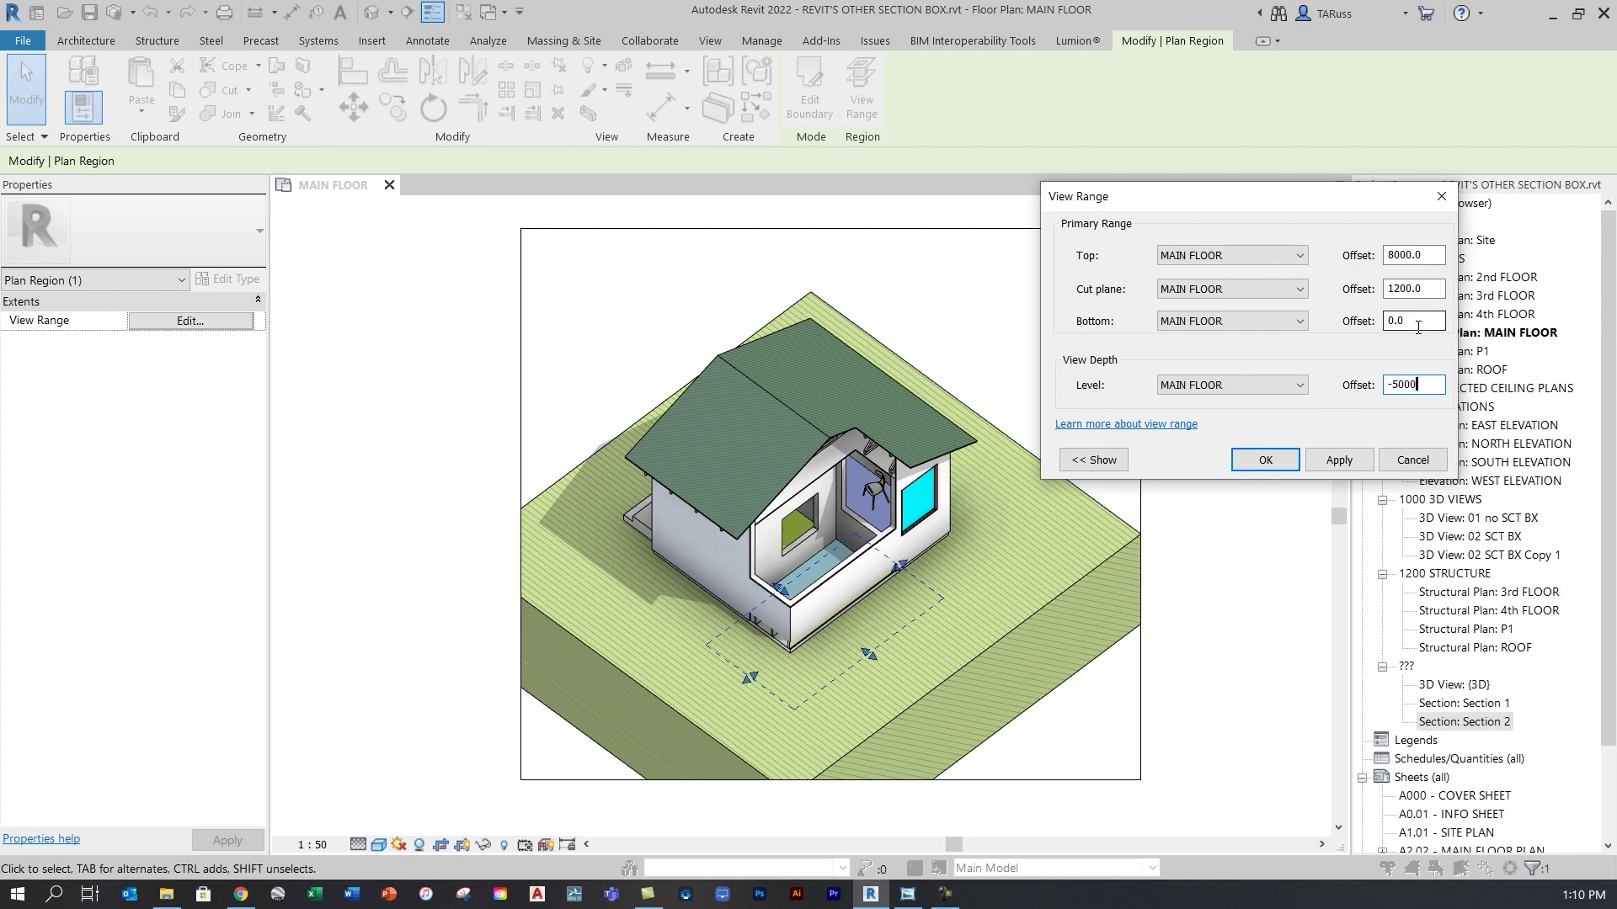
# Make the Bottom offset negative, apply, then set the Cut plane offset to -1500 and apply
pyautogui.moveTo(1434, 321); pyautogui.dragTo(1385, 323)
pyautogui.write('-5000')
pyautogui.click(1344, 462)
pyautogui.click(1344, 462)
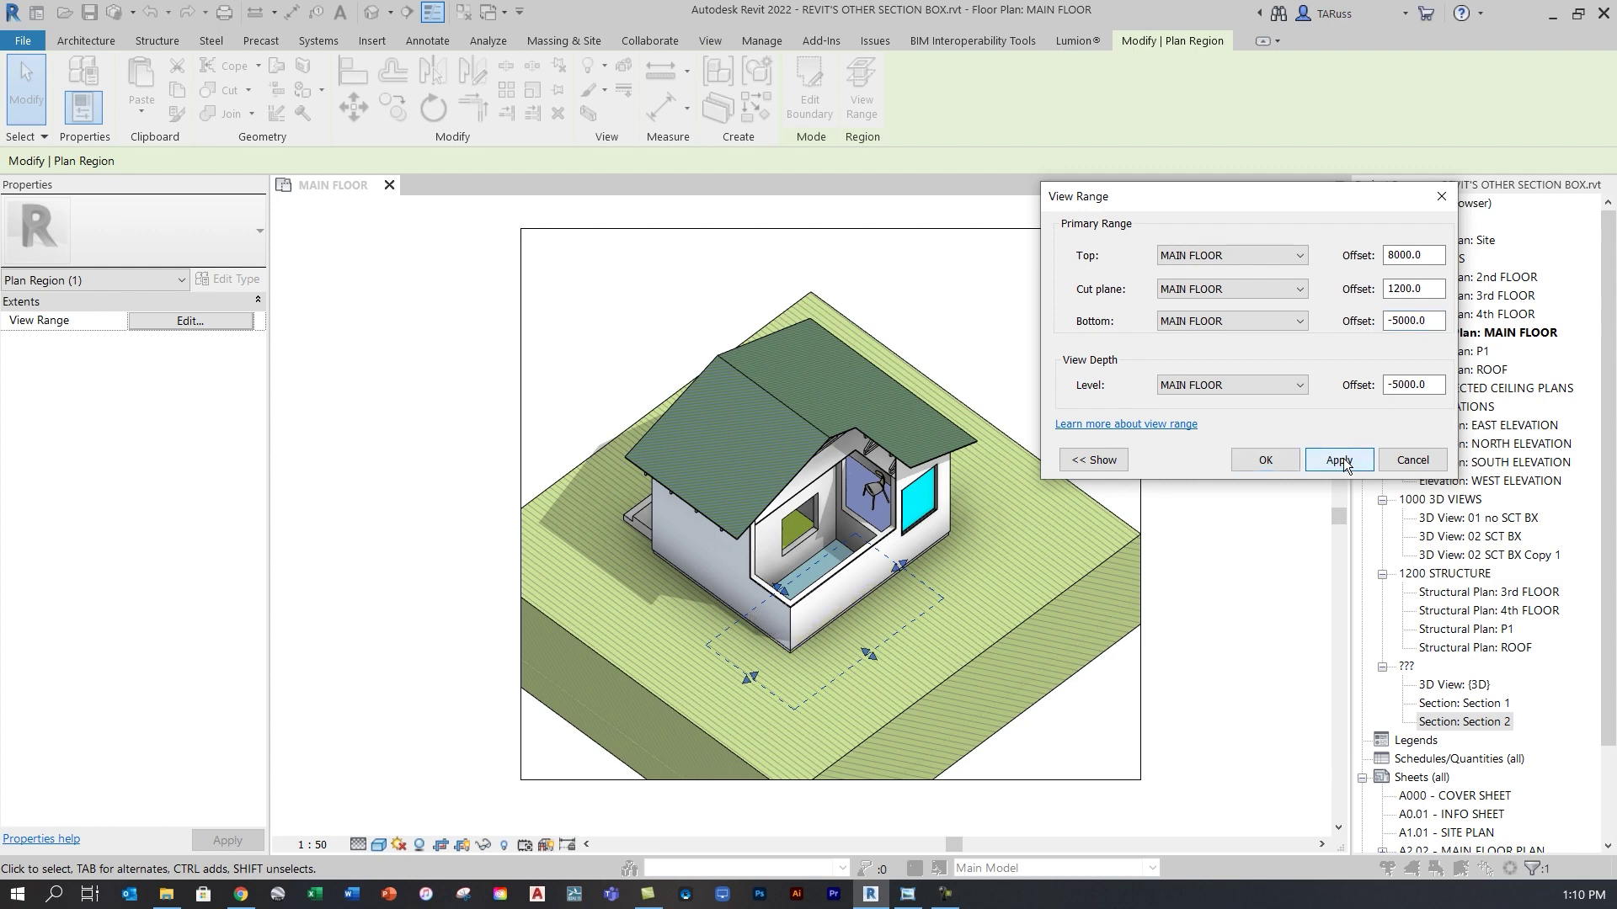
pyautogui.doubleClick(1434, 288)
pyautogui.write('-15')
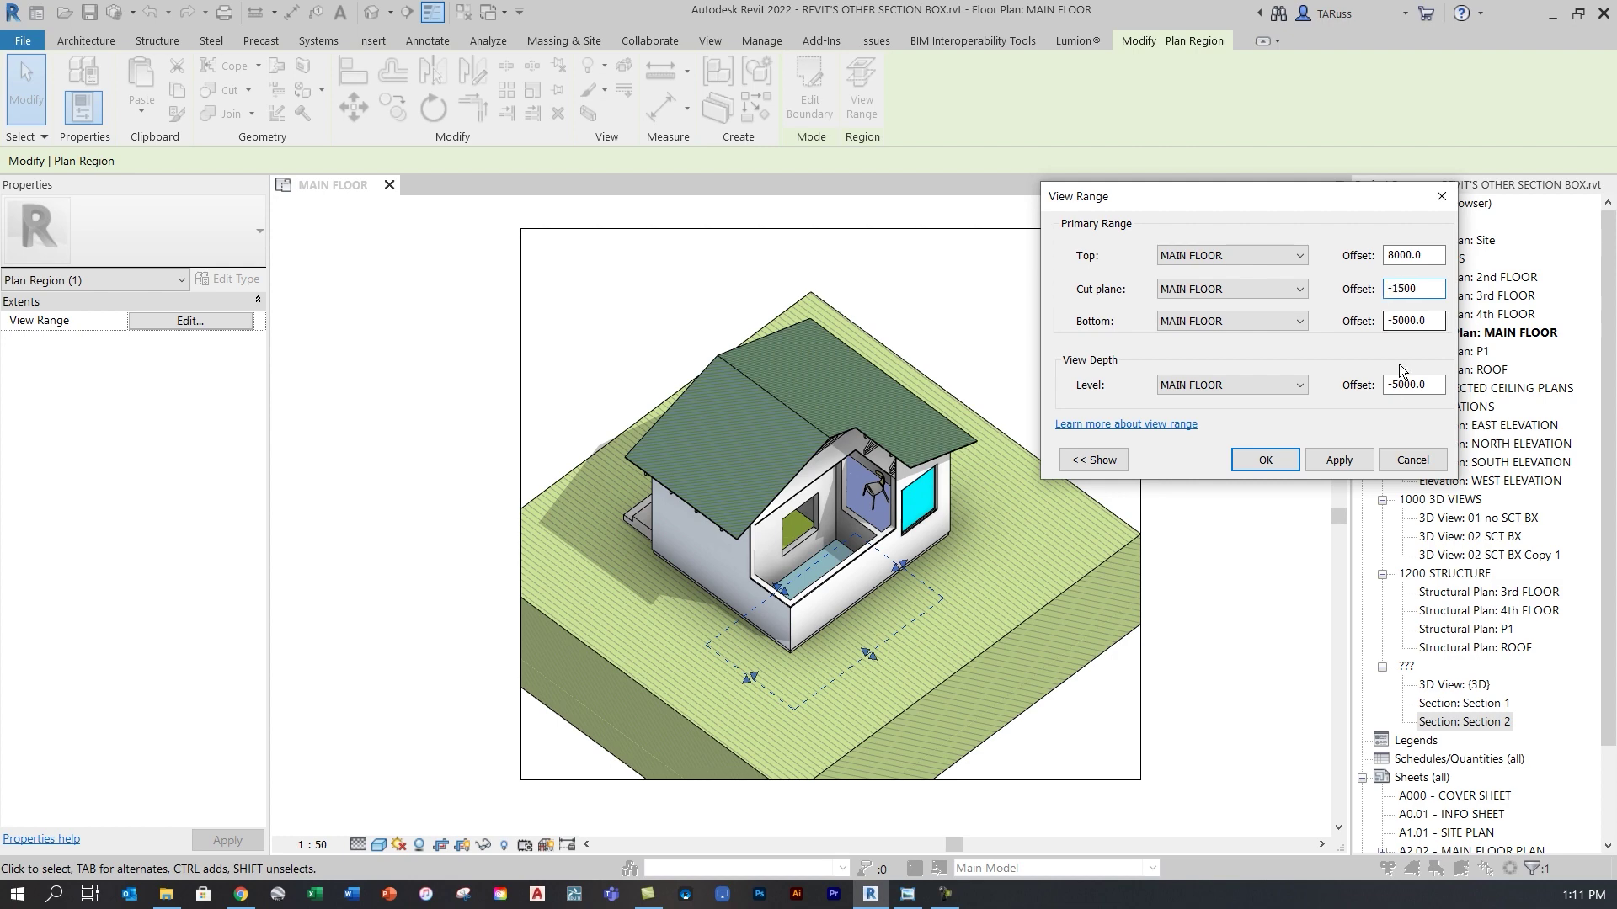
pyautogui.click(1339, 460)
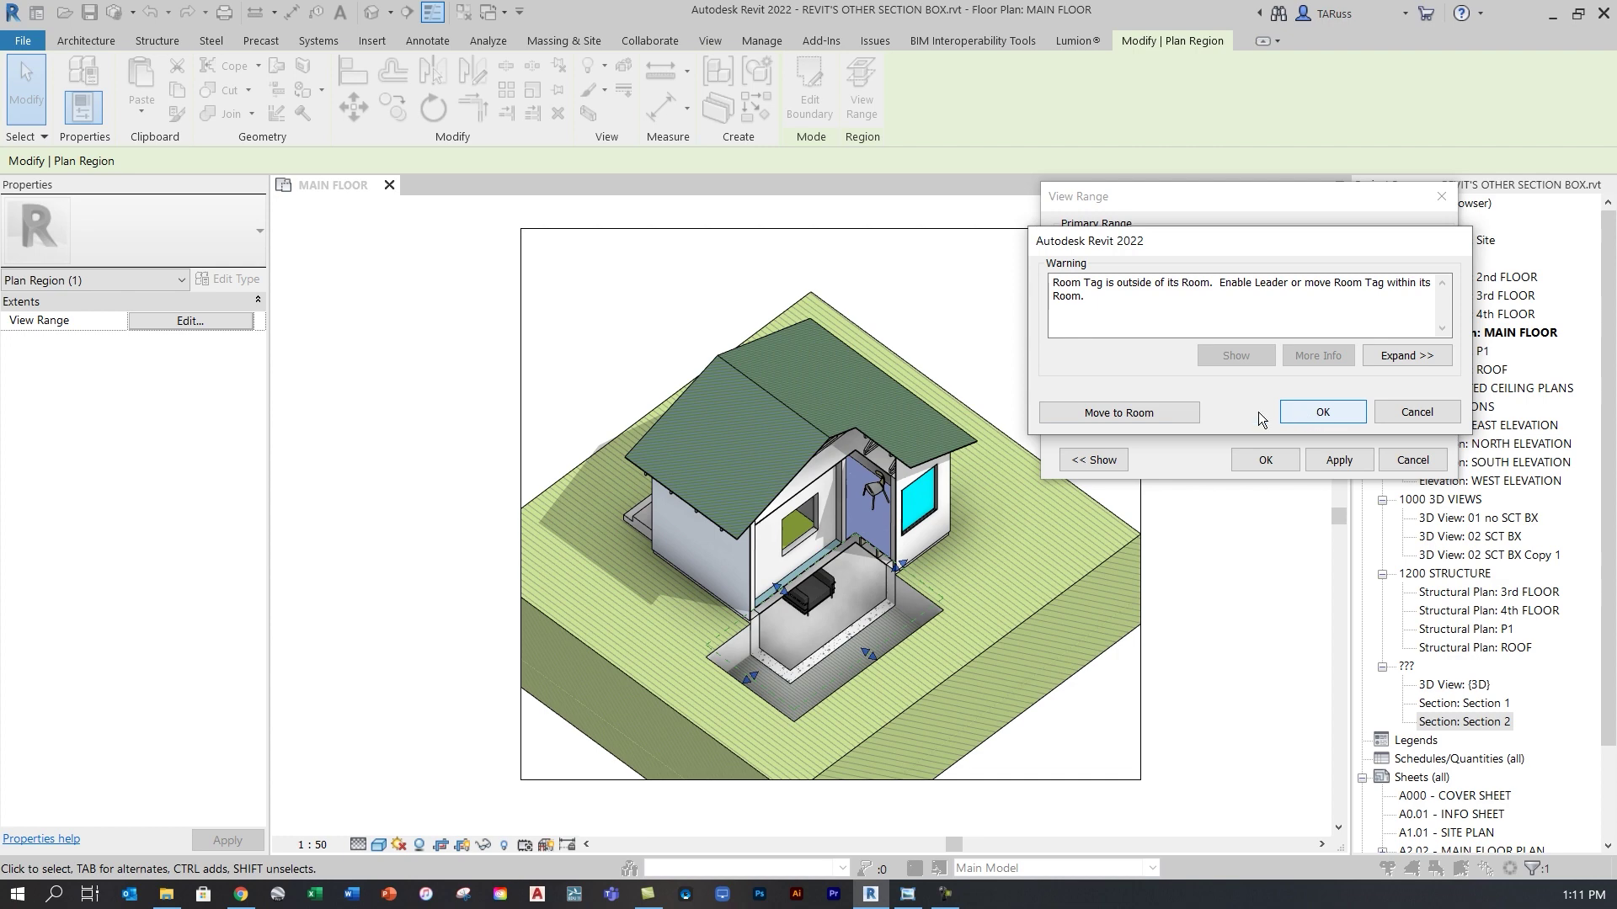
# Move the stray room tag back into its room and accept the View Range with OK
pyautogui.click(1128, 414)
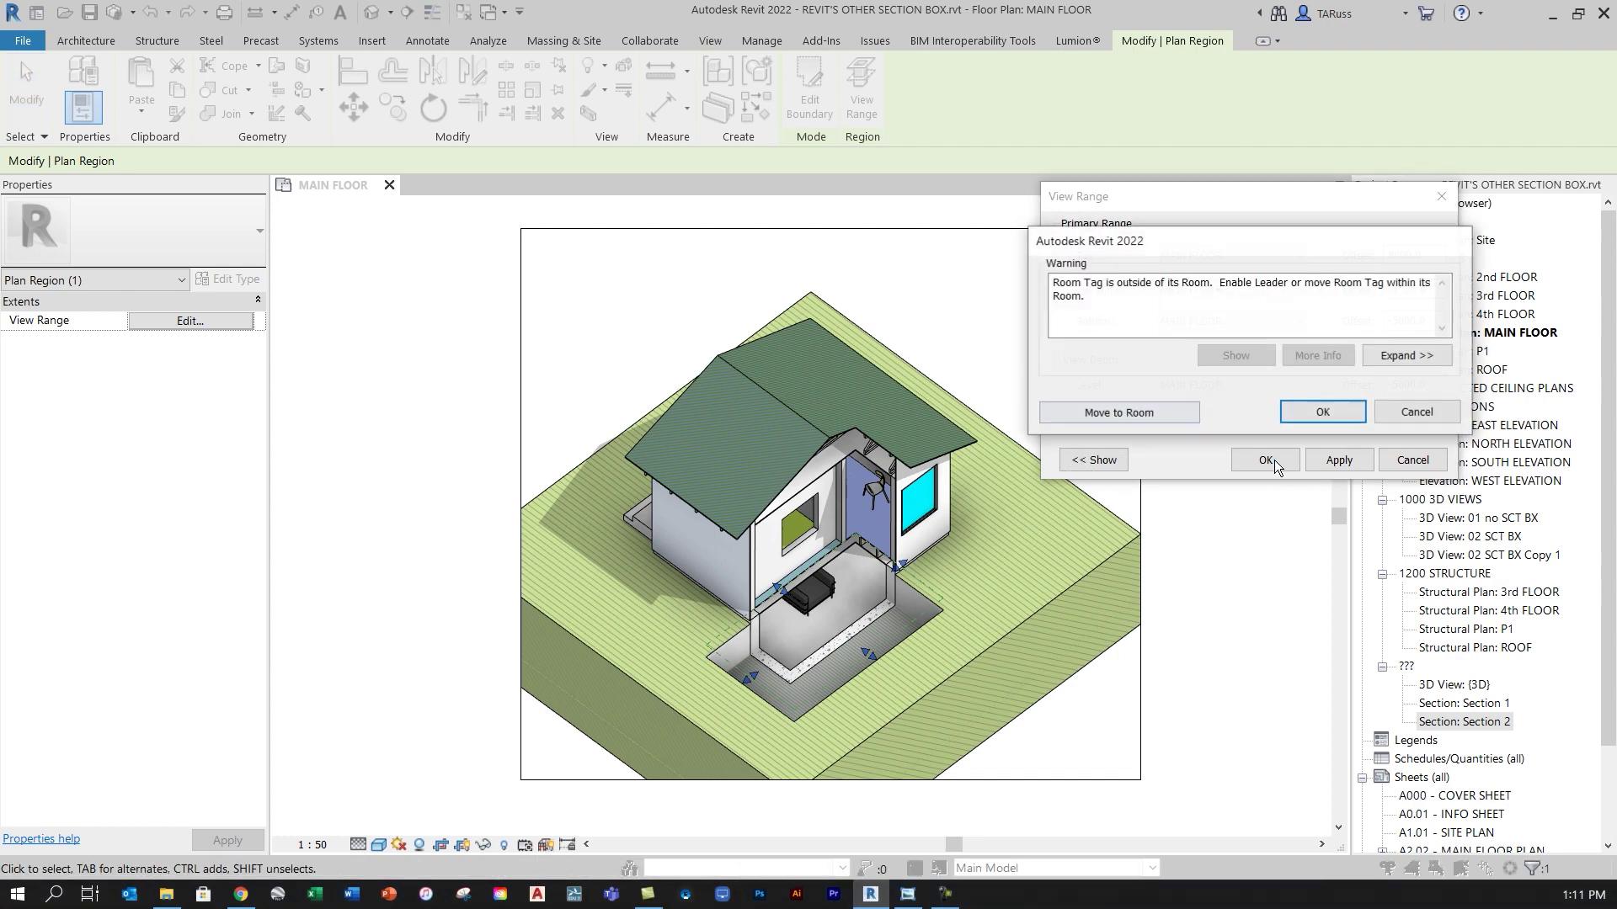
pyautogui.click(1145, 413)
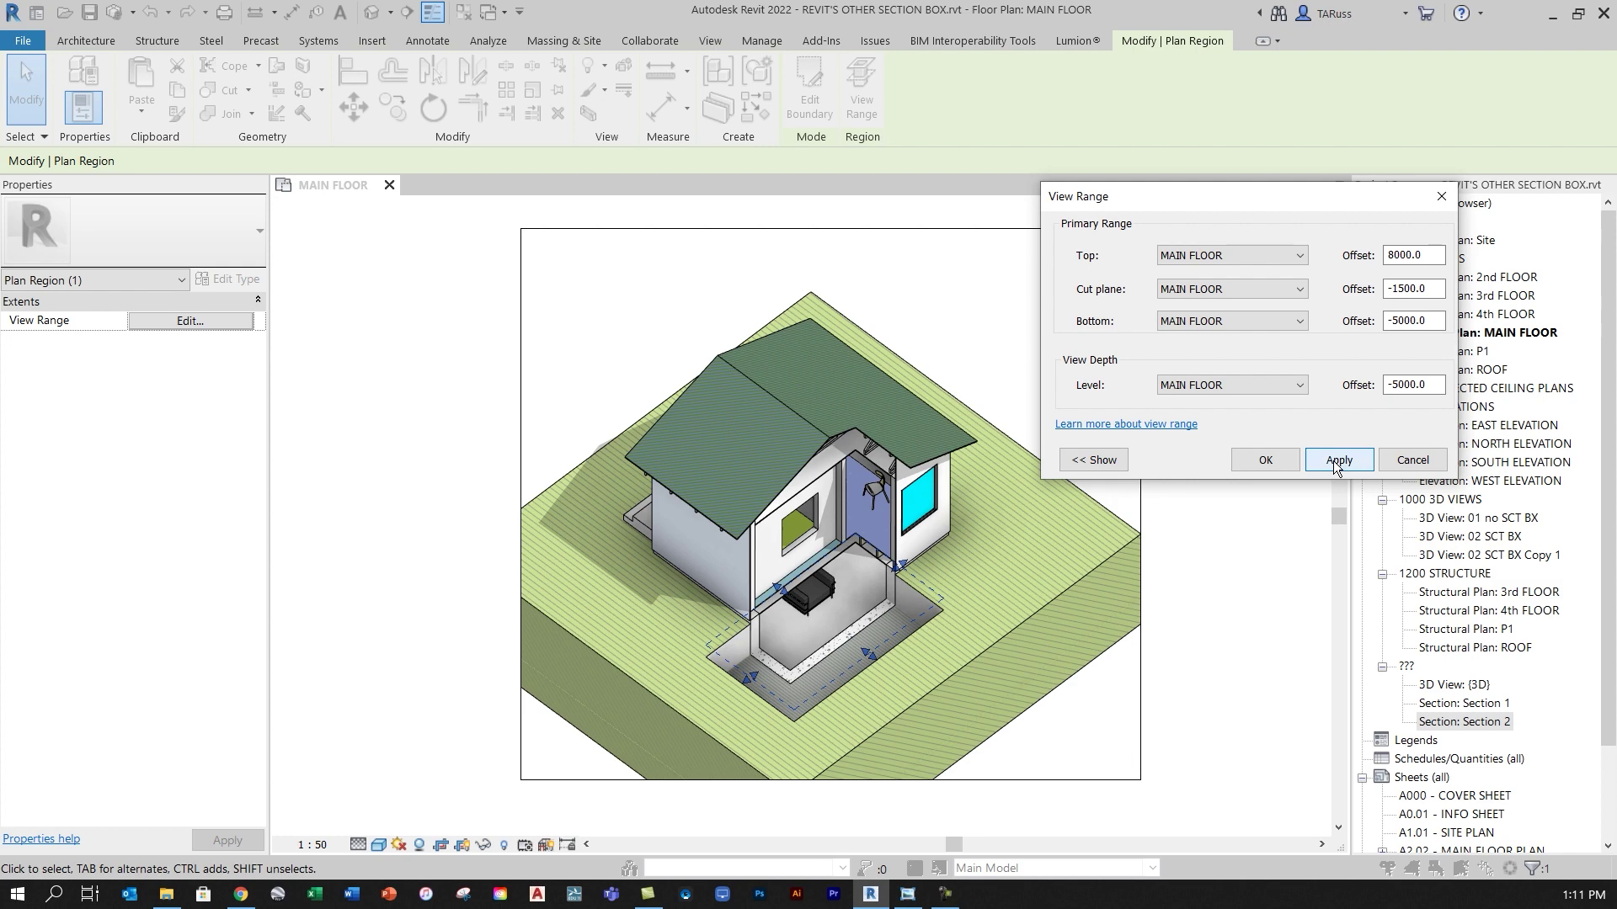
pyautogui.click(1264, 460)
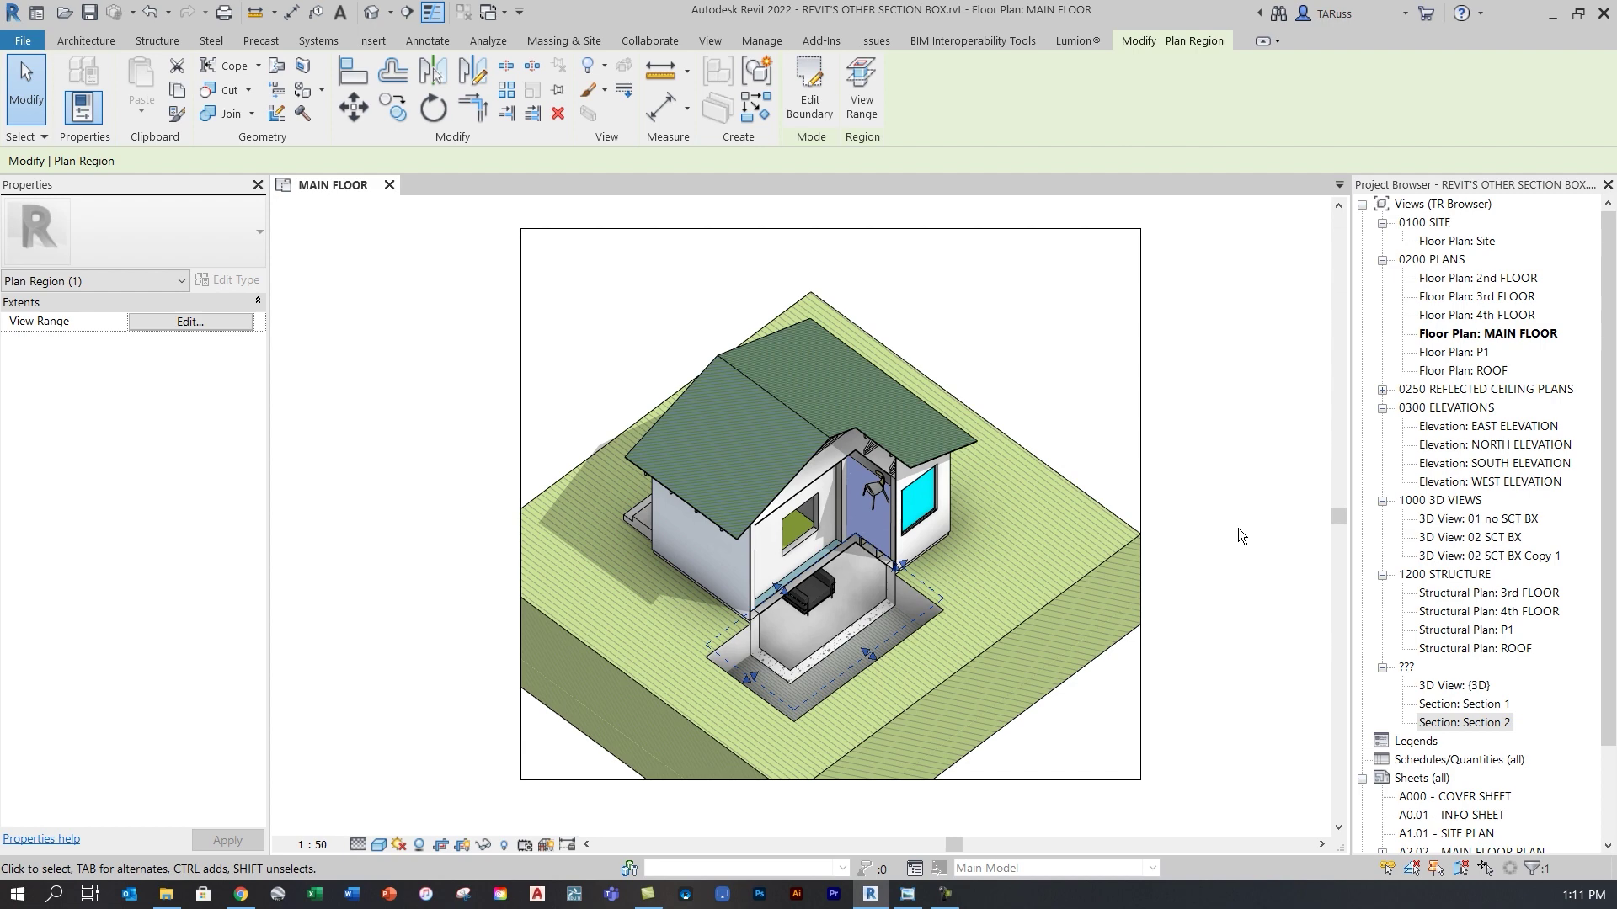
pyautogui.scroll(3, 796, 556)
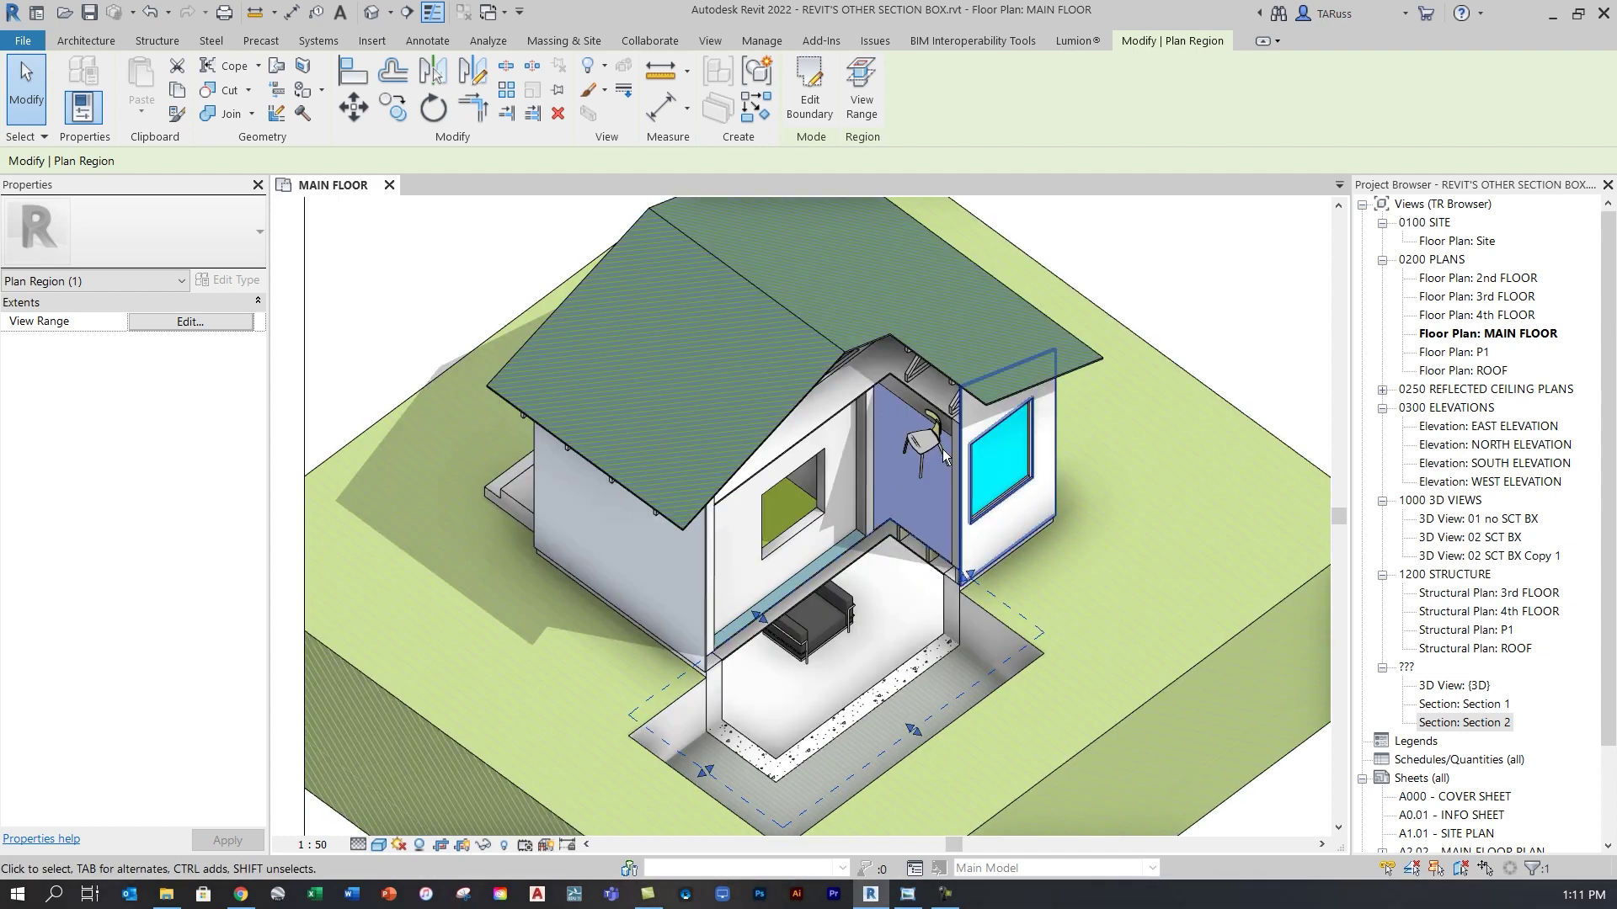
pyautogui.scroll(2, 985, 495)
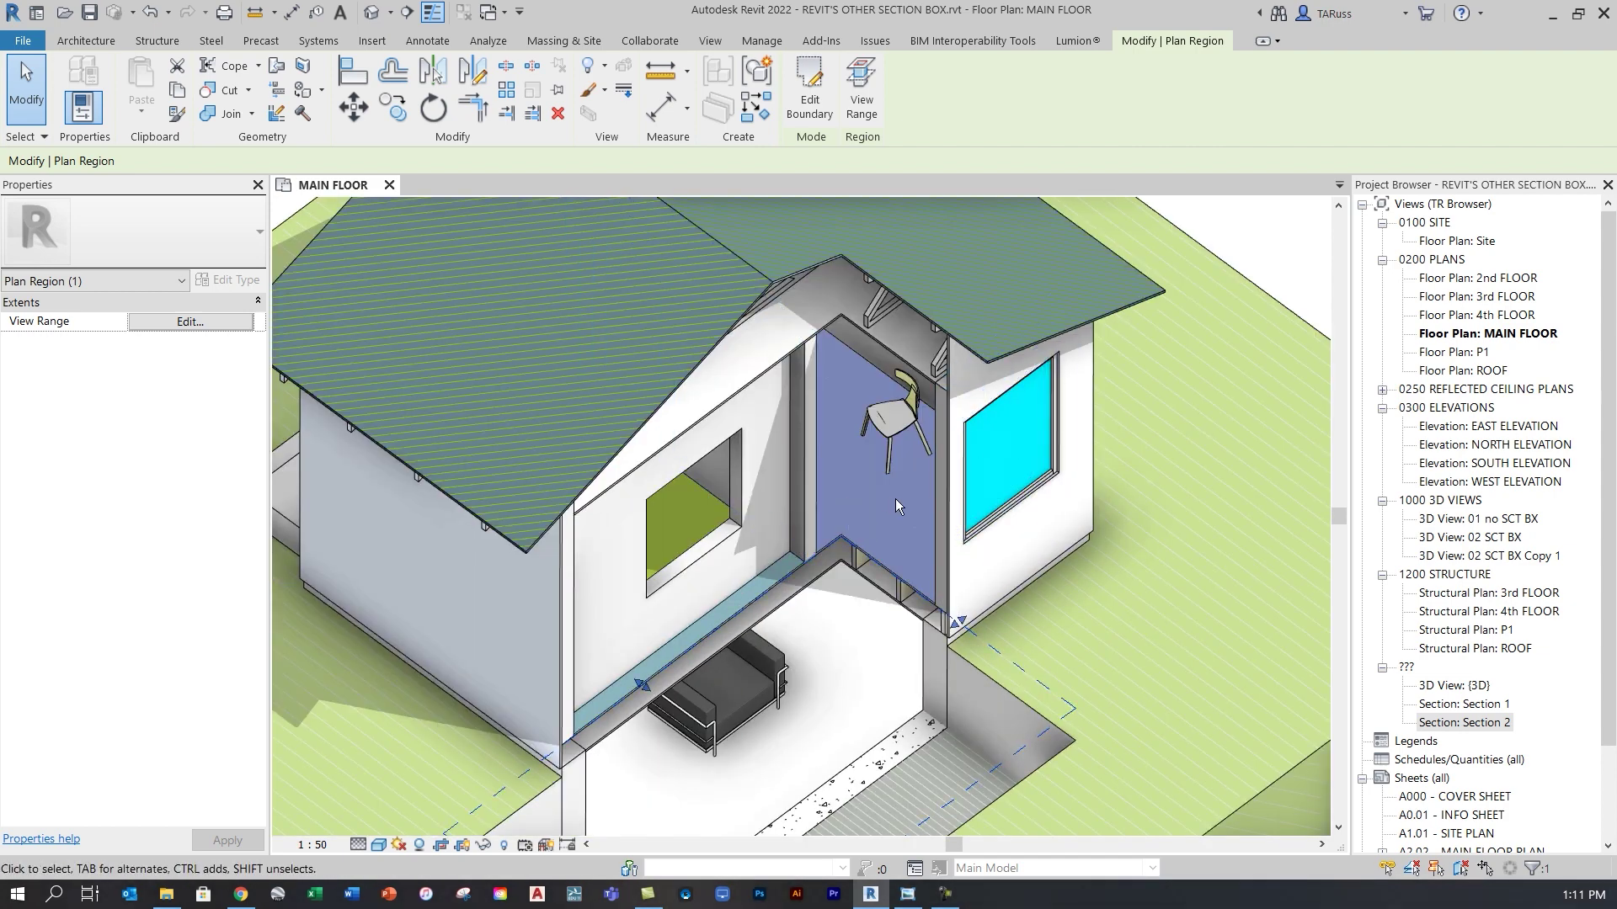
pyautogui.scroll(-5, 807, 463)
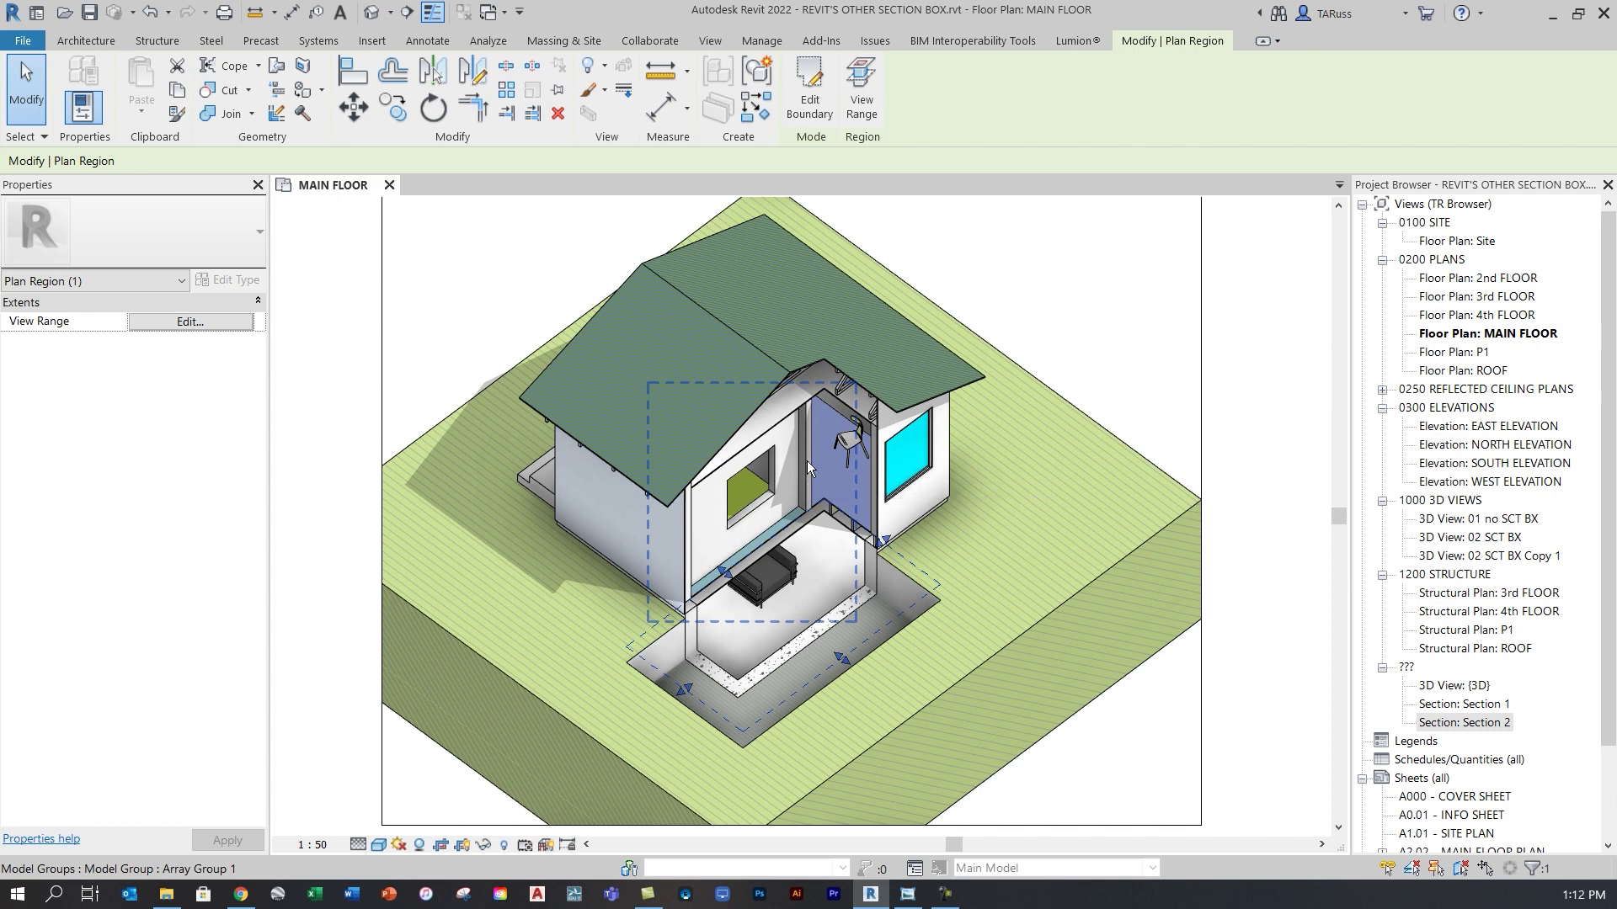
pyautogui.press('Escape')
pyautogui.scroll(-2, 1053, 436)
pyautogui.click(1199, 375)
pyautogui.moveTo(1199, 376); pyautogui.dragTo(1179, 467, button='middle')
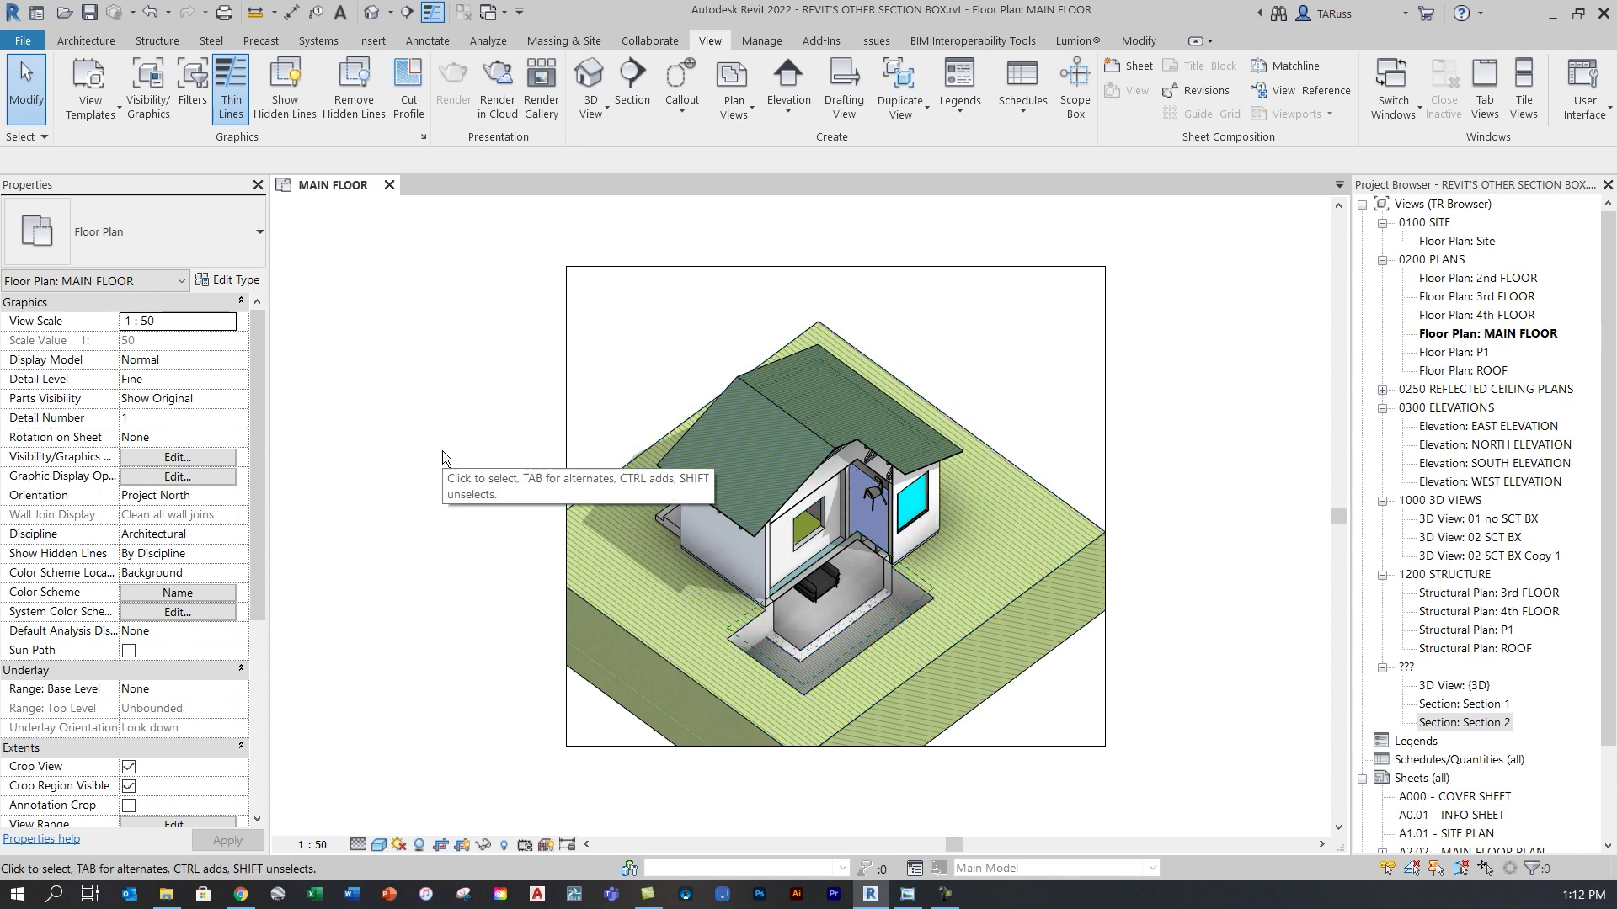
# In Graphic Display Options' Sun Settings, set Ground Plane at Level to P1, apply and confirm
pyautogui.click(145, 479)
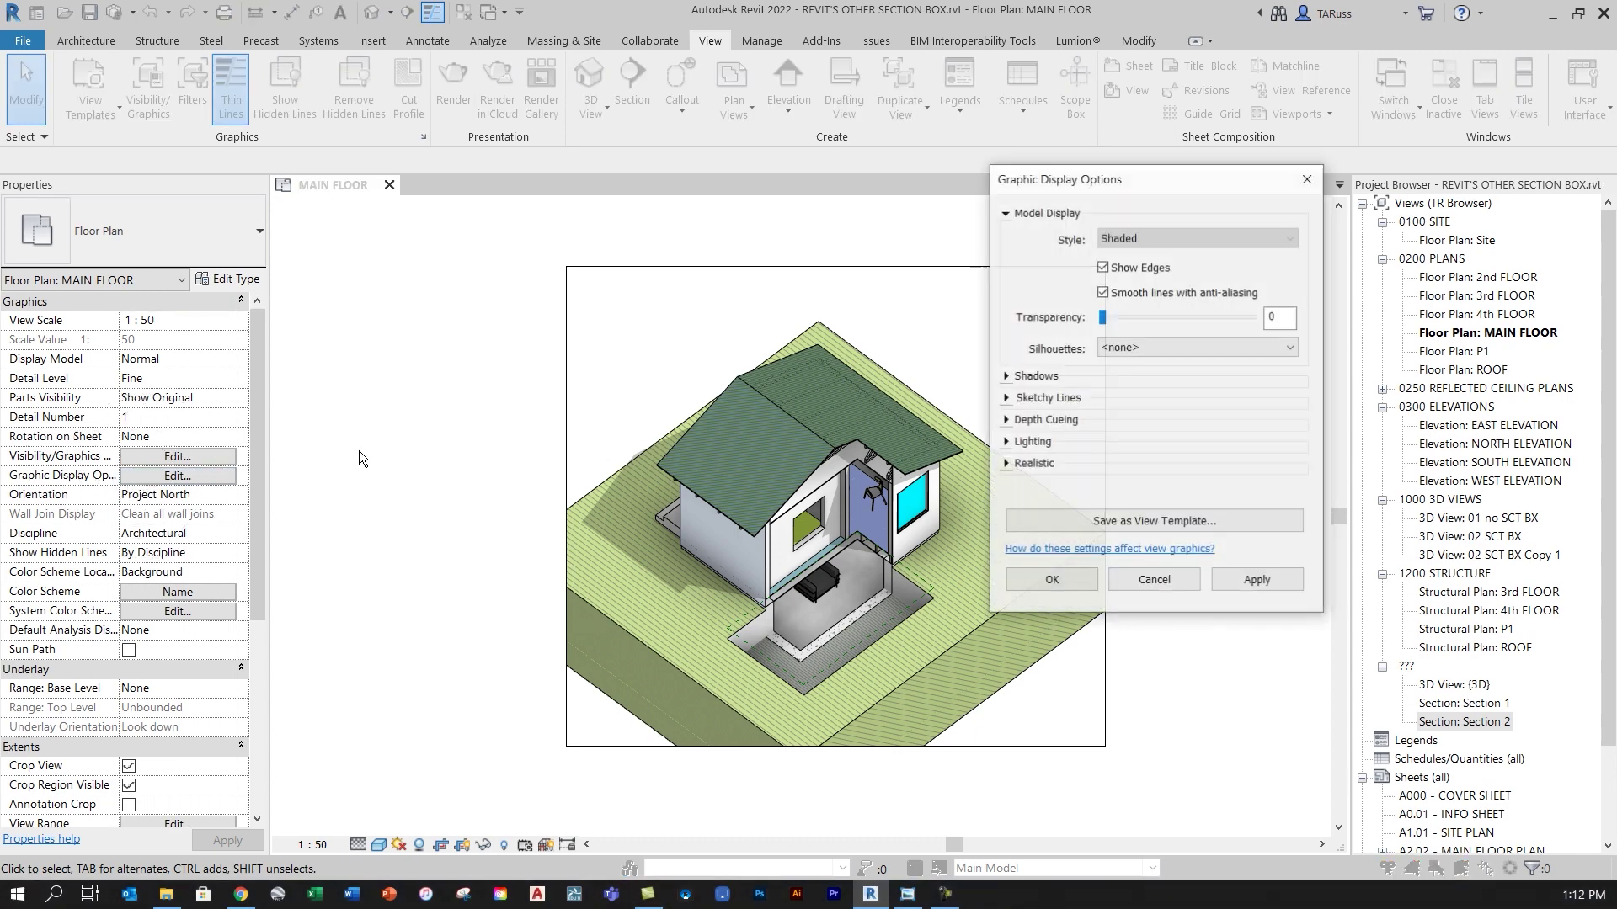
pyautogui.click(1006, 377)
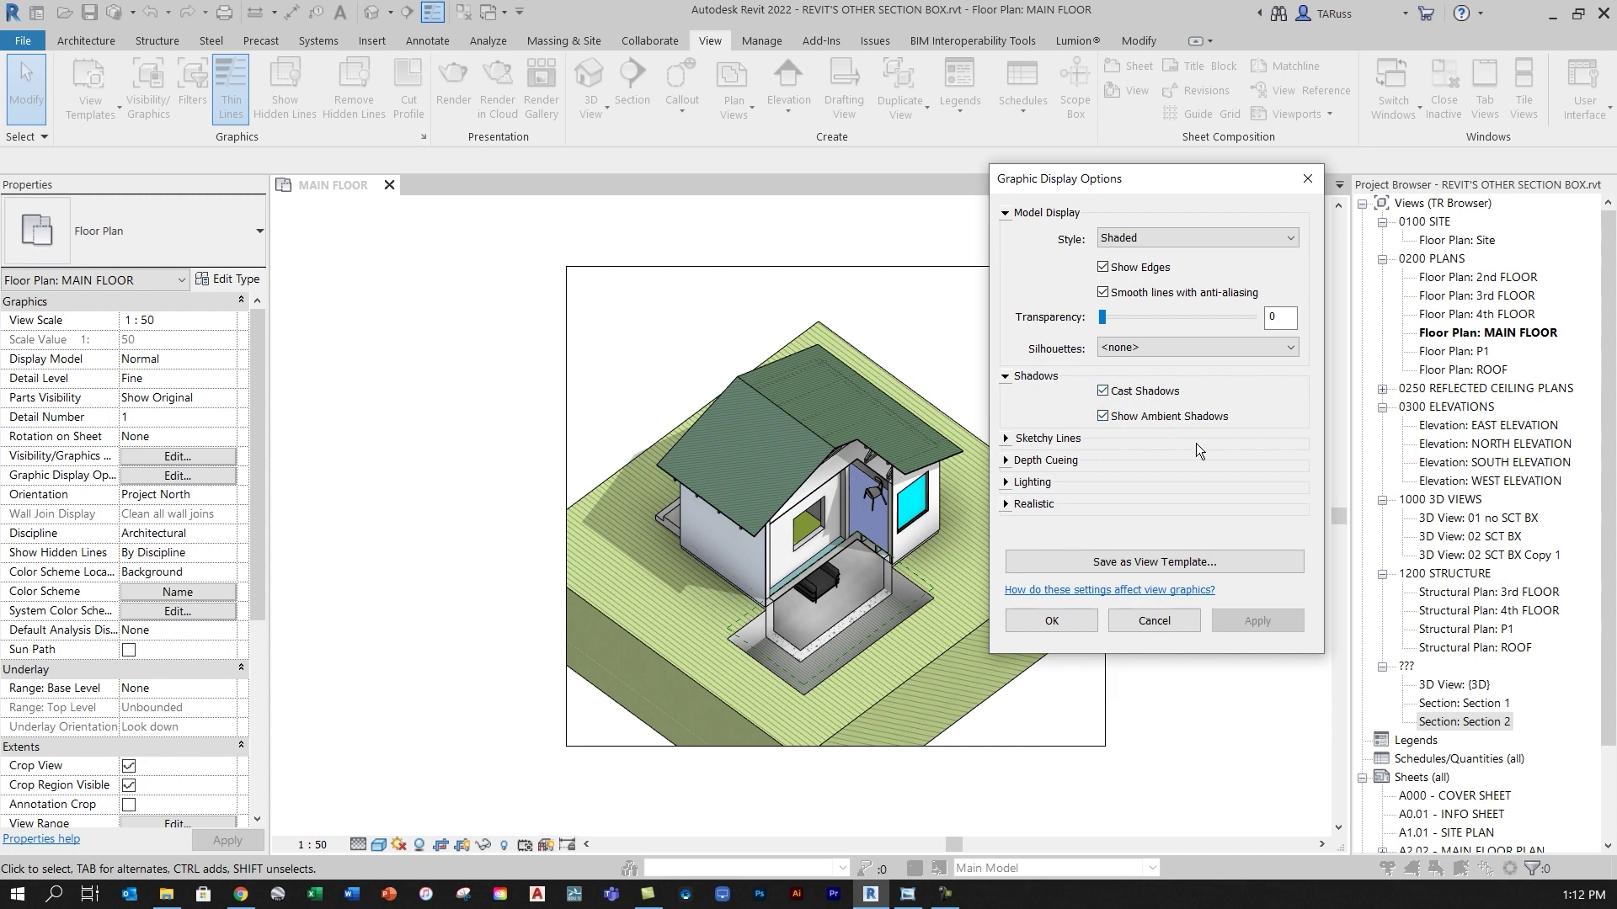
pyautogui.click(1010, 485)
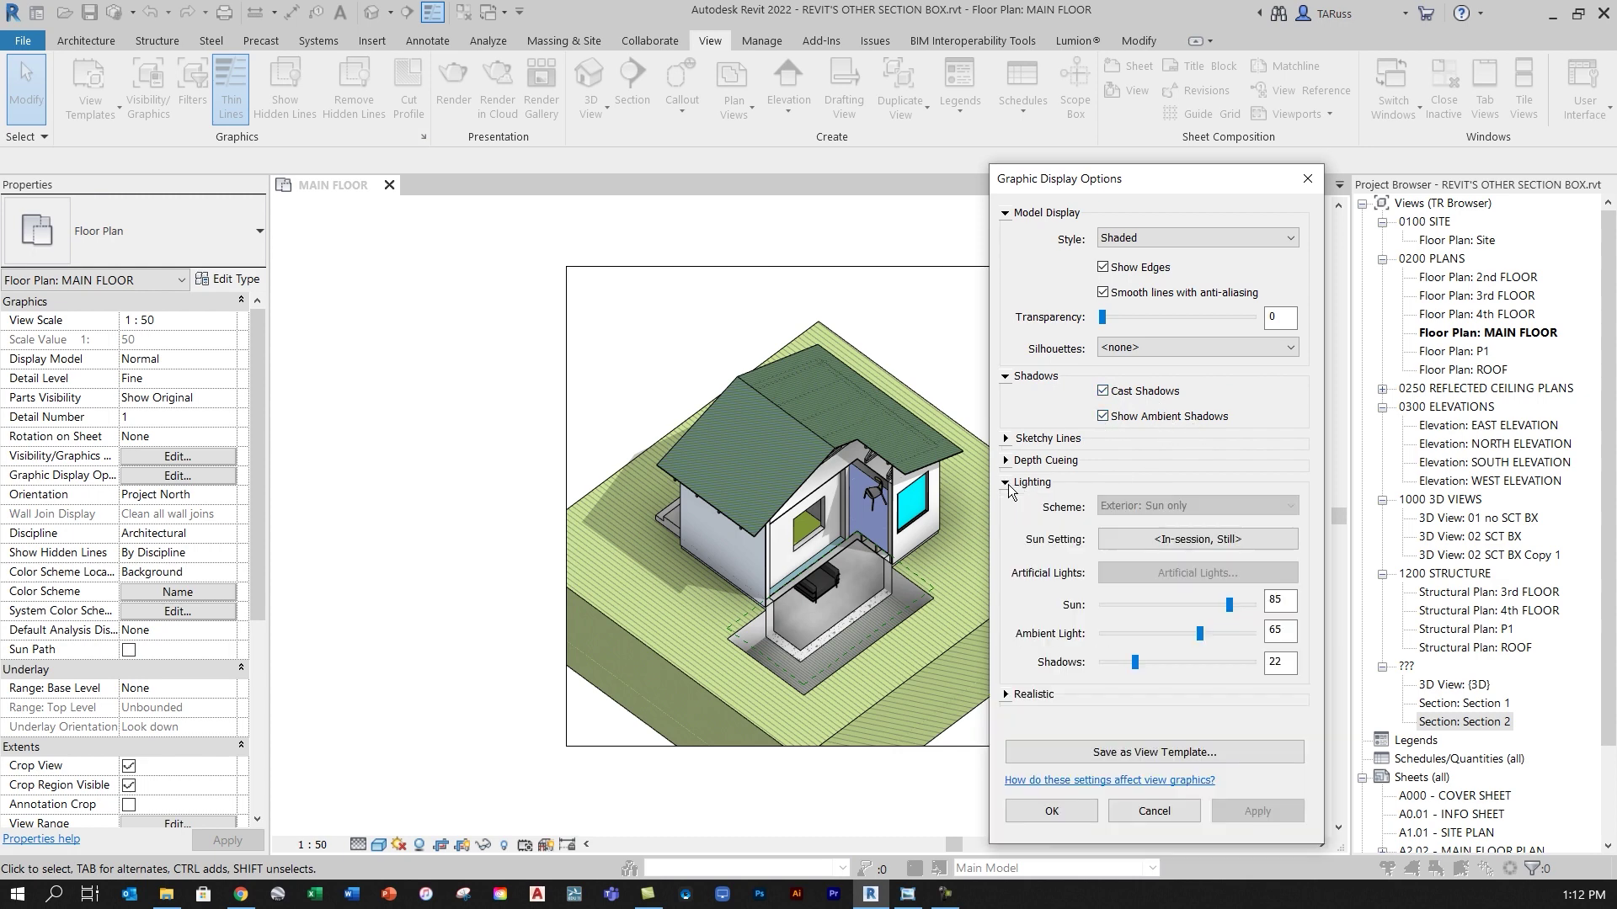
pyautogui.click(1165, 543)
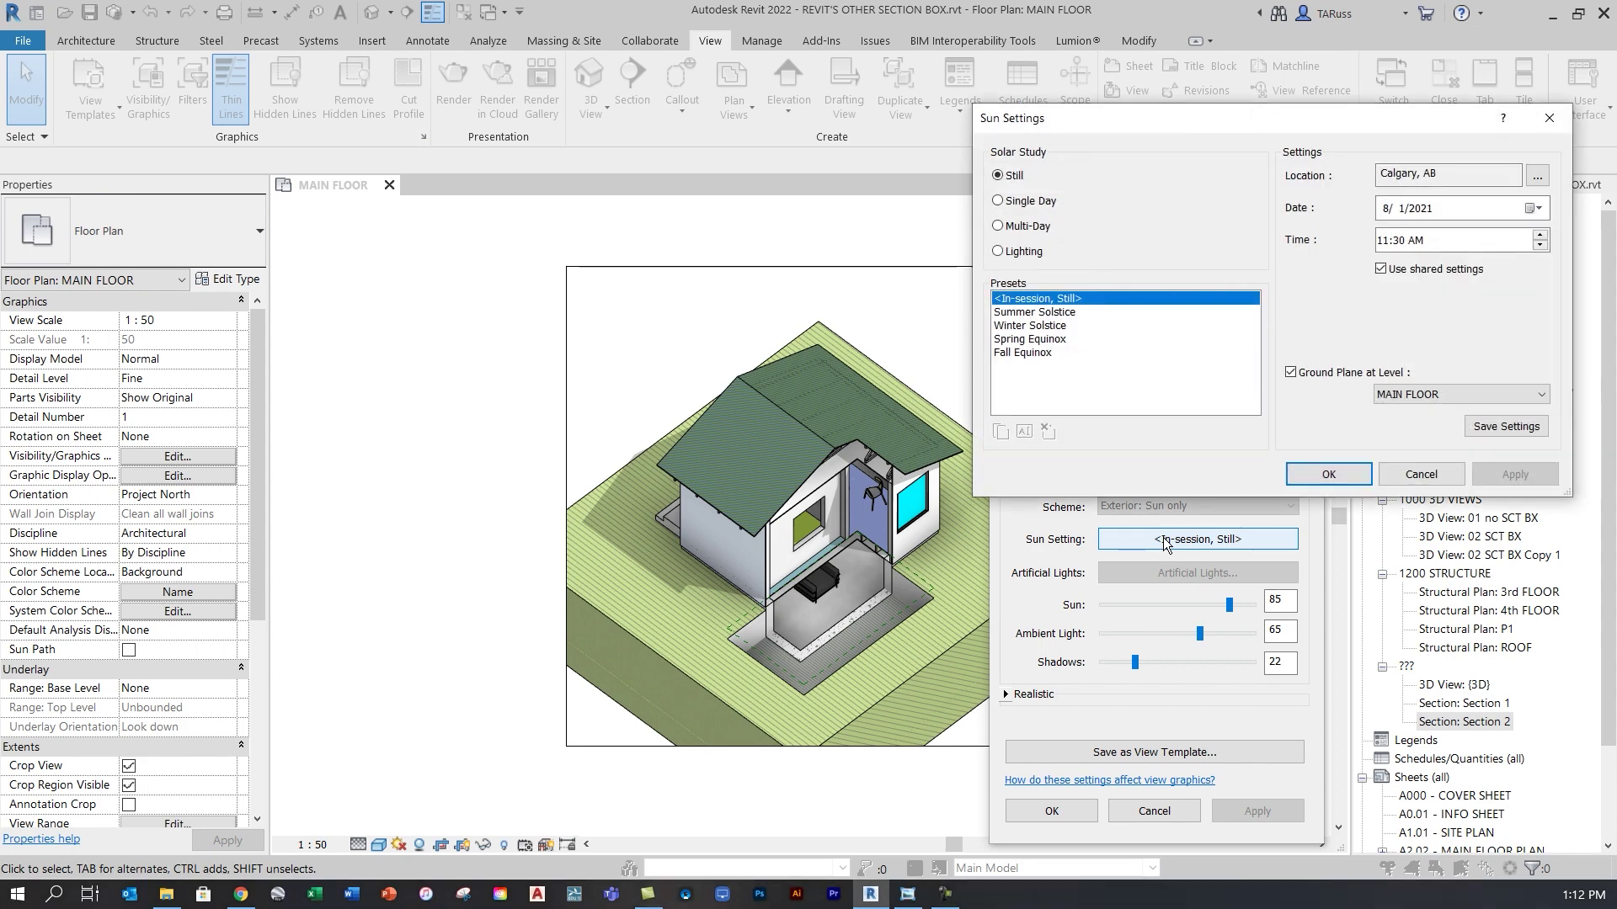
pyautogui.click(1420, 397)
pyautogui.click(1395, 413)
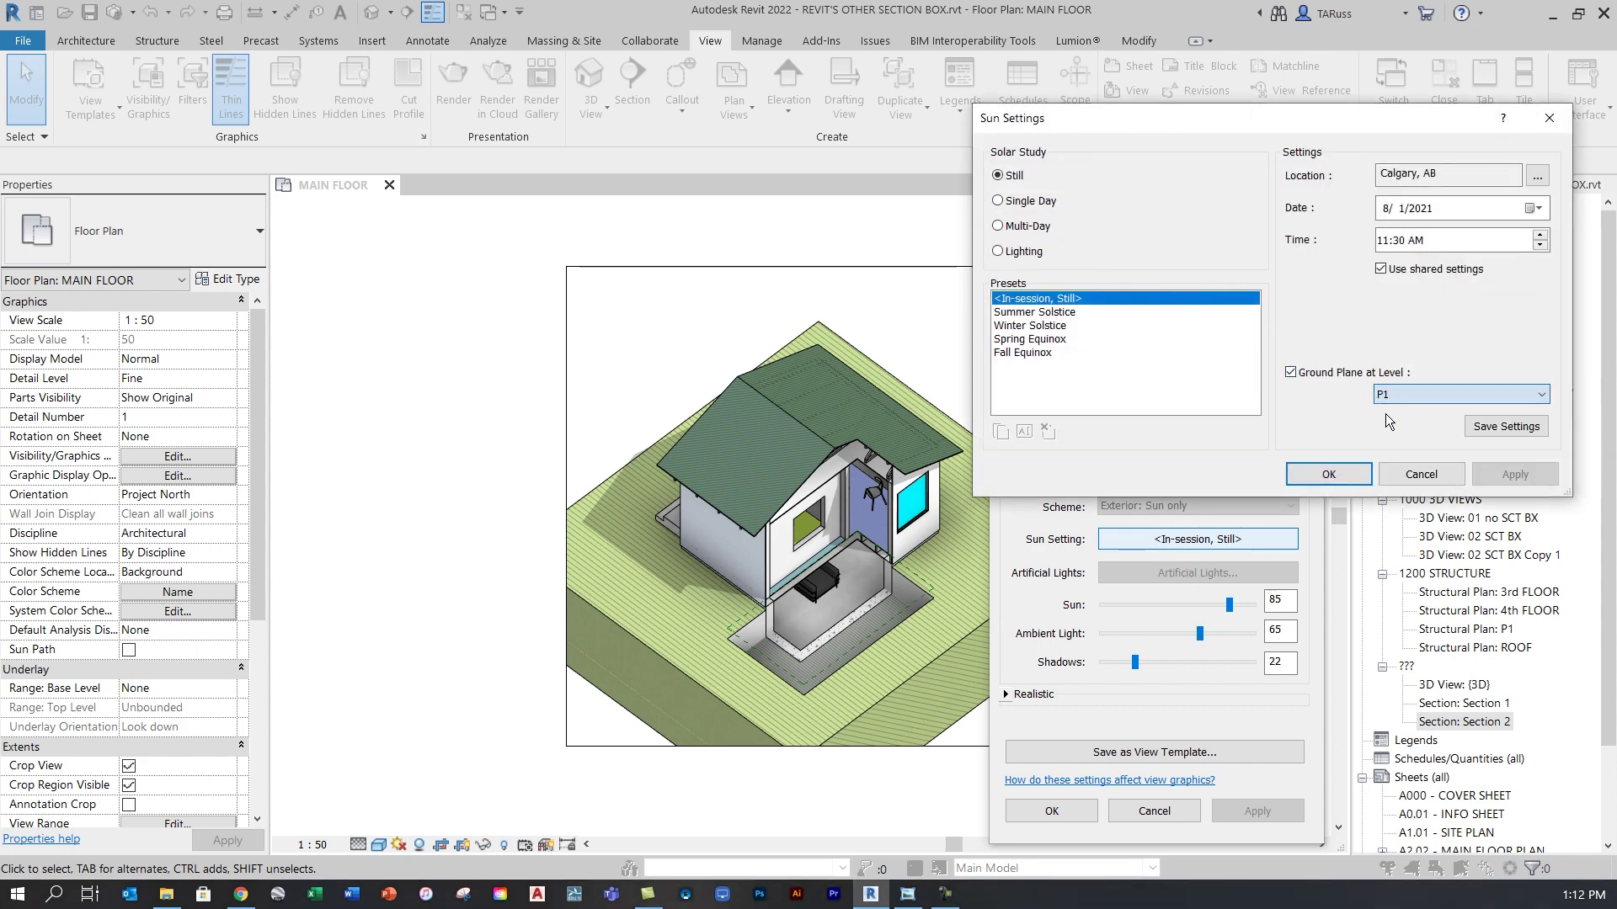
pyautogui.click(1515, 474)
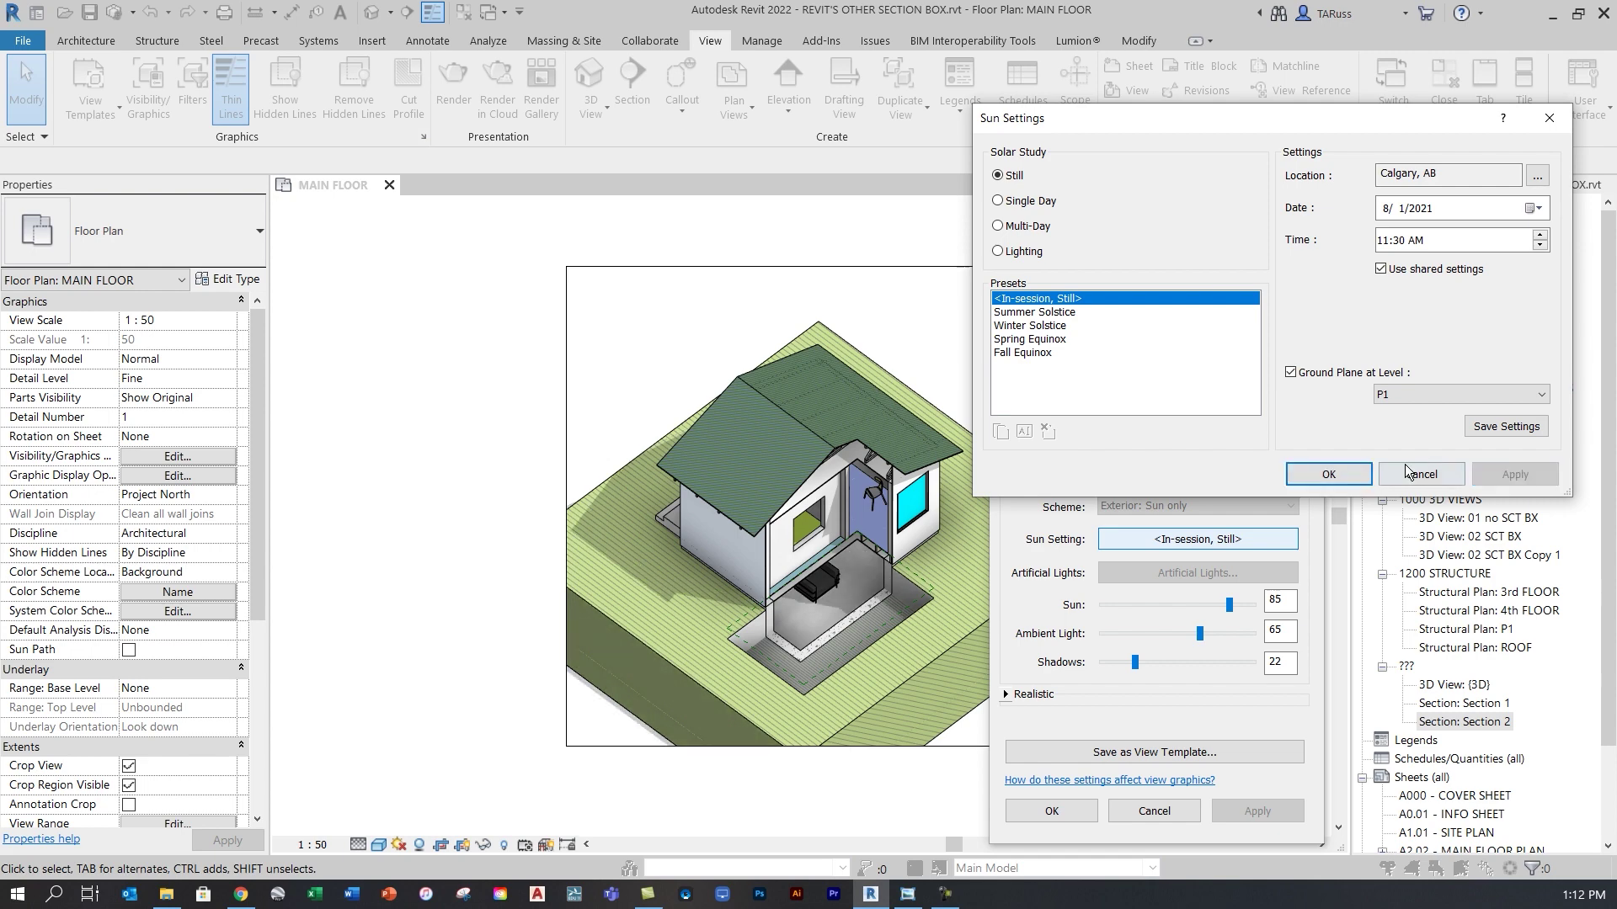
pyautogui.click(1328, 474)
pyautogui.click(1027, 813)
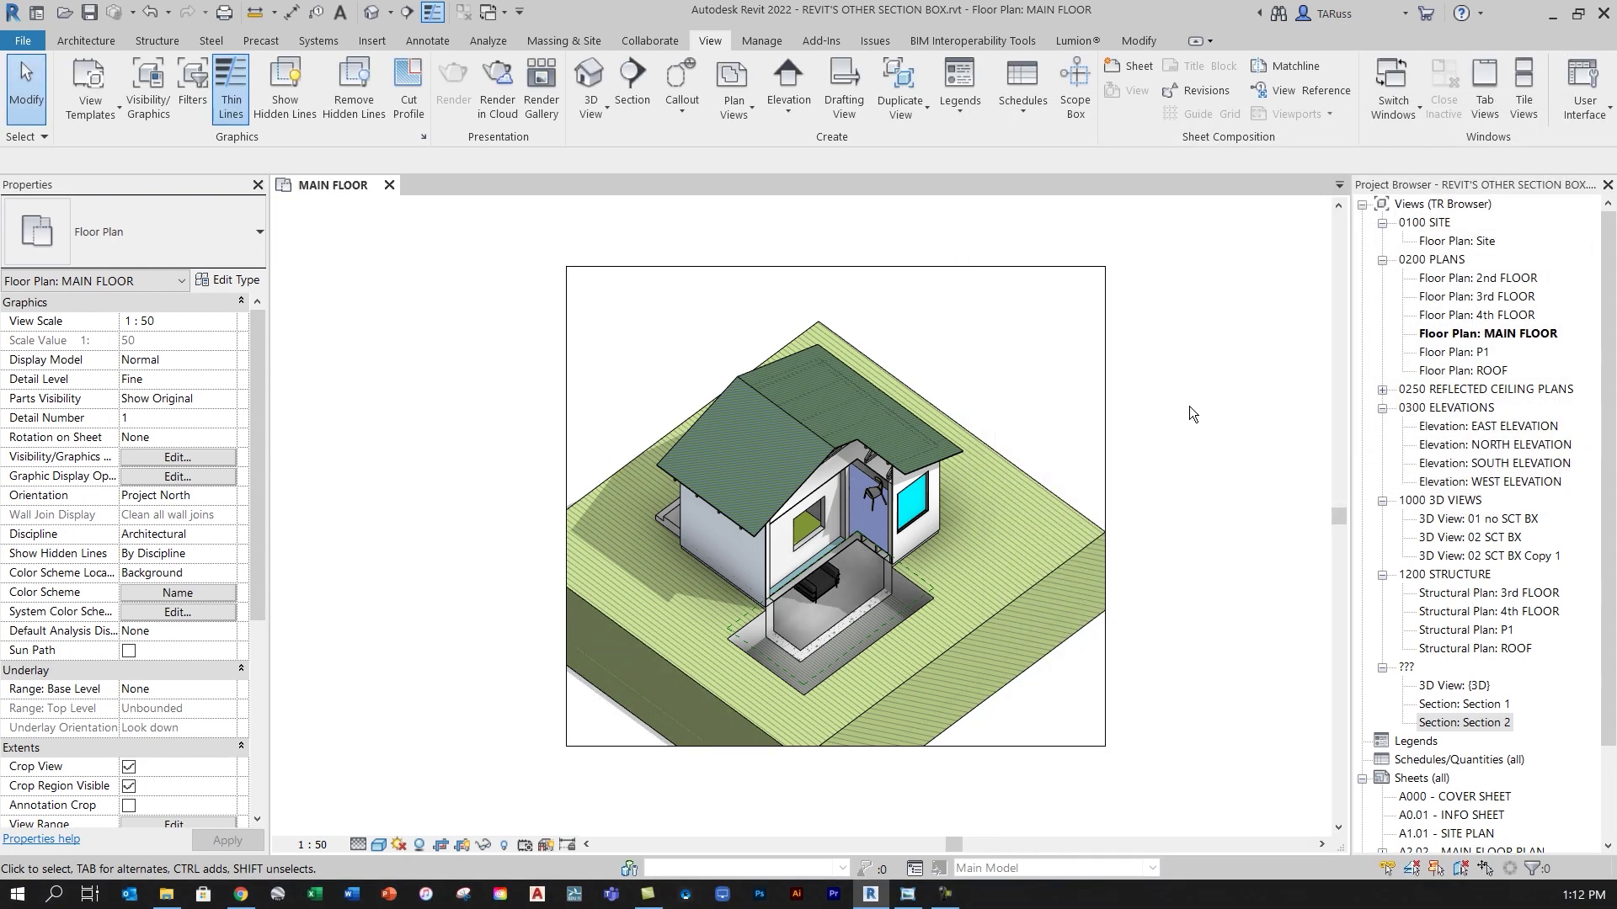
pyautogui.scroll(2, 834, 619)
# Drag the crop region's right edge inward to trim the view
pyautogui.scroll(-3, 820, 623)
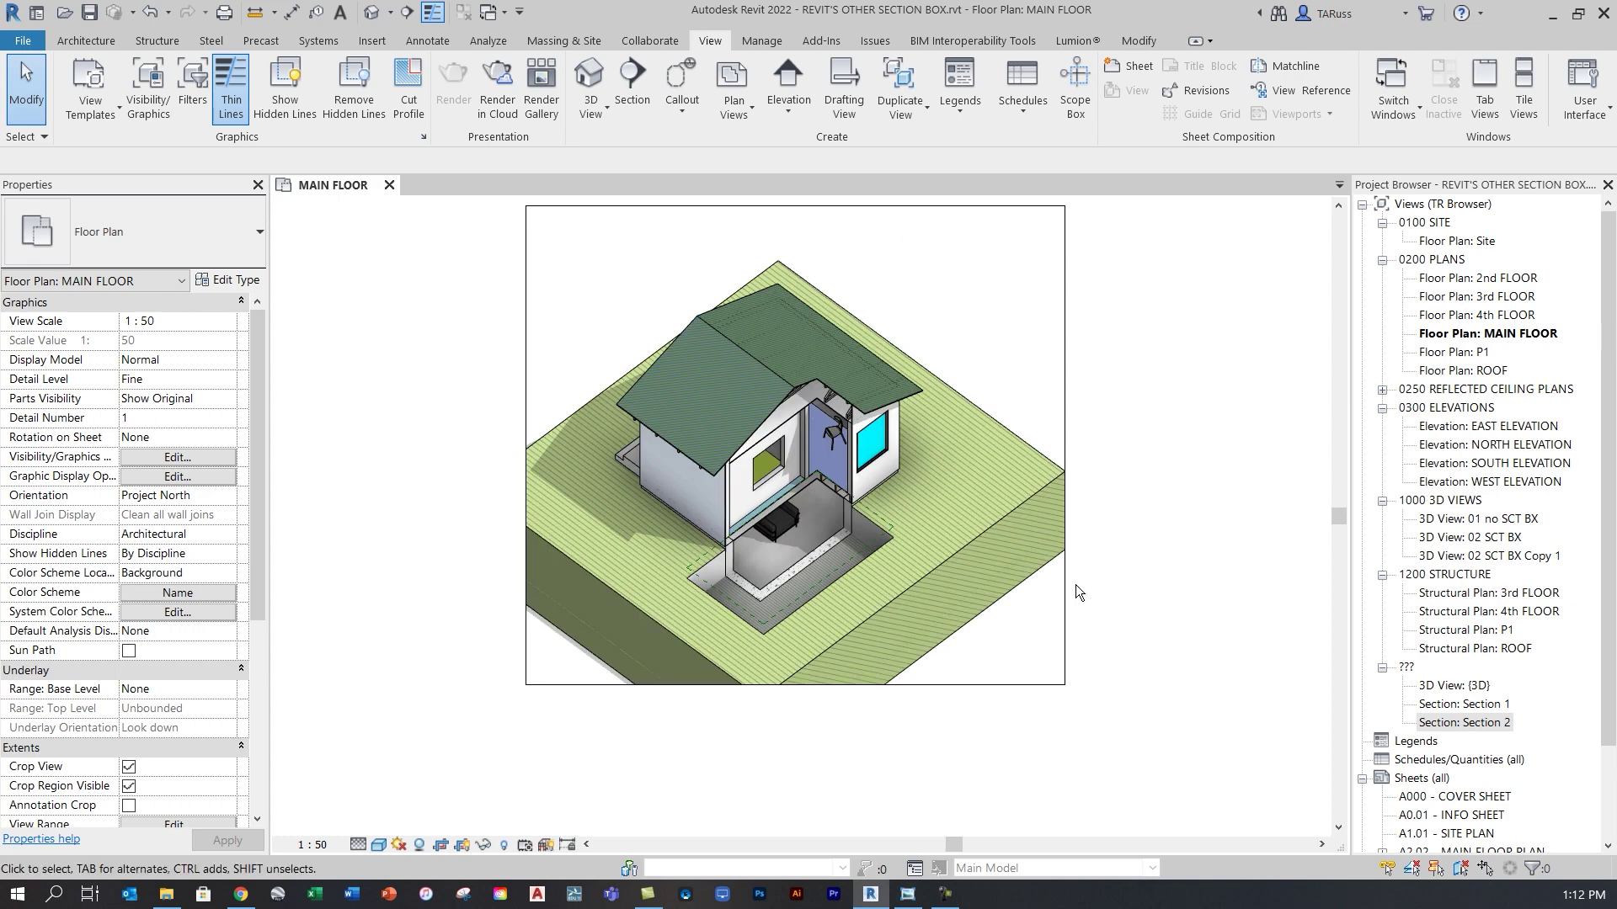
pyautogui.click(1065, 613)
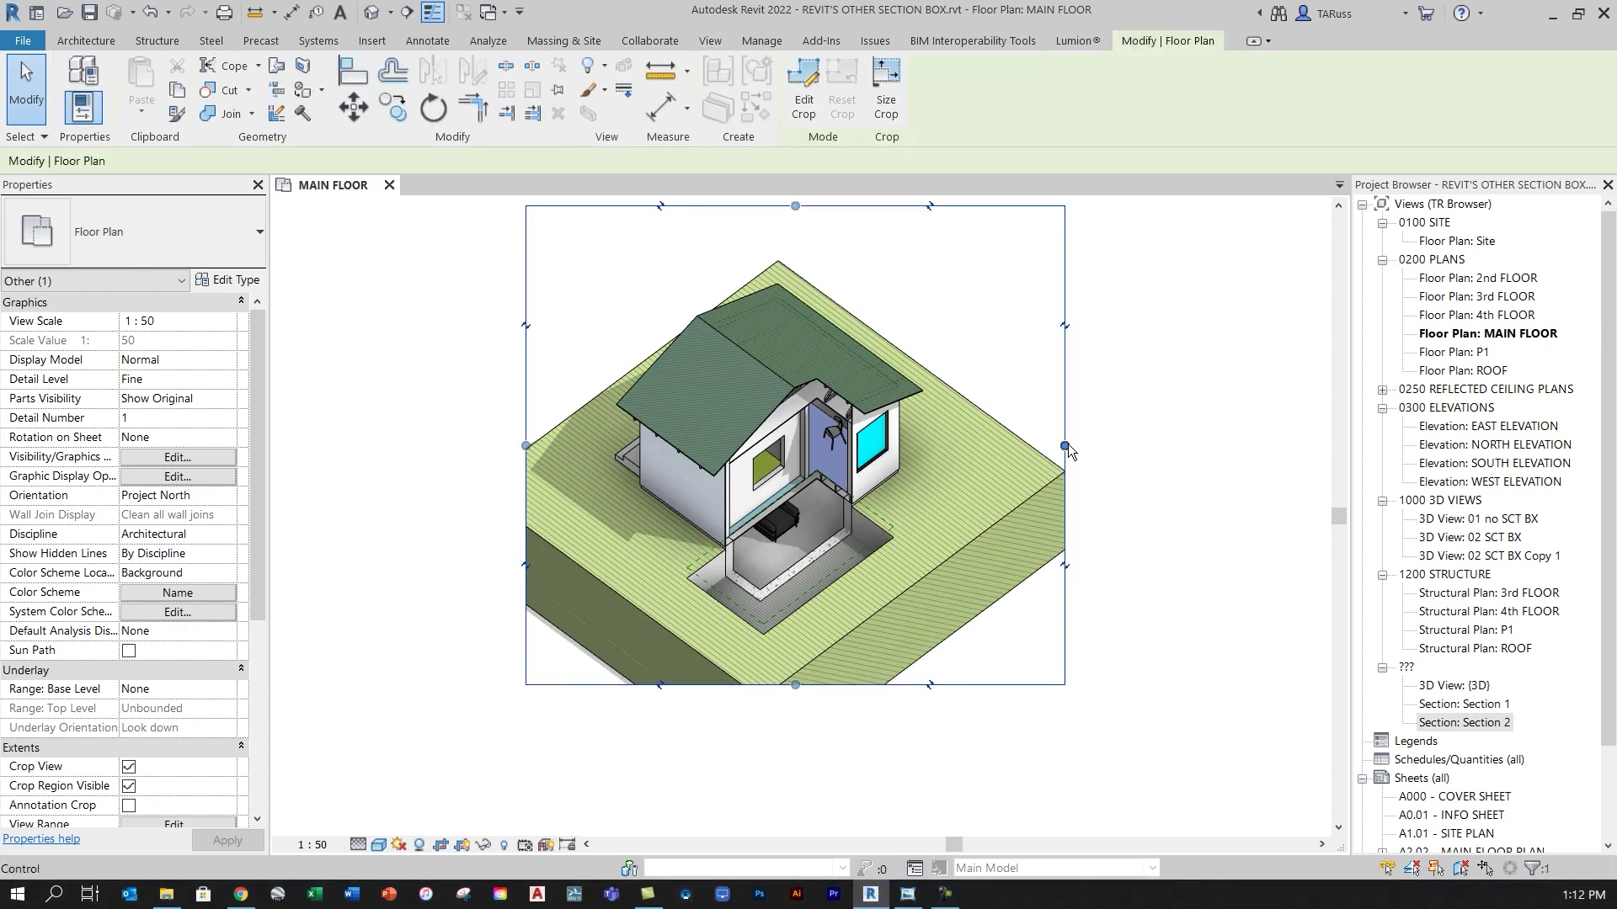
pyautogui.moveTo(1064, 446); pyautogui.dragTo(1005, 446)
pyautogui.press('Escape')
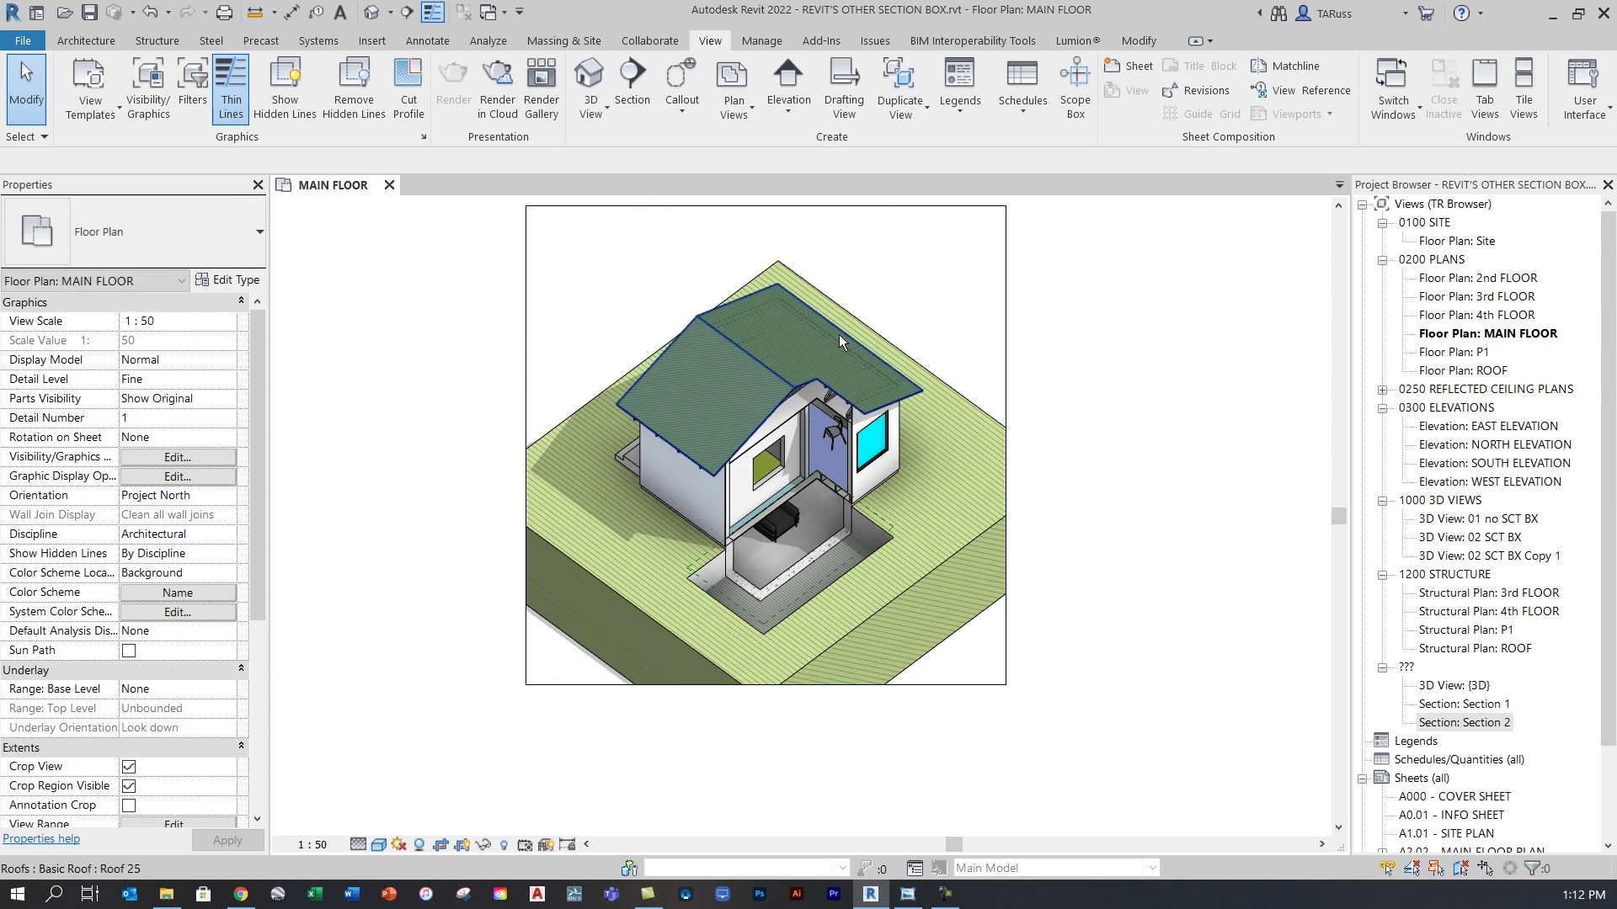
# Override the roof's graphics by element with 36 surface transparency
pyautogui.click(756, 356)
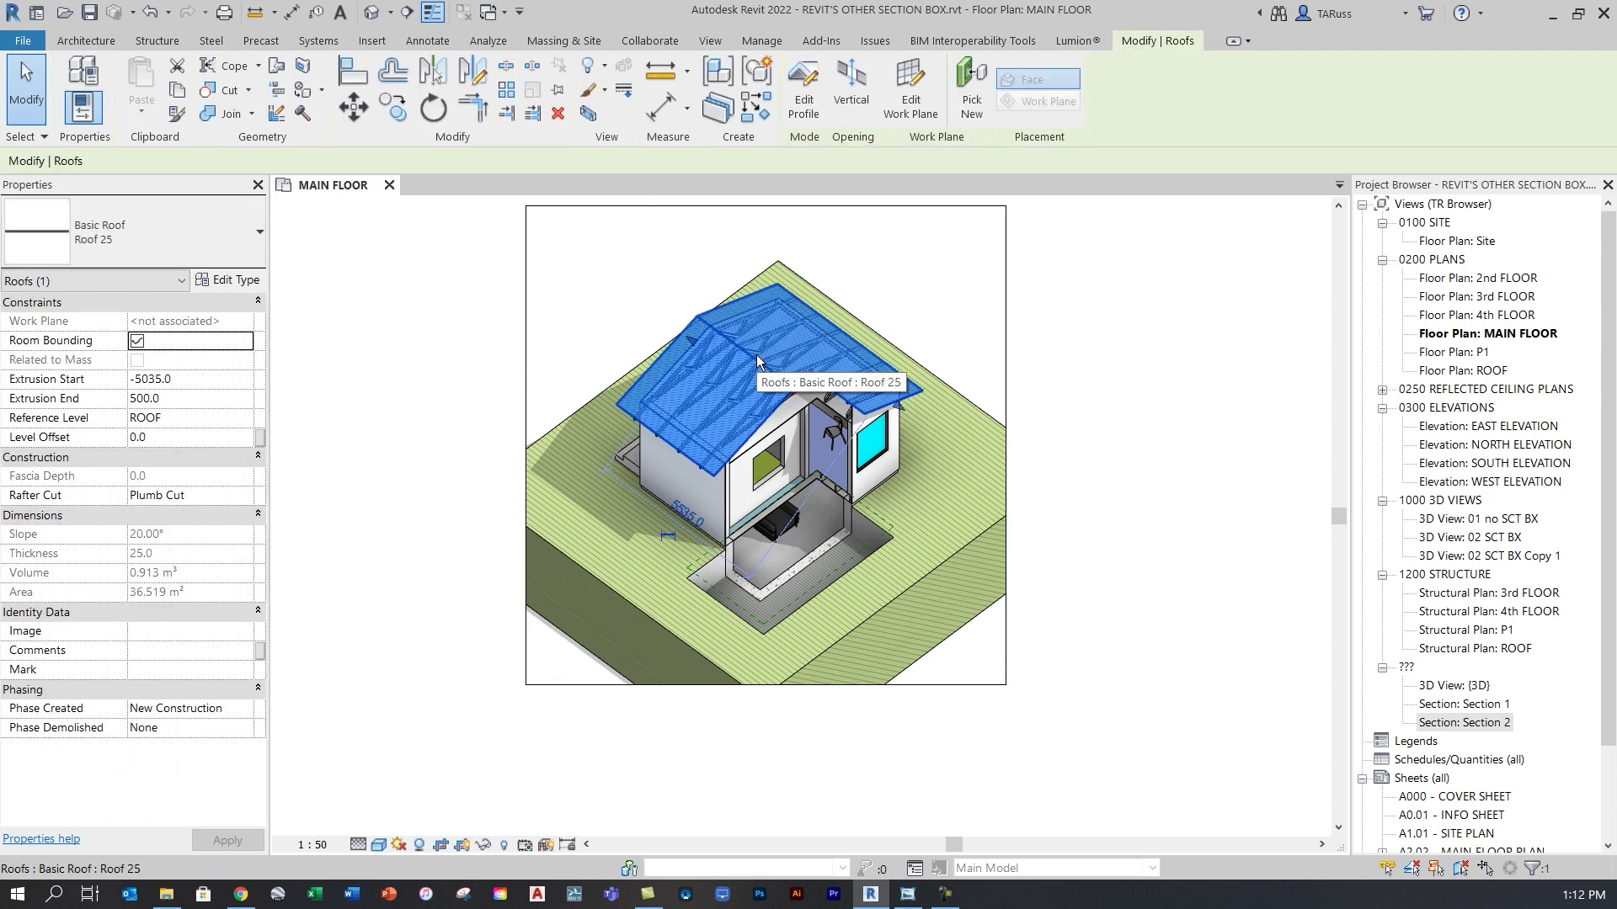
pyautogui.rightClick(756, 355)
pyautogui.moveTo(895, 455)
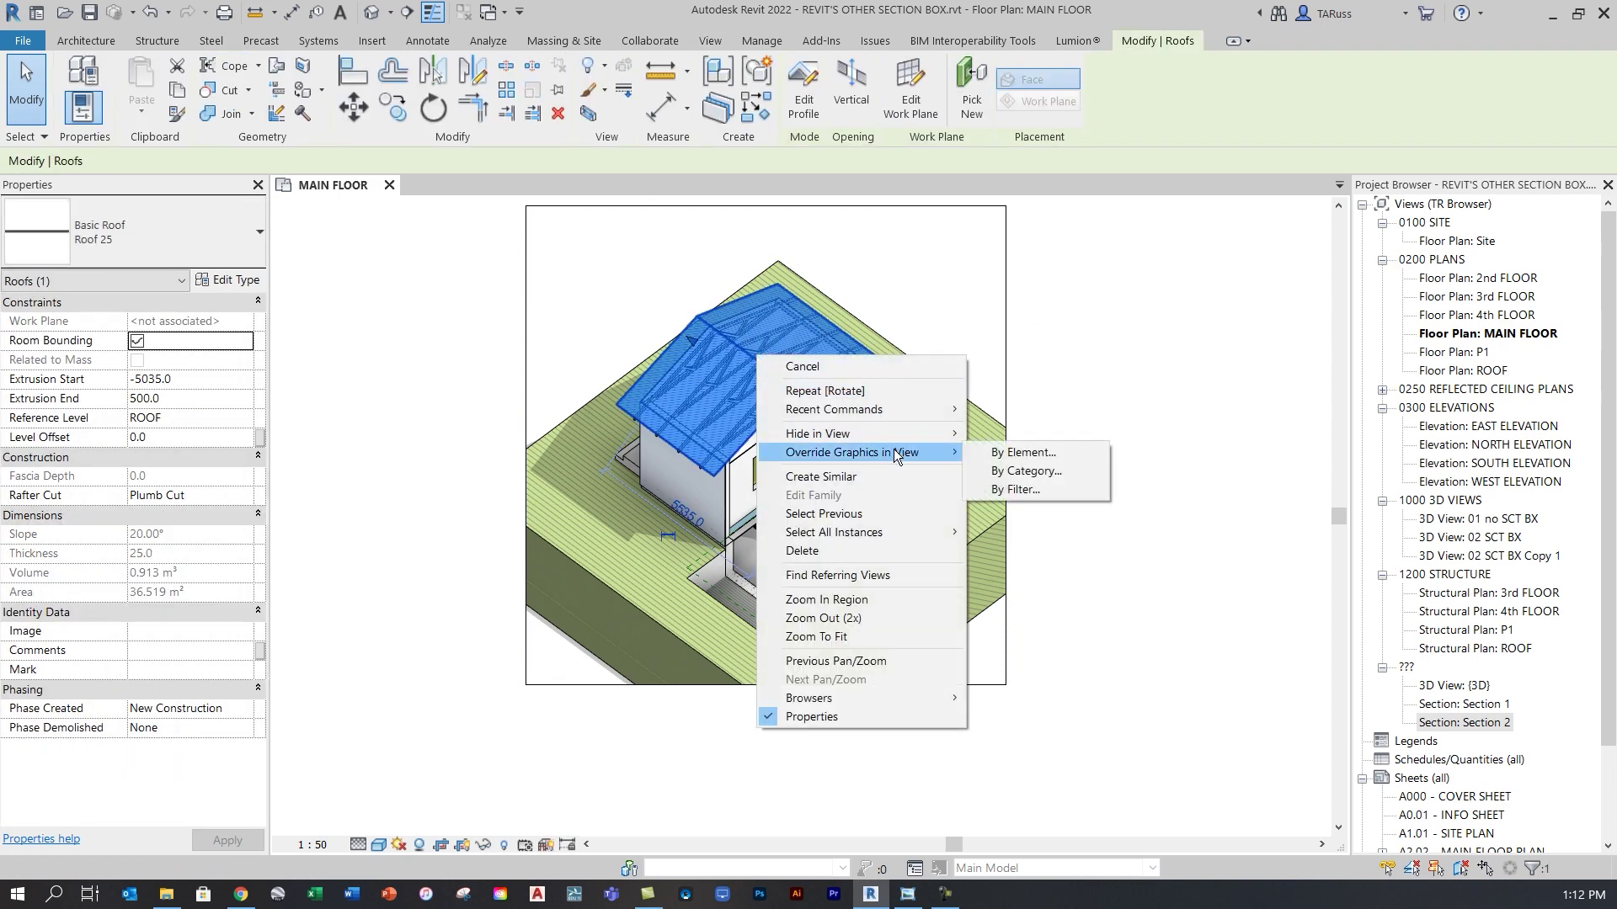
pyautogui.click(1016, 453)
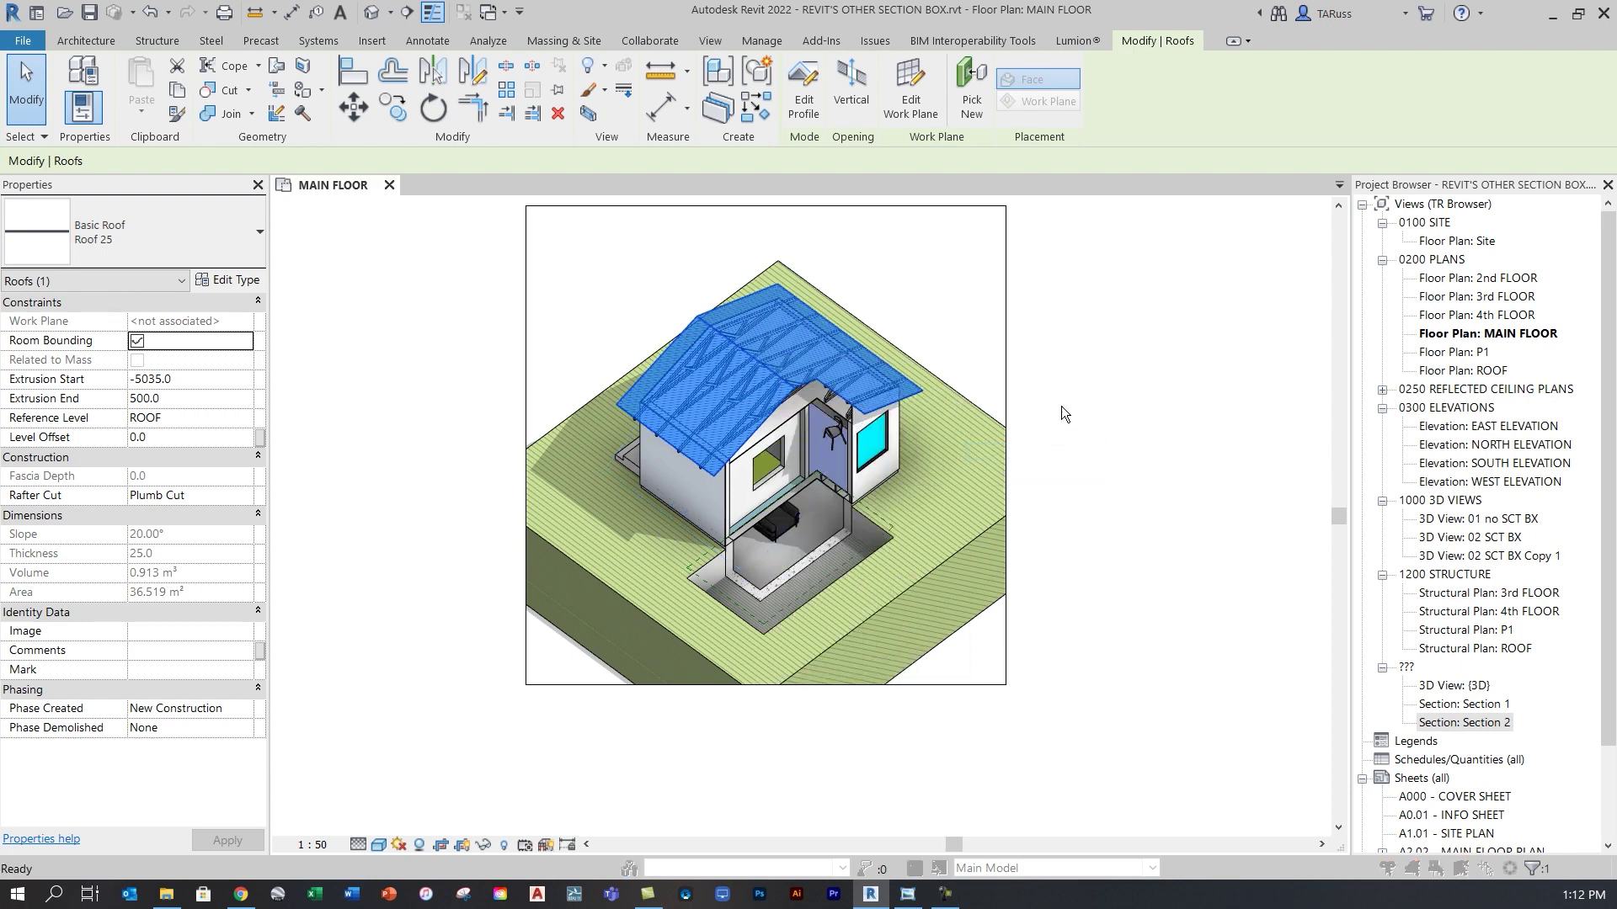
pyautogui.moveTo(1206, 418); pyautogui.dragTo(1253, 420)
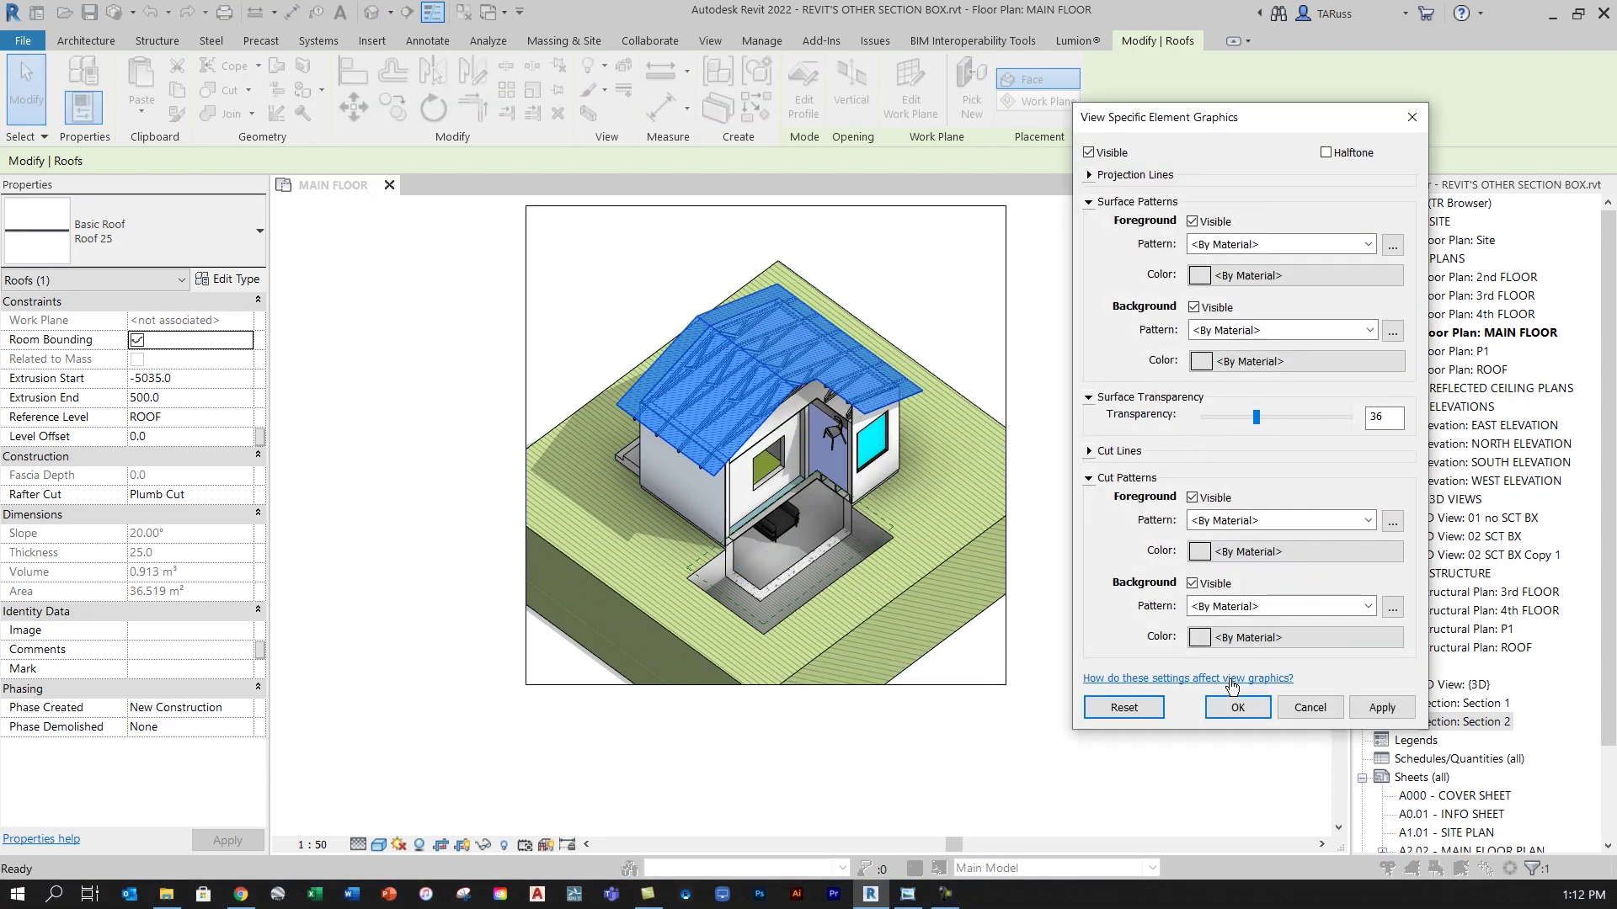
pyautogui.click(1382, 707)
pyautogui.click(1238, 708)
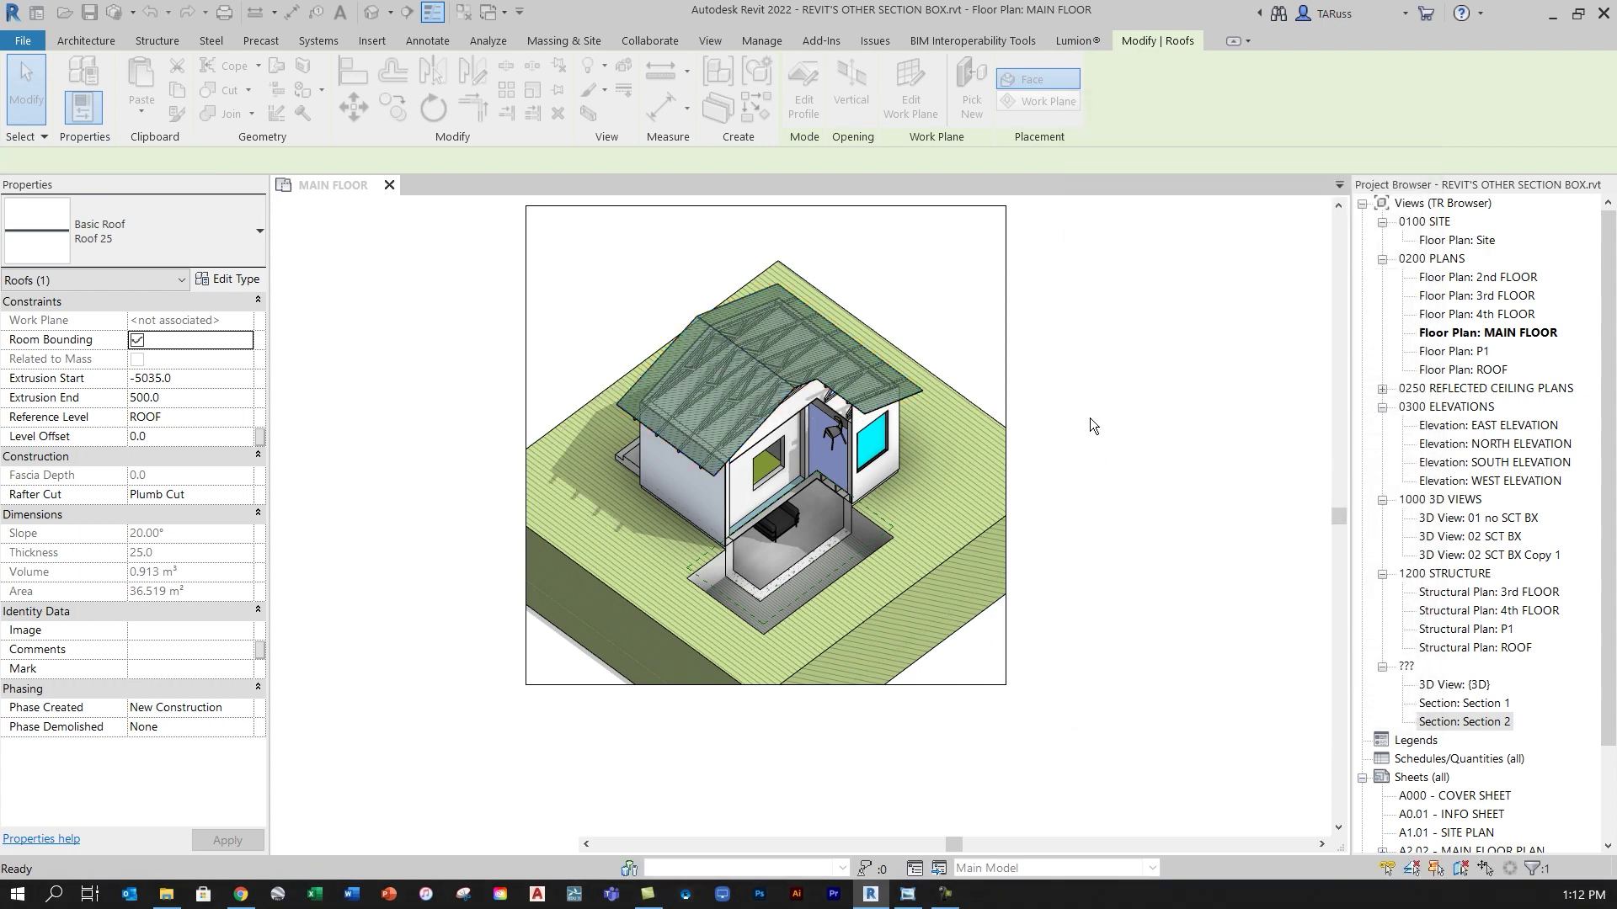
pyautogui.click(1174, 572)
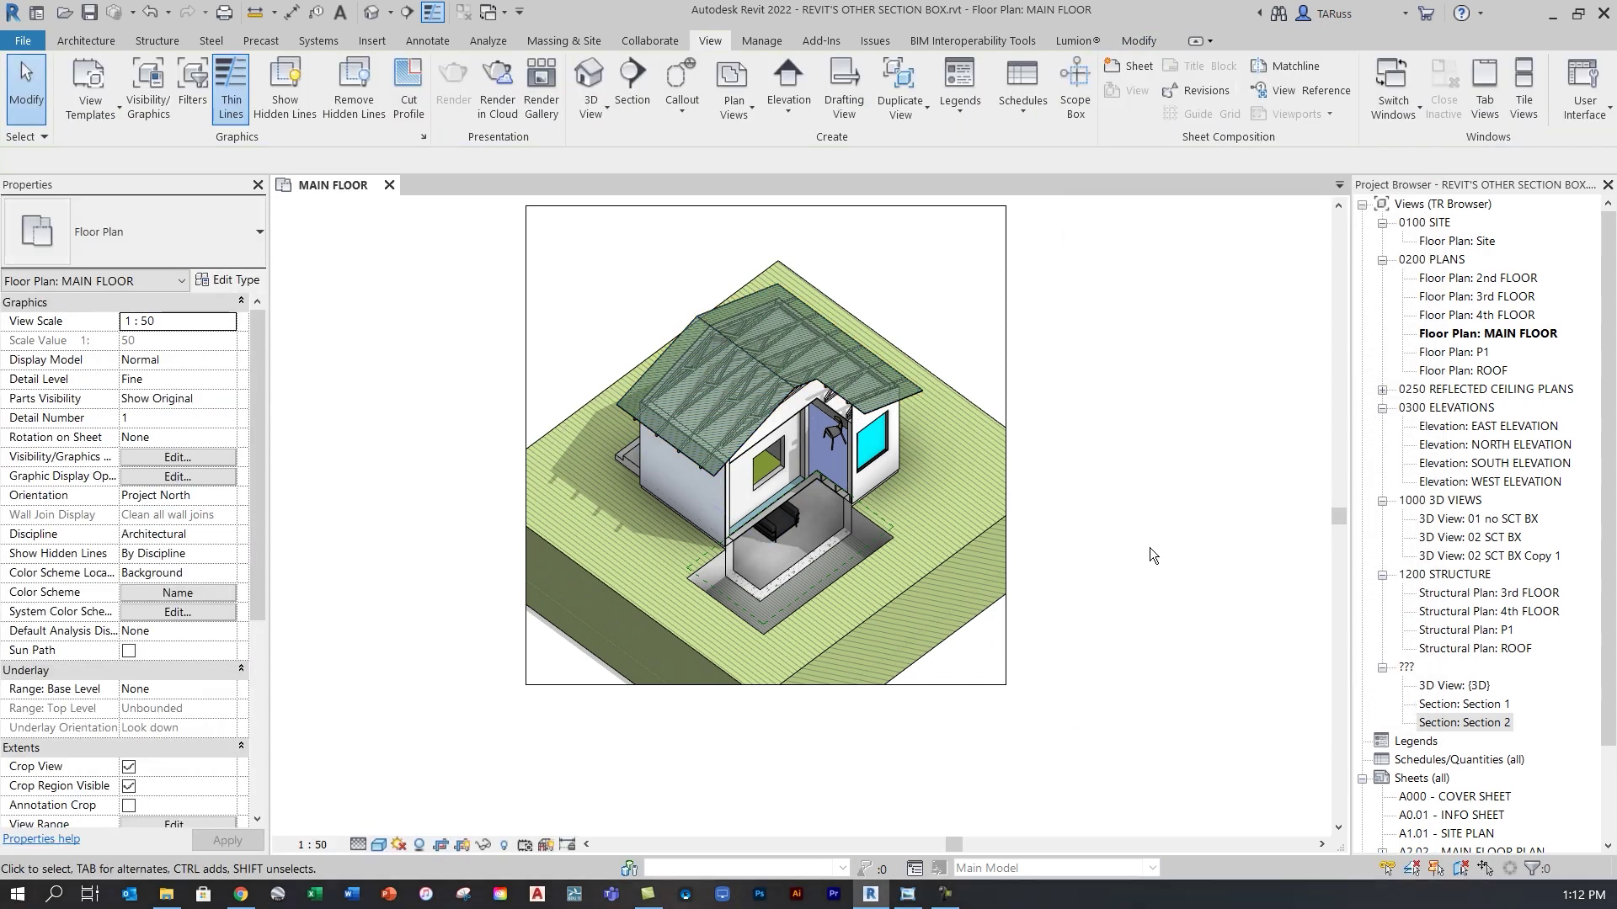